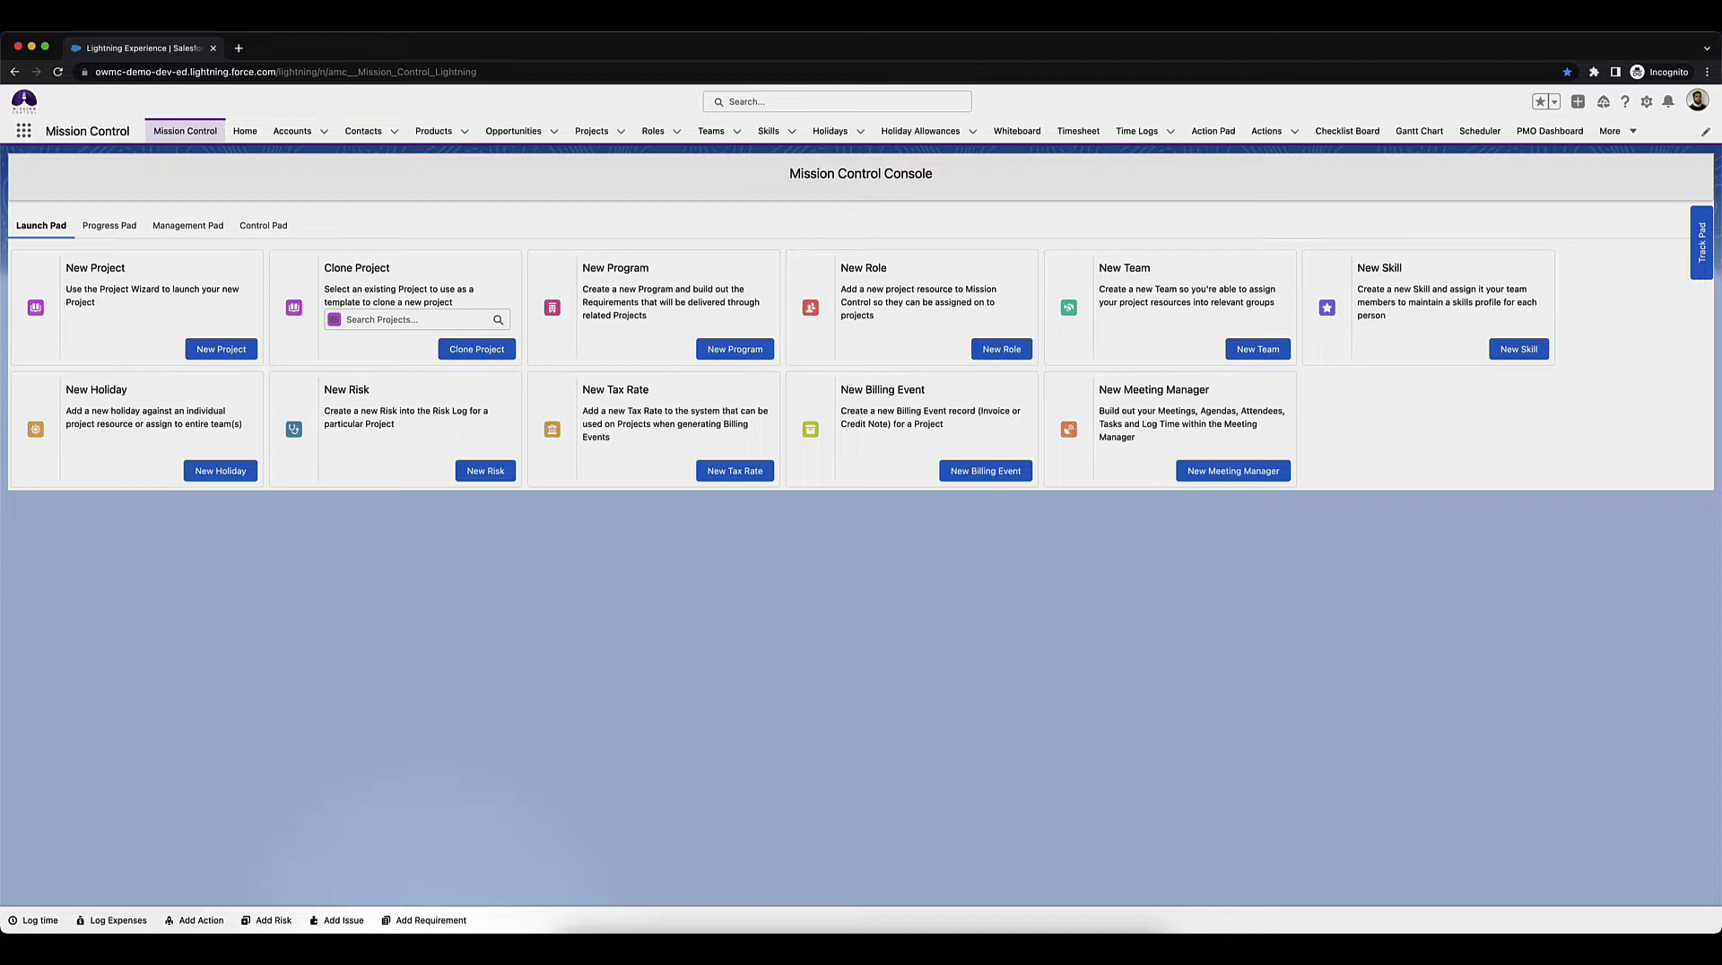
Start a new project 'Rip Curl: Website Build' with a $10,000 budget, linked to its opportunity.
{"action": "left_click", "coordinate": [206, 358]}
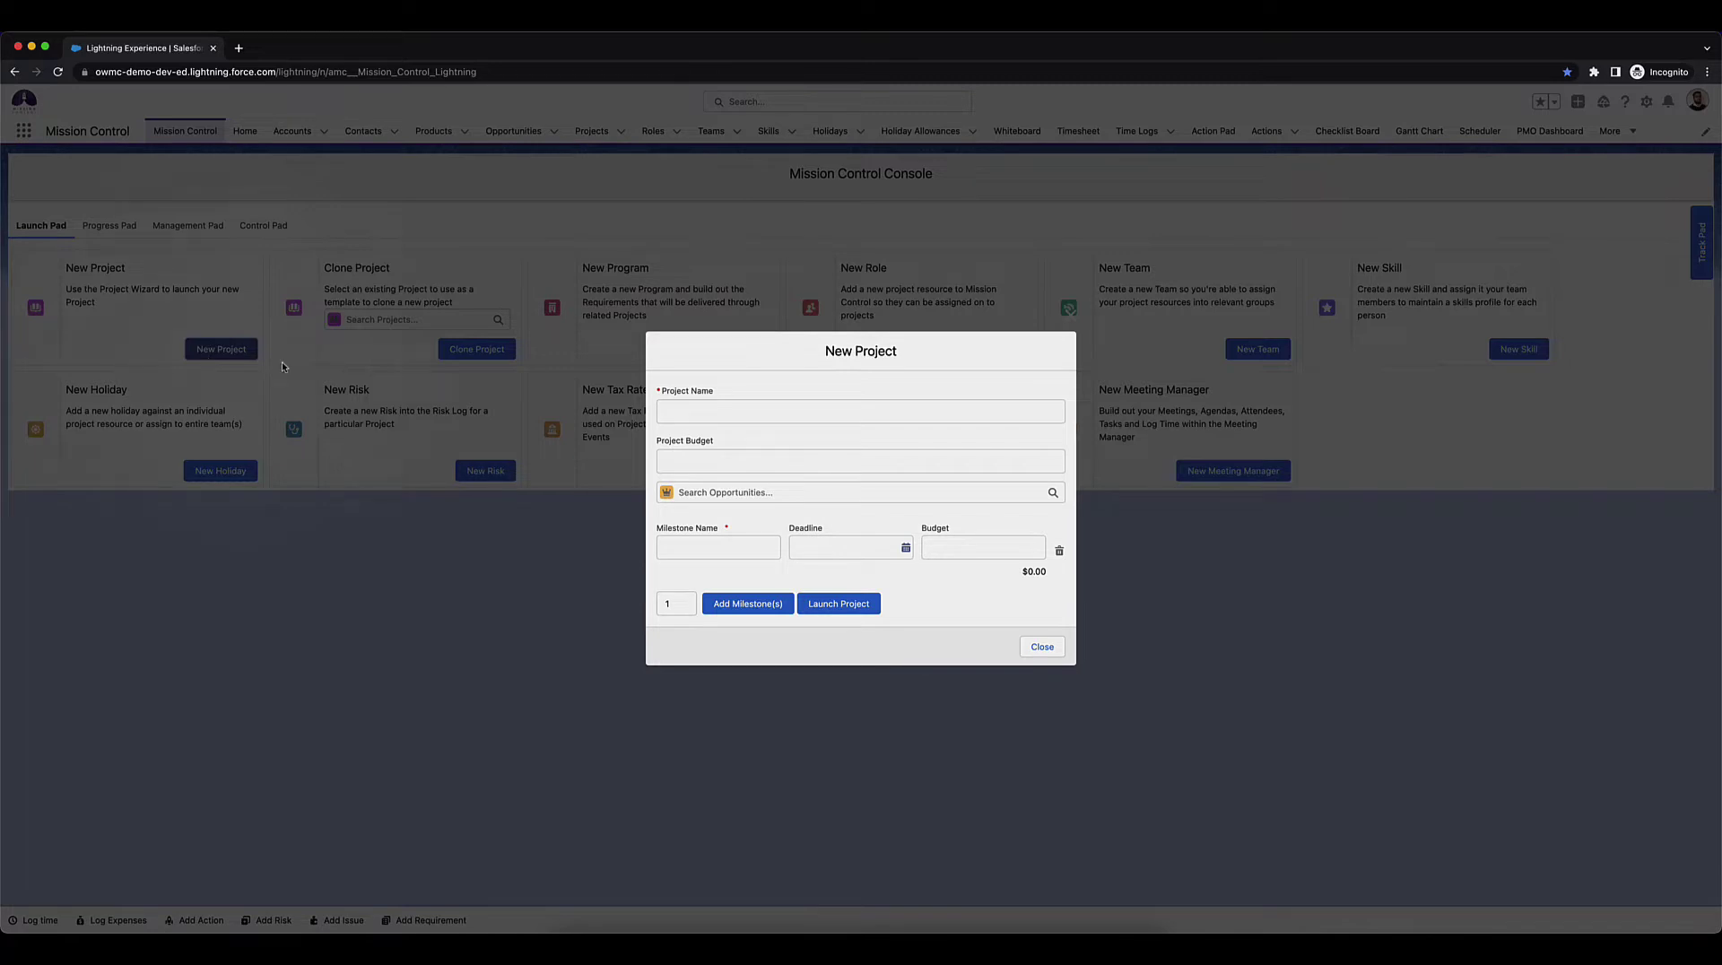
{"action": "left_click", "coordinate": [755, 417]}
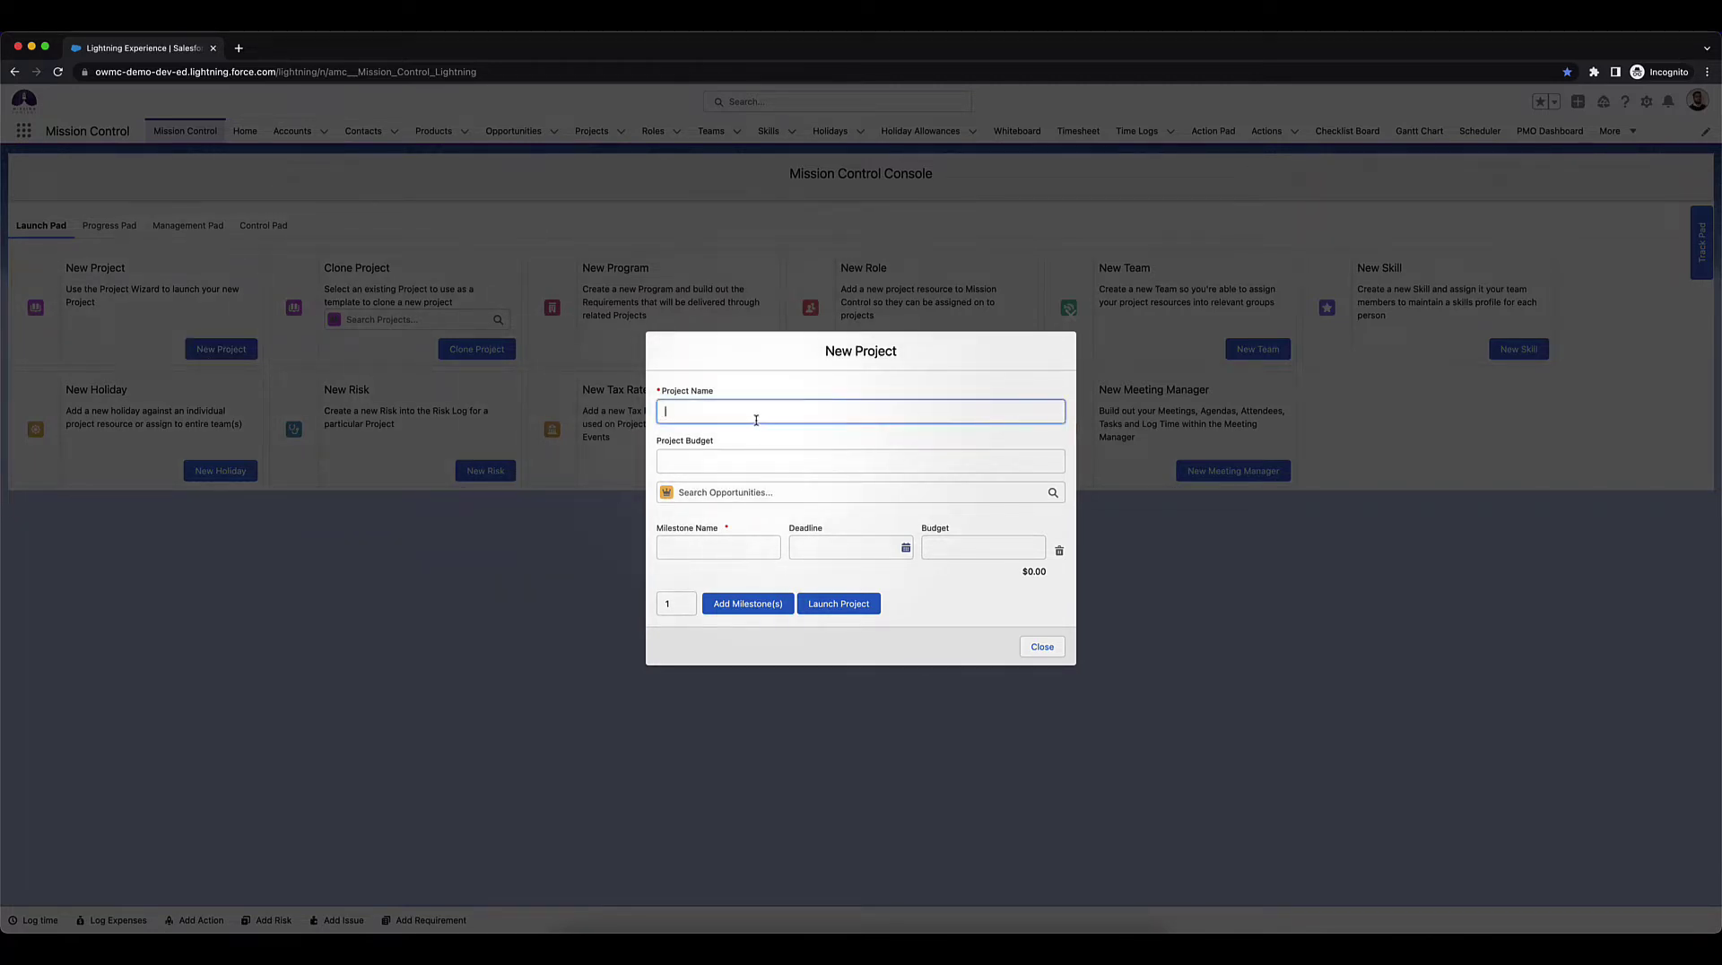
{"action": "type", "text": "Rip Curl: Website Build"}
{"action": "key", "text": "Tab"}
{"action": "type", "text": "10000"}
Add milestones Design (due 16 Nov 2022, $3,000) and Build (due 23 Nov 2022, $5,000).
{"action": "key", "text": "Tab"}
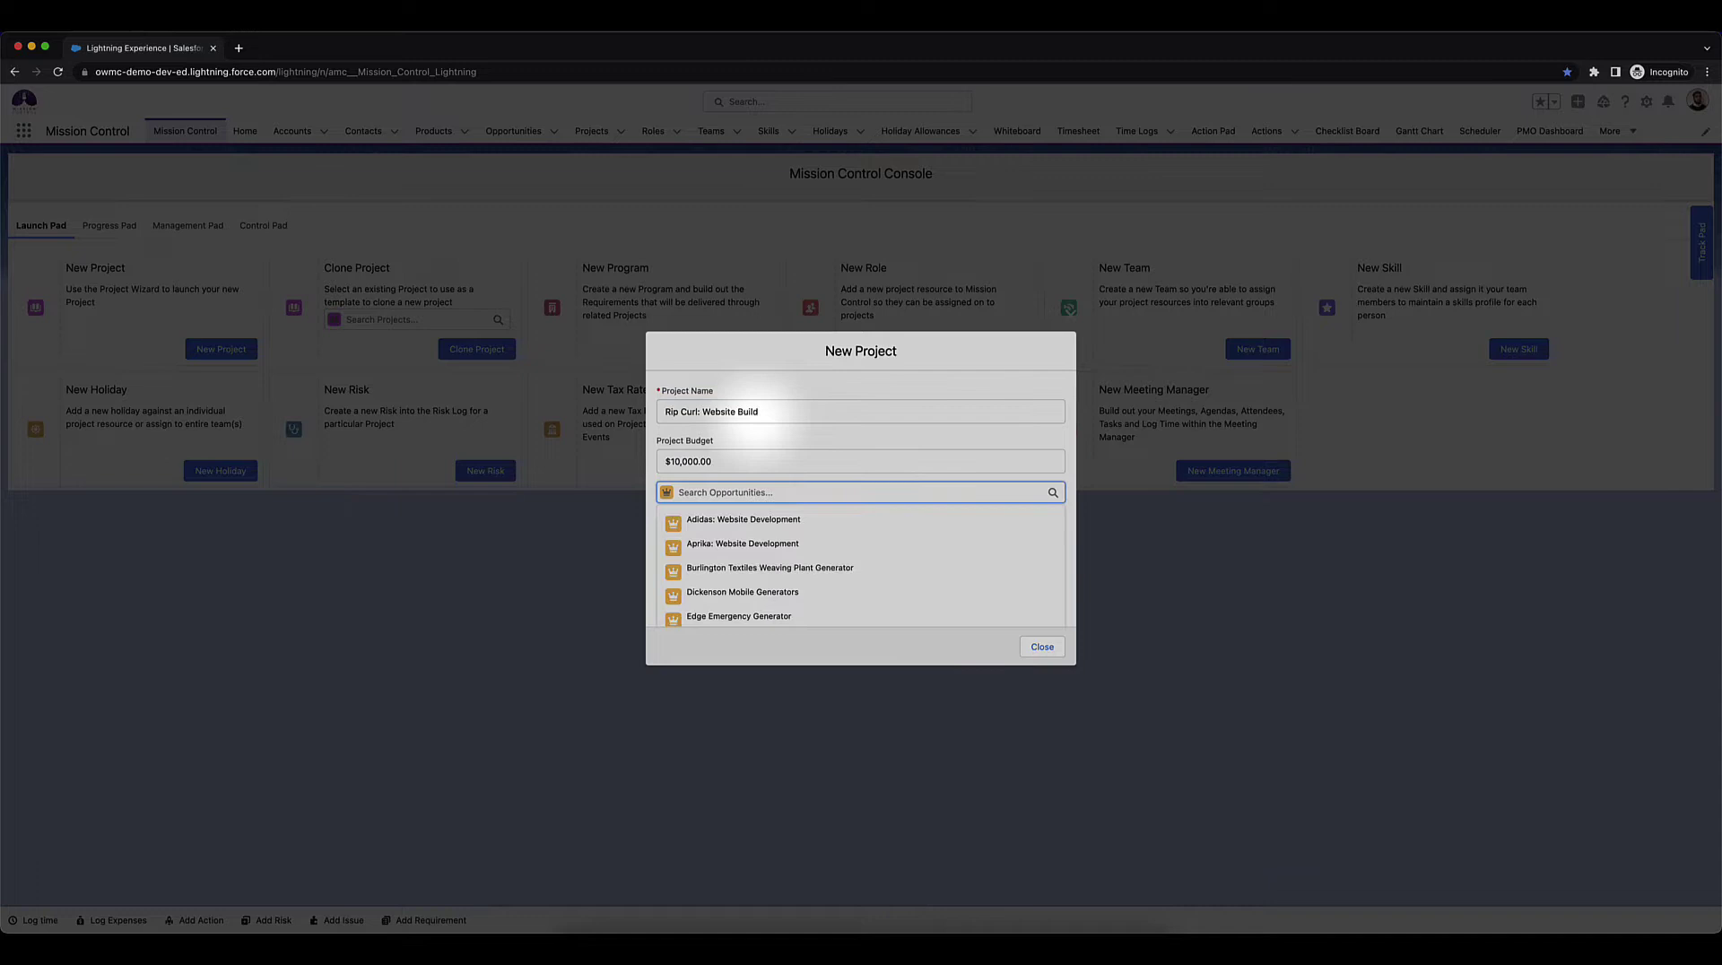
{"action": "type", "text": "rip"}
{"action": "left_click", "coordinate": [795, 515]}
{"action": "type", "text": "Design"}
{"action": "key", "text": "Tab"}
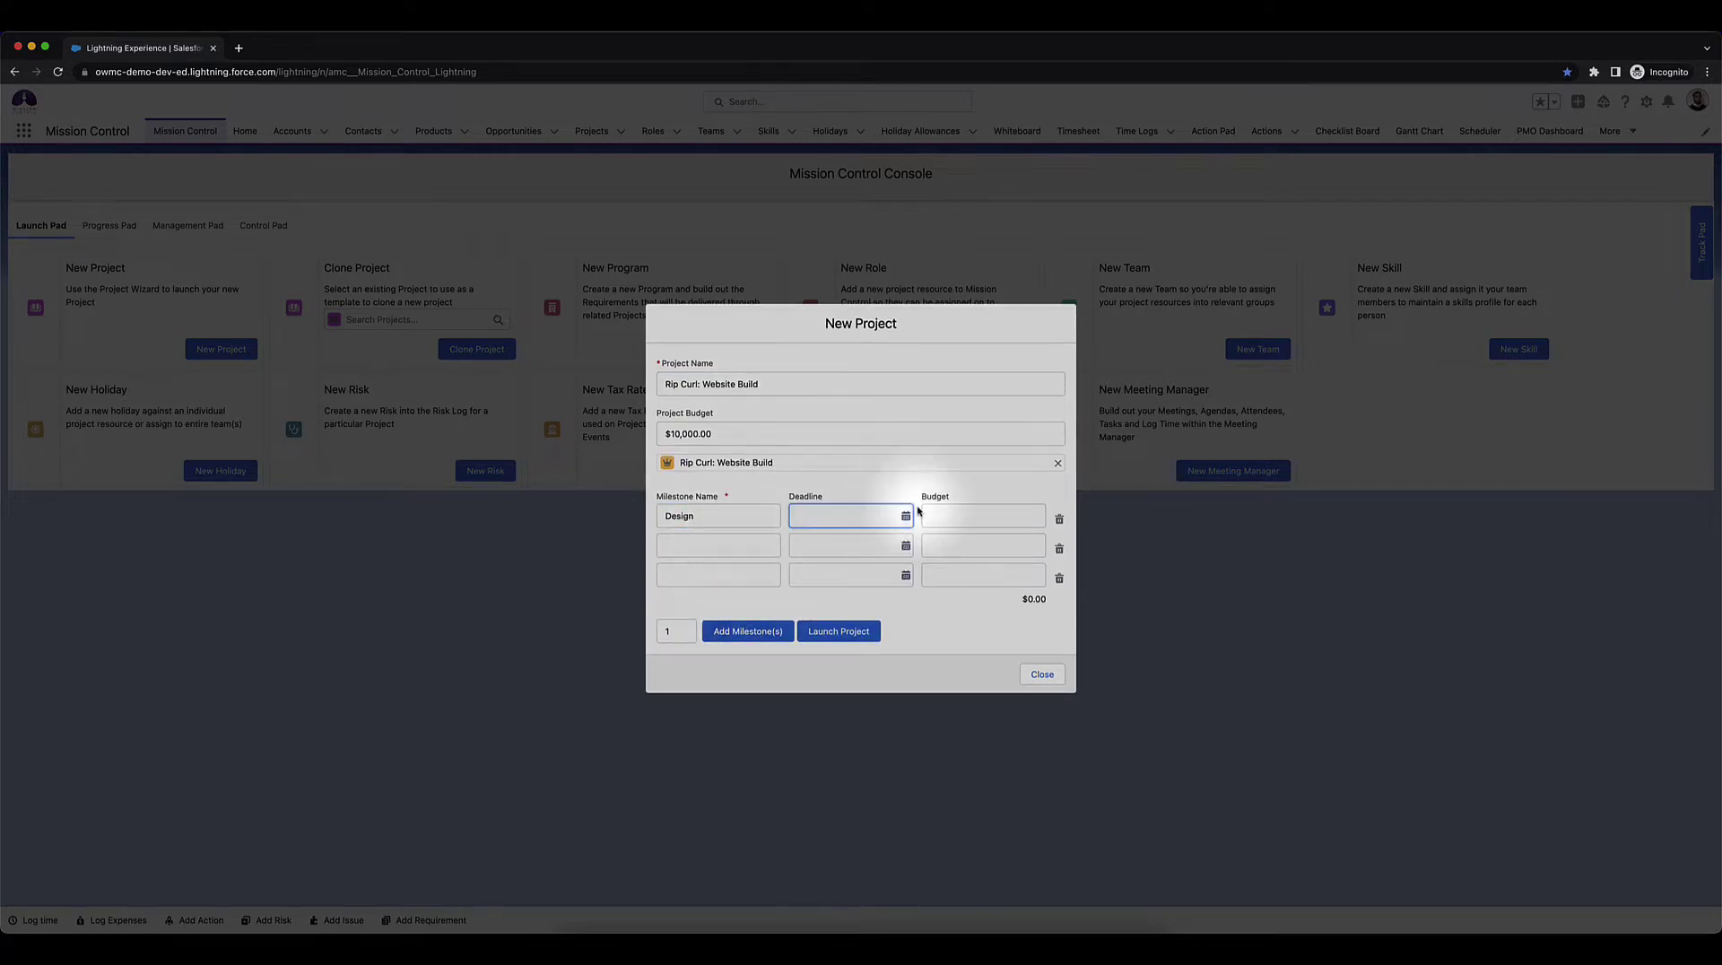
{"action": "left_click", "coordinate": [906, 516]}
{"action": "left_click", "coordinate": [911, 538]}
{"action": "left_click", "coordinate": [980, 508]}
{"action": "type", "text": "3000"}
{"action": "key", "text": "Tab"}
{"action": "type", "text": "Buil"}
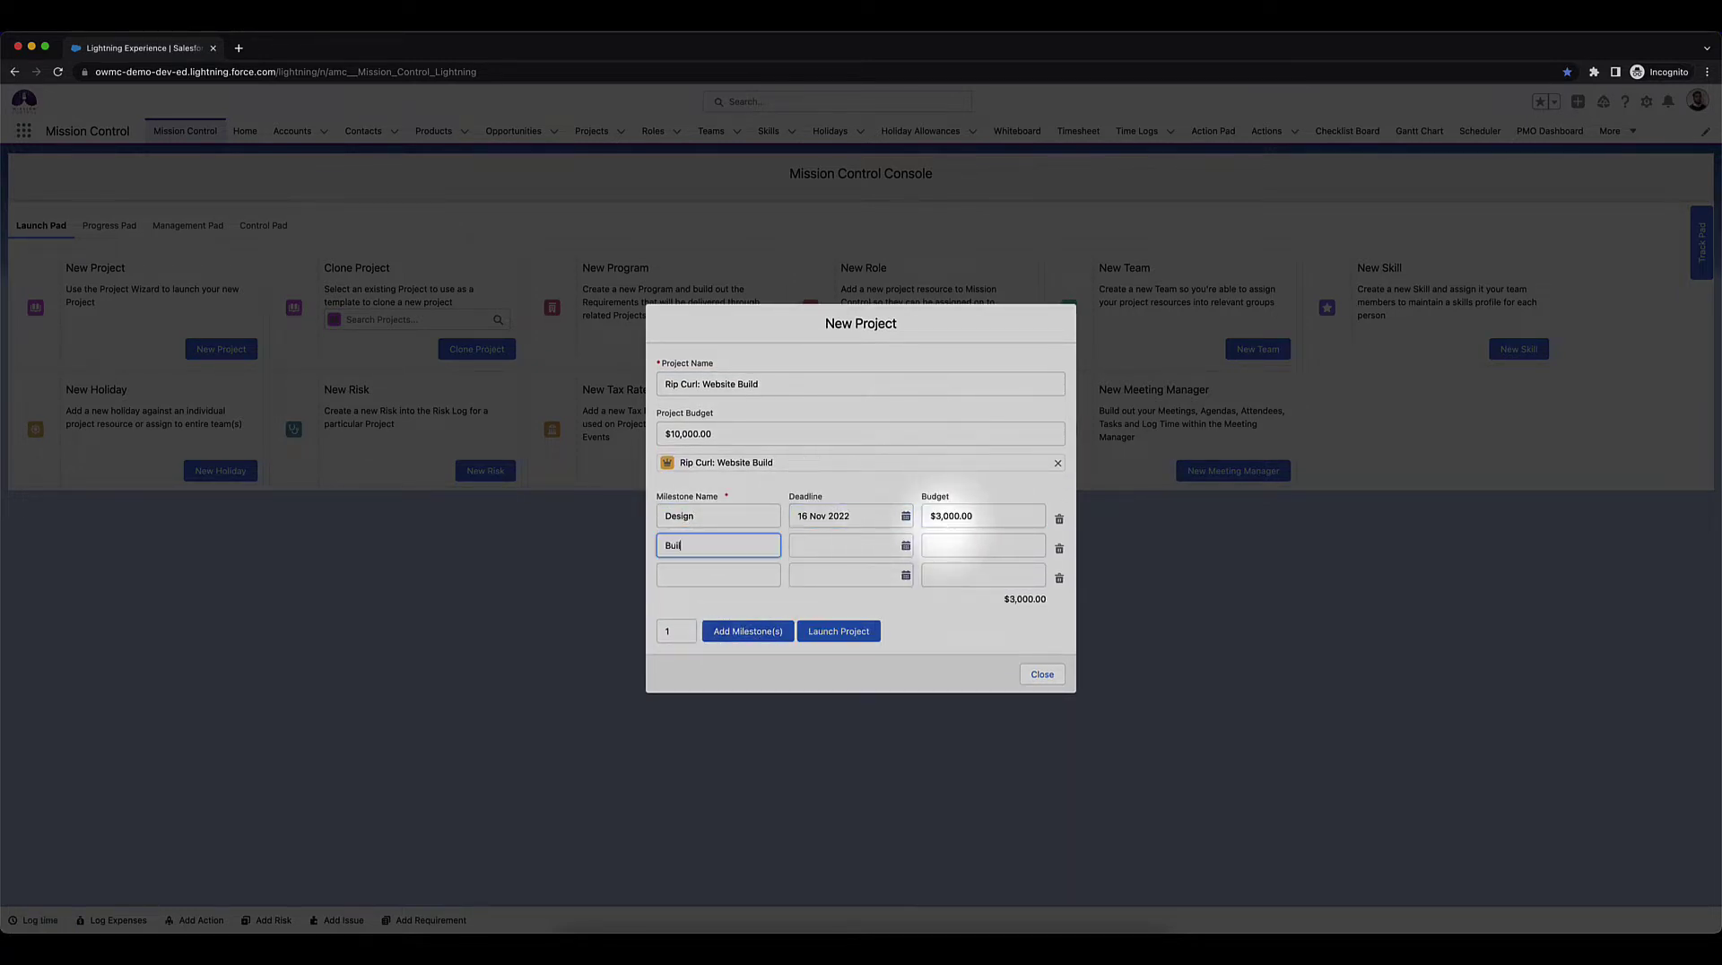
{"action": "type", "text": "d"}
{"action": "left_click", "coordinate": [905, 546]}
{"action": "left_click", "coordinate": [912, 558]}
{"action": "left_click", "coordinate": [938, 545]}
{"action": "type", "text": "5000"}
Add the Deliver milestone due 30 Nov 2022 with a $2,000 budget, totalling $10,000.
{"action": "left_click", "coordinate": [713, 579]}
{"action": "type", "text": "De"}
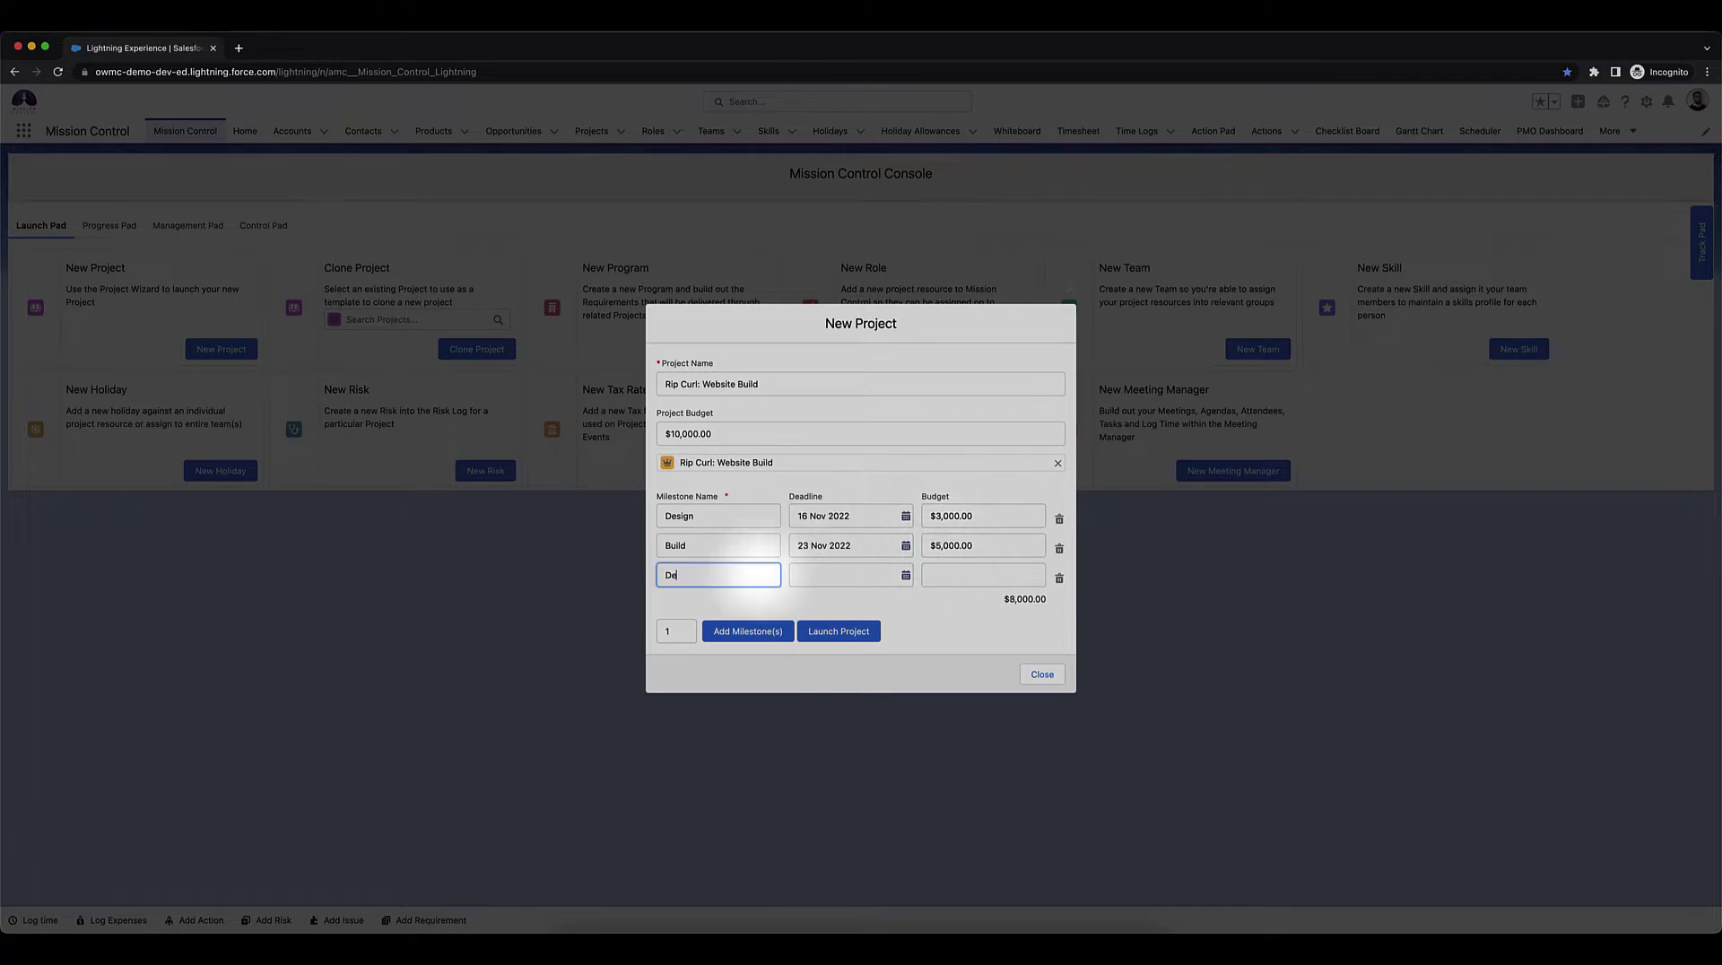
{"action": "type", "text": "liver"}
{"action": "left_click", "coordinate": [906, 575]}
{"action": "left_click", "coordinate": [912, 585]}
{"action": "left_click", "coordinate": [933, 581]}
{"action": "type", "text": "2000"}
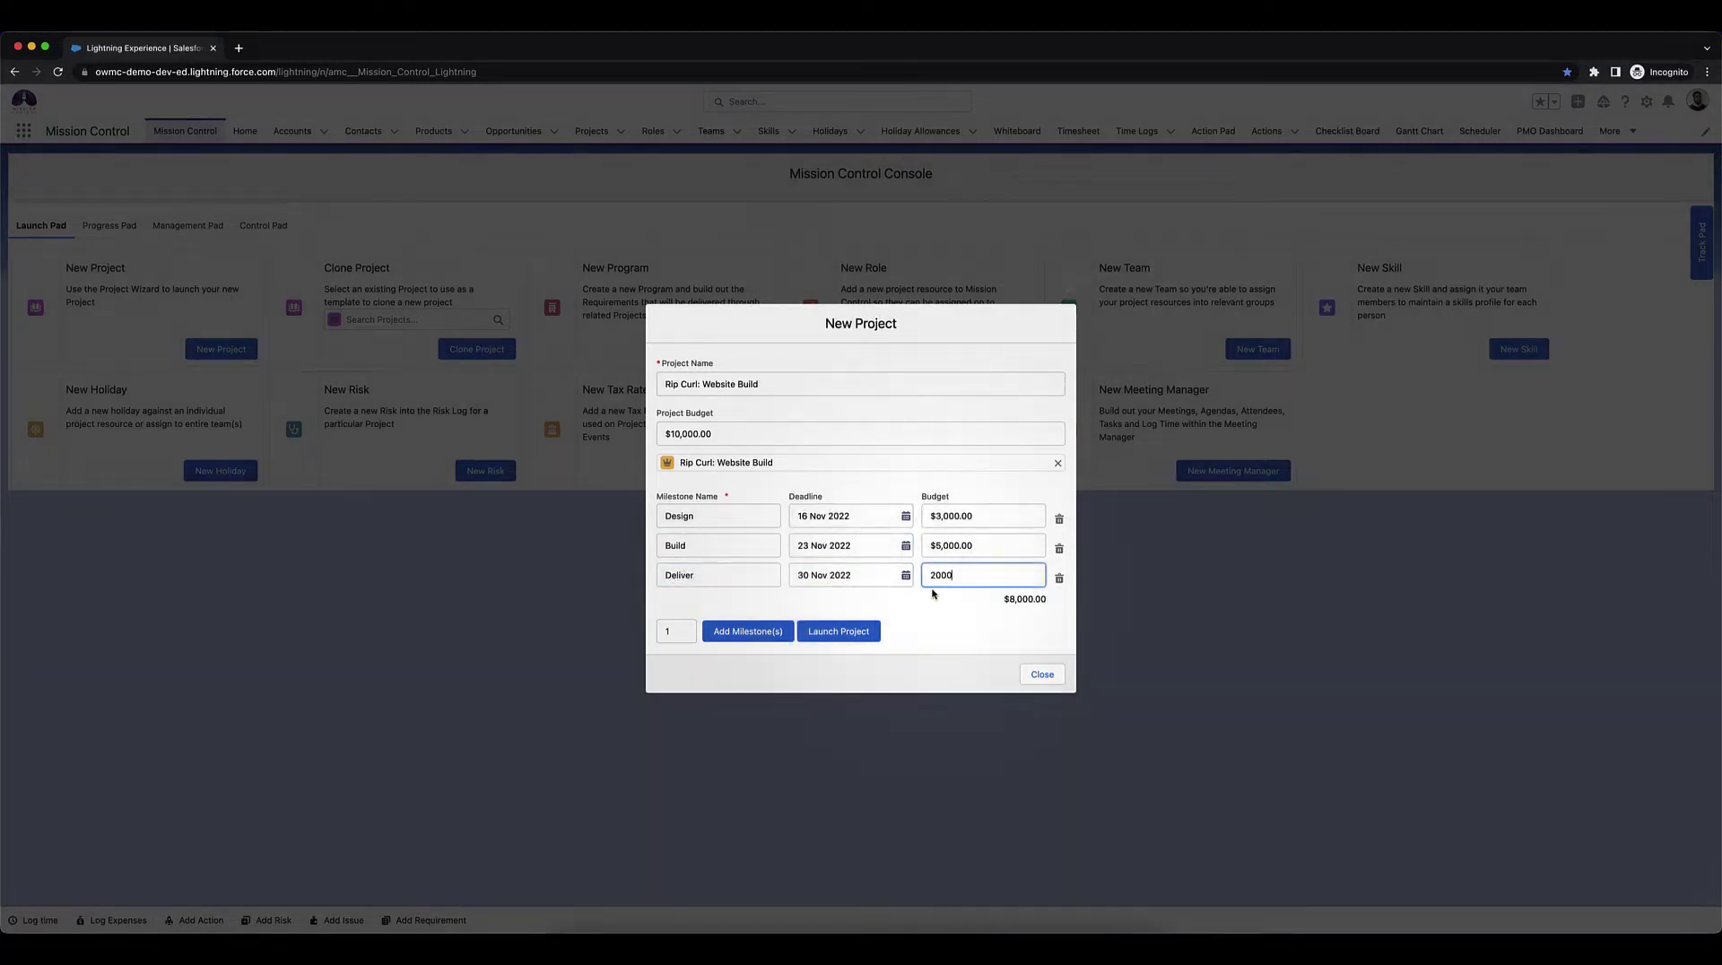
{"action": "left_click", "coordinate": [926, 607]}
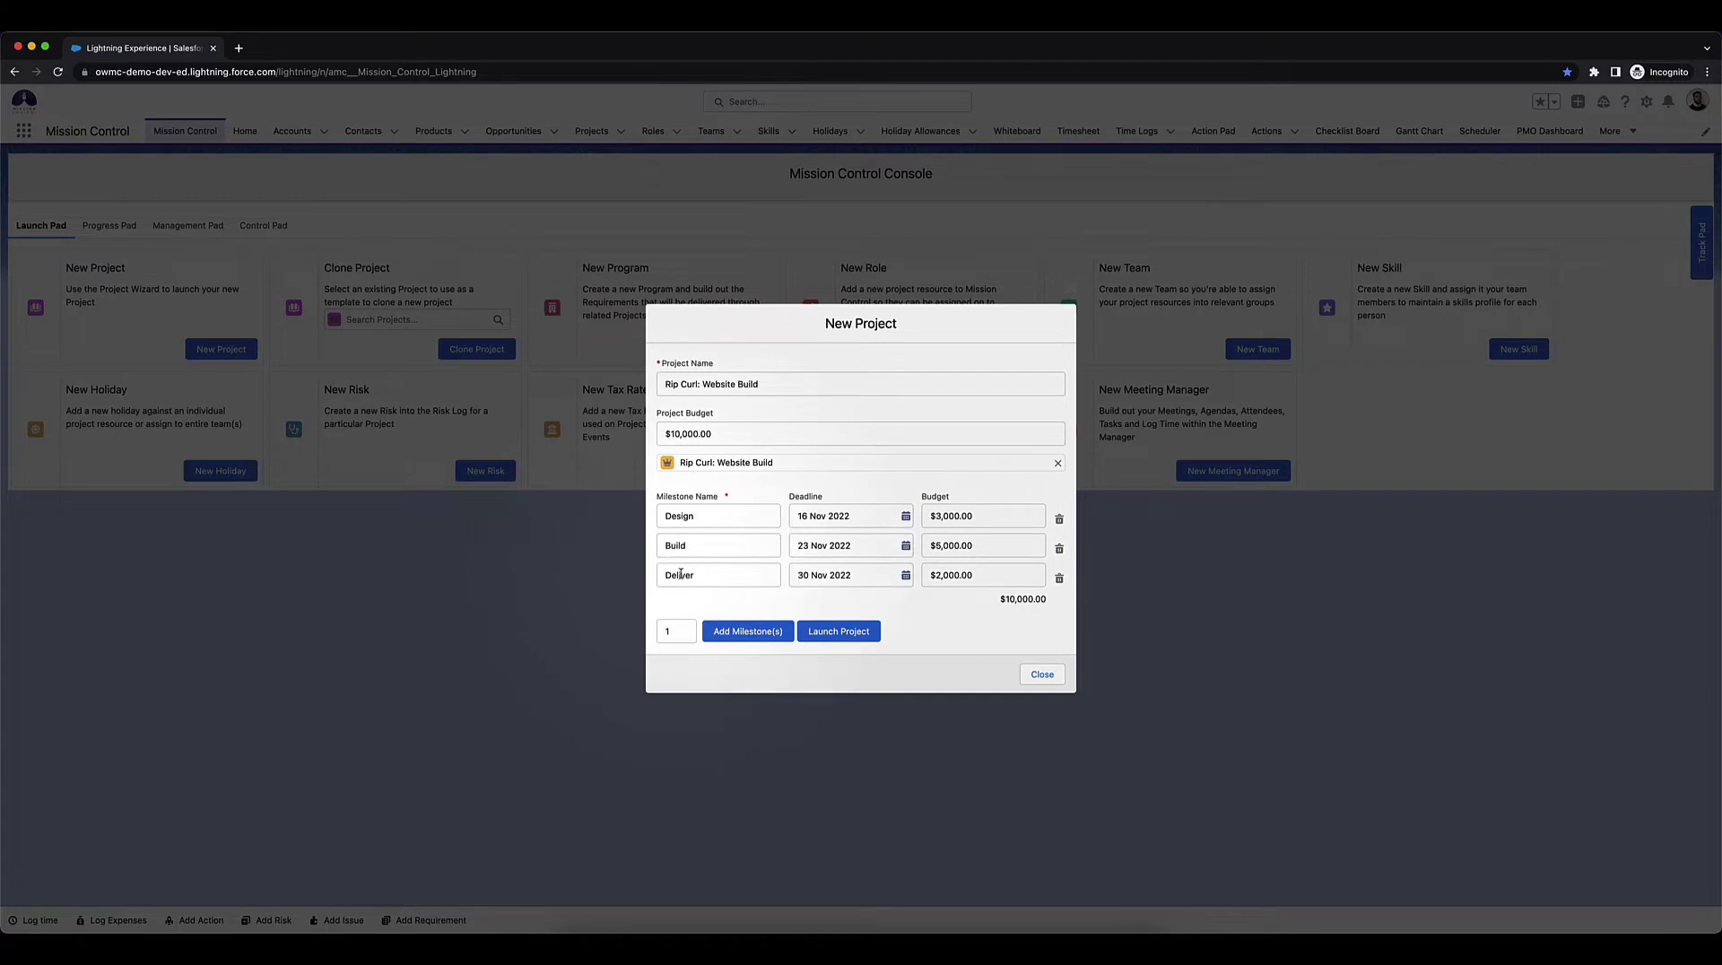
Launch the project and, in its edit form, assign the project owner.
{"action": "left_click", "coordinate": [832, 629]}
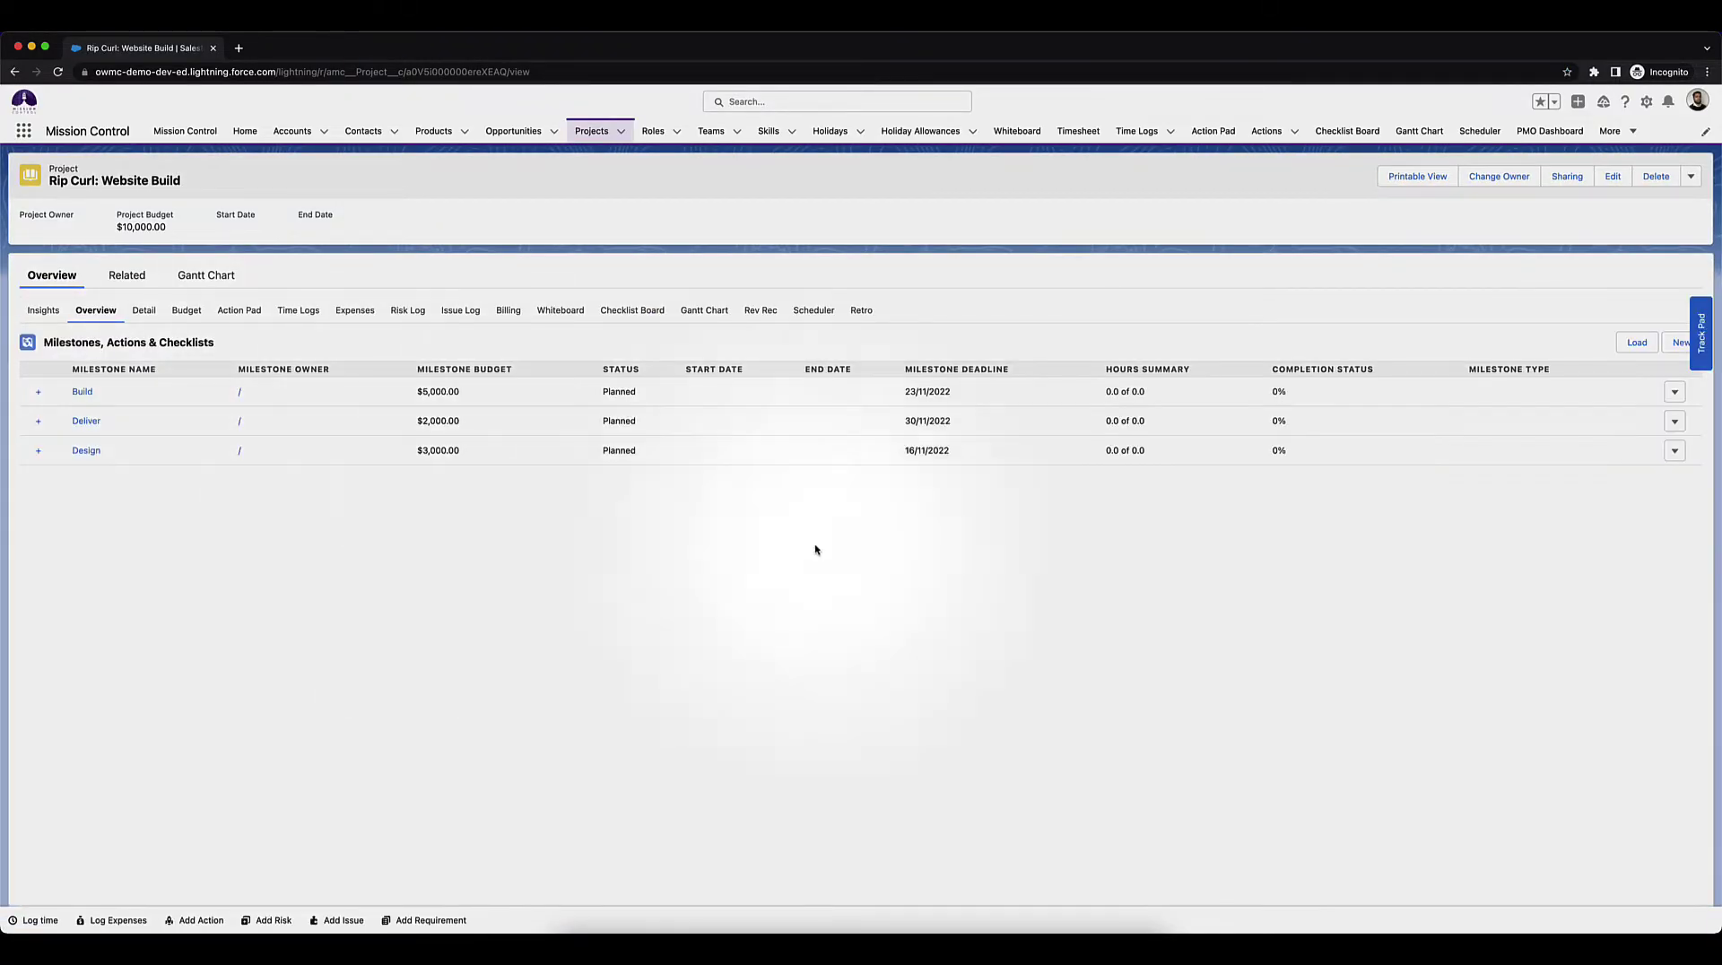
{"action": "left_click", "coordinate": [1610, 182]}
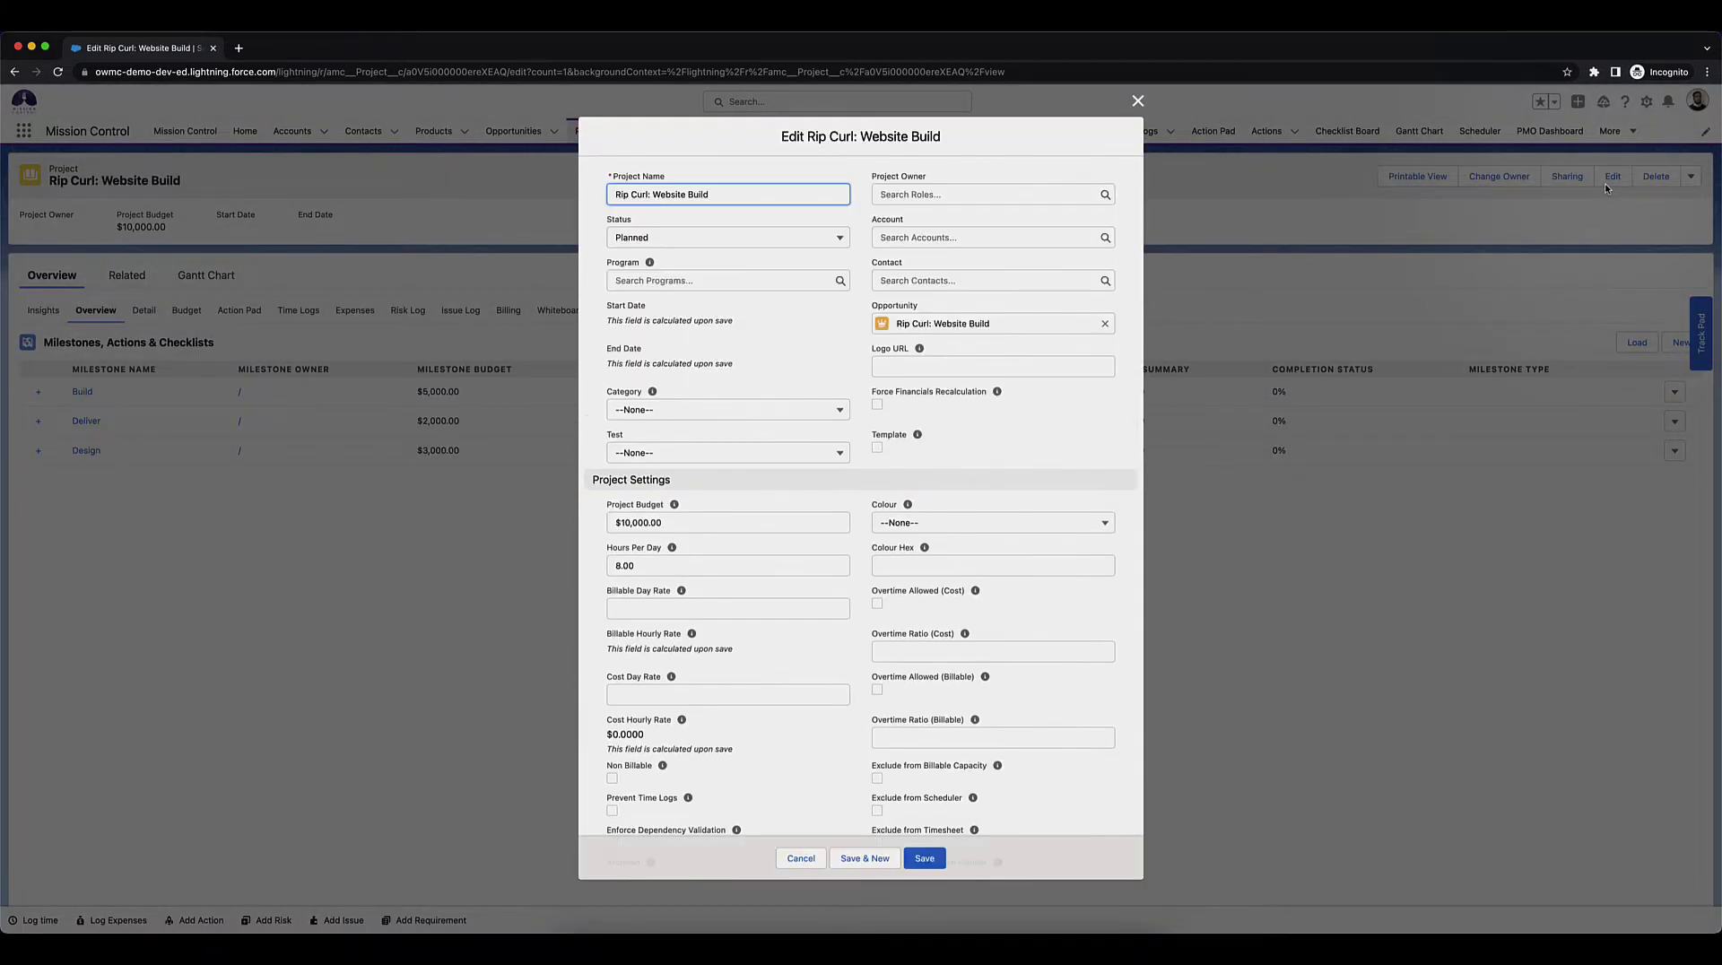
{"action": "left_click", "coordinate": [972, 194]}
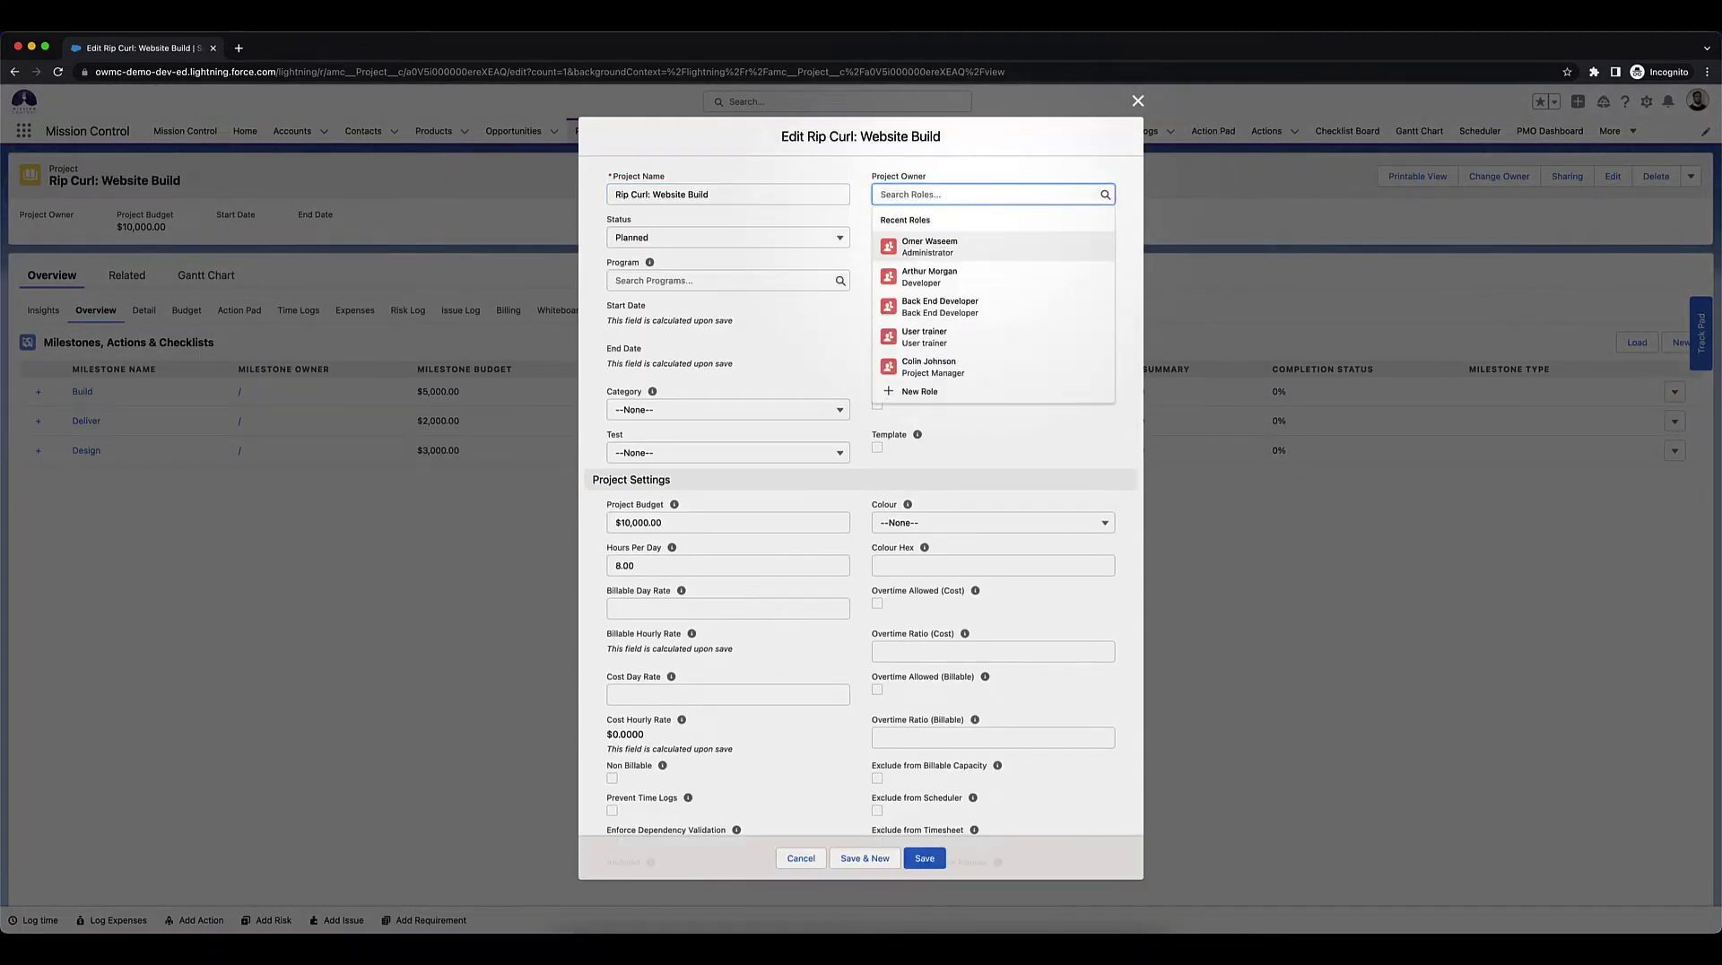
{"action": "type", "text": "Omer"}
{"action": "left_click", "coordinate": [974, 244]}
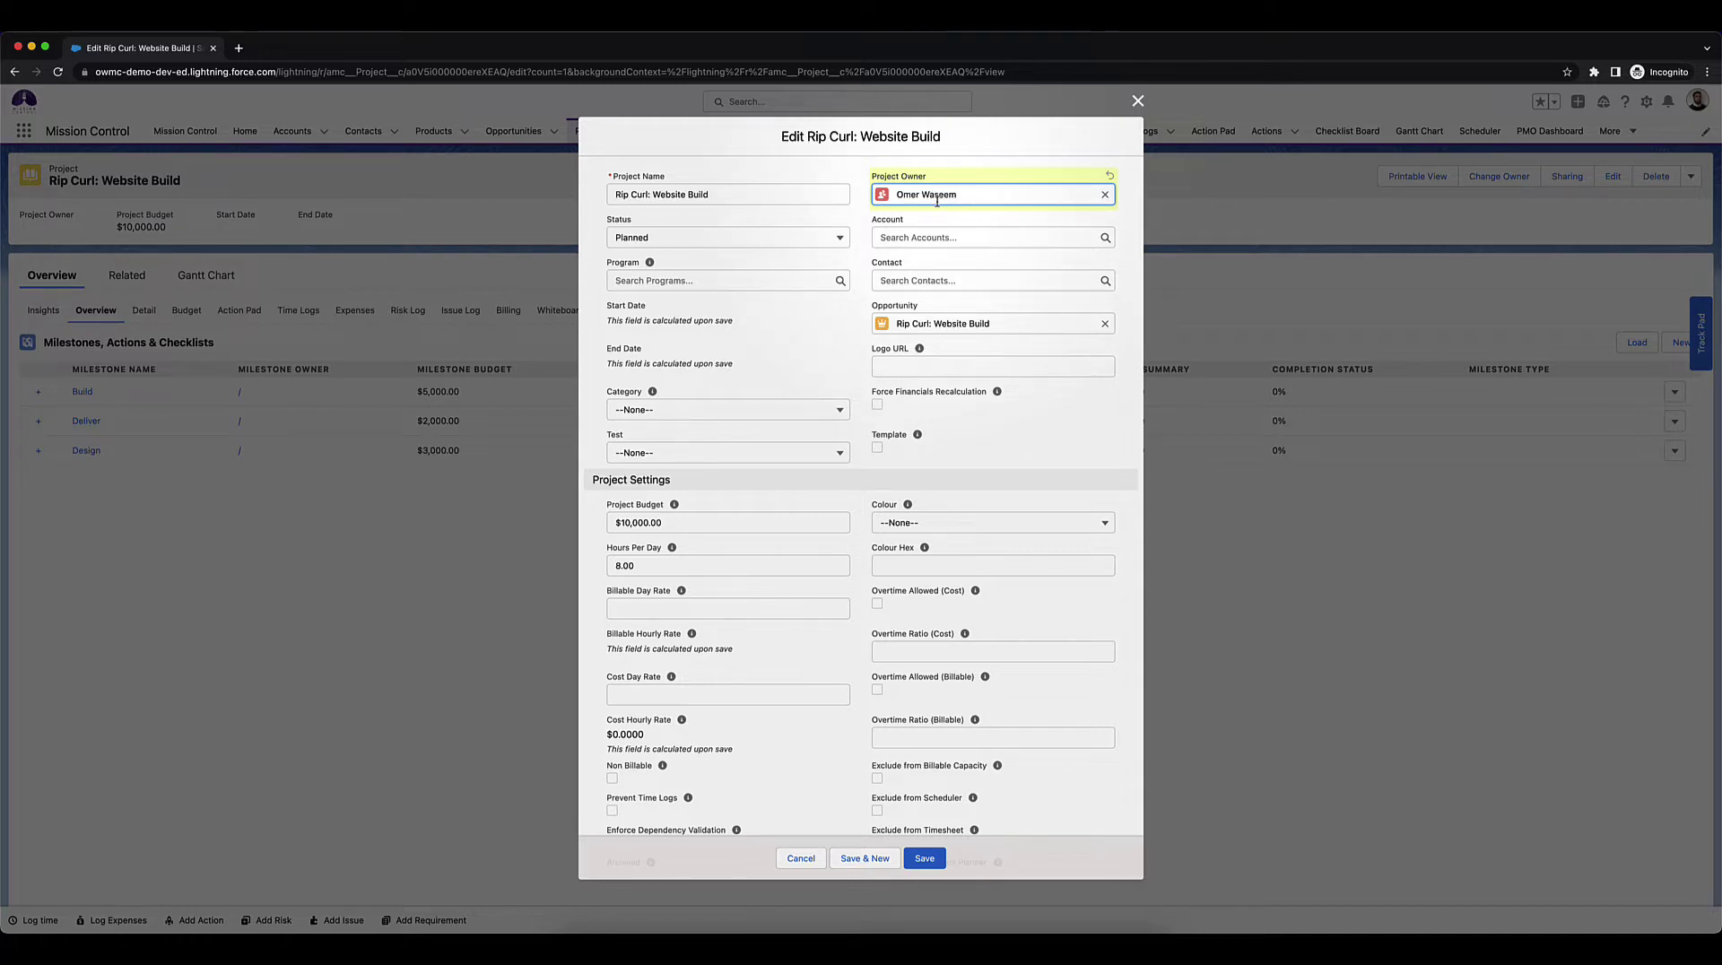
Pick the project's account and set the project colour to Blue.
{"action": "left_click", "coordinate": [980, 236]}
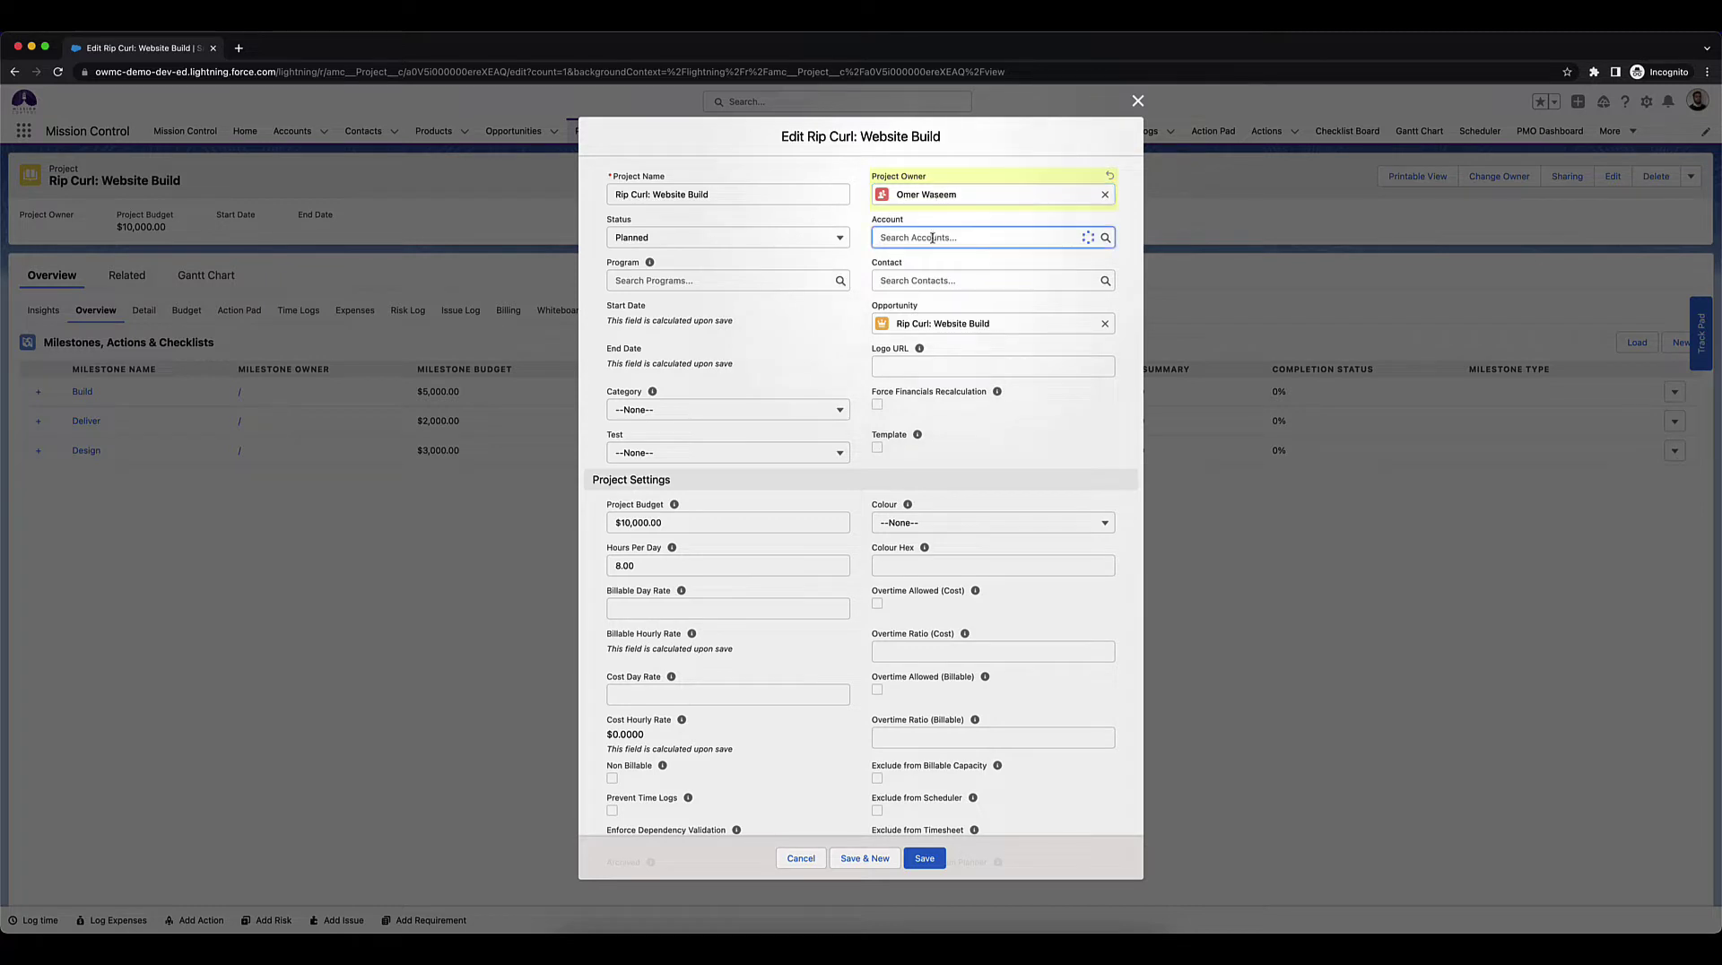
{"action": "left_click", "coordinate": [1041, 274]}
{"action": "left_click", "coordinate": [987, 282]}
{"action": "scroll", "coordinate": [975, 341], "scroll_direction": "down", "scroll_amount": 3}
{"action": "scroll", "coordinate": [976, 340], "scroll_direction": "down", "scroll_amount": 2}
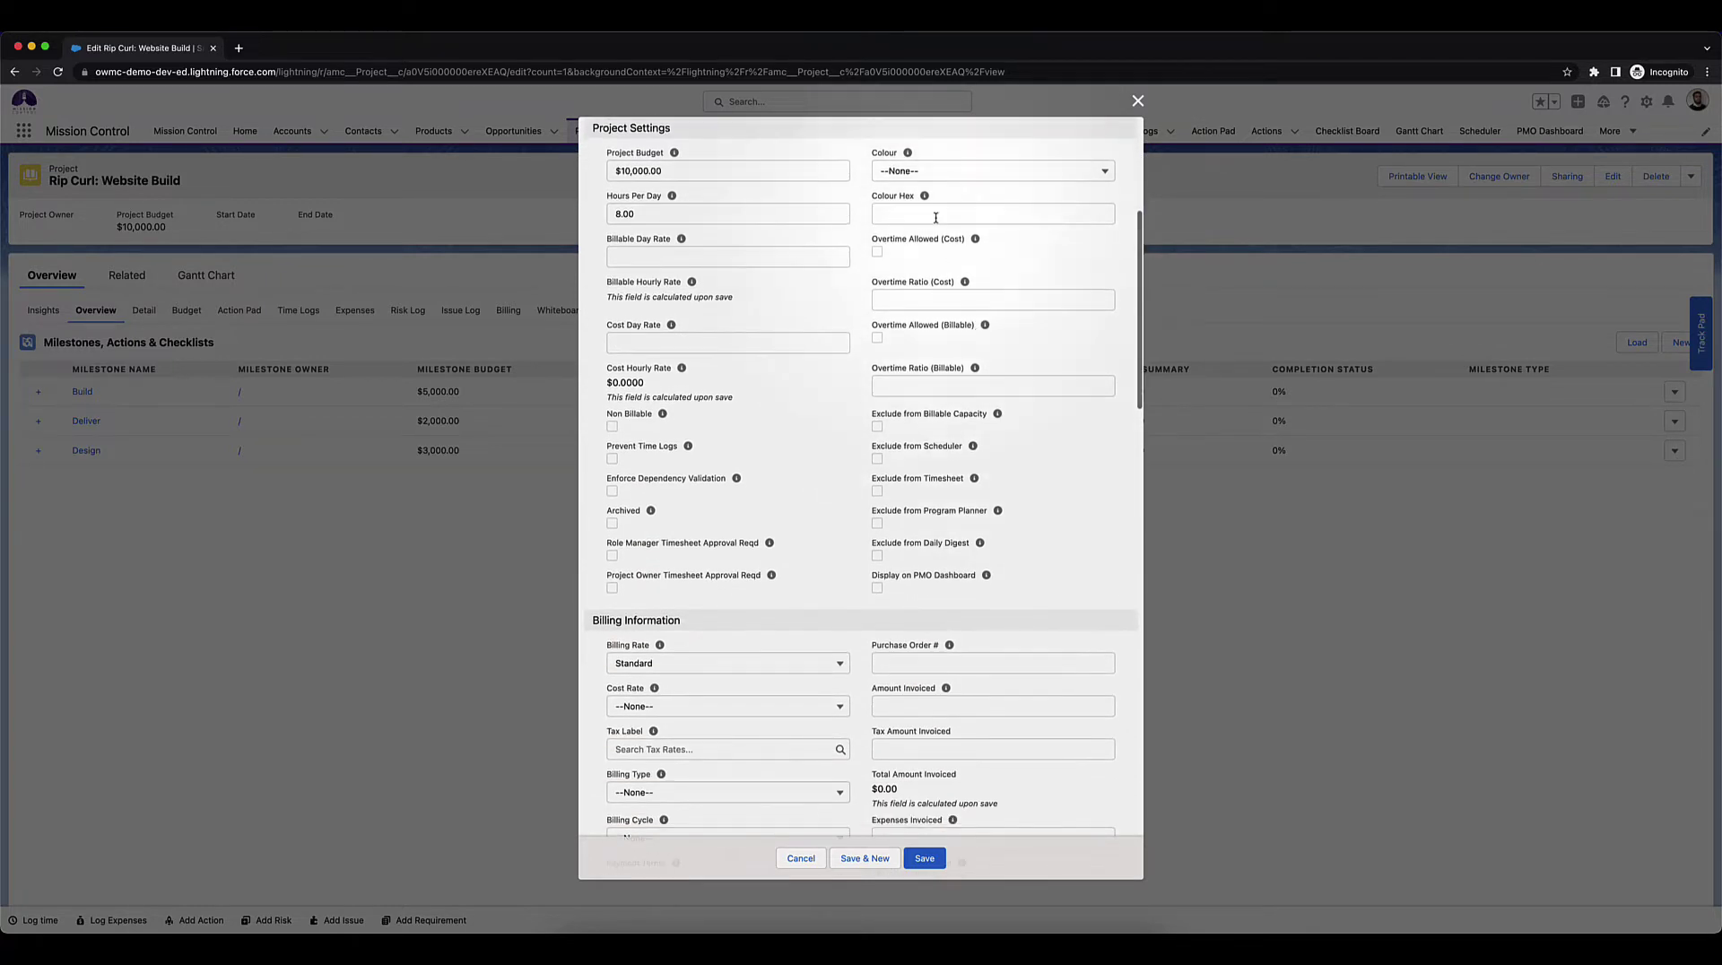
{"action": "left_click", "coordinate": [986, 171]}
{"action": "left_click", "coordinate": [904, 269]}
Allow cost and billable overtime with ratios 1.1 and 1.3.
{"action": "left_click", "coordinate": [877, 252]}
{"action": "left_click", "coordinate": [887, 298]}
{"action": "type", "text": "1.1"}
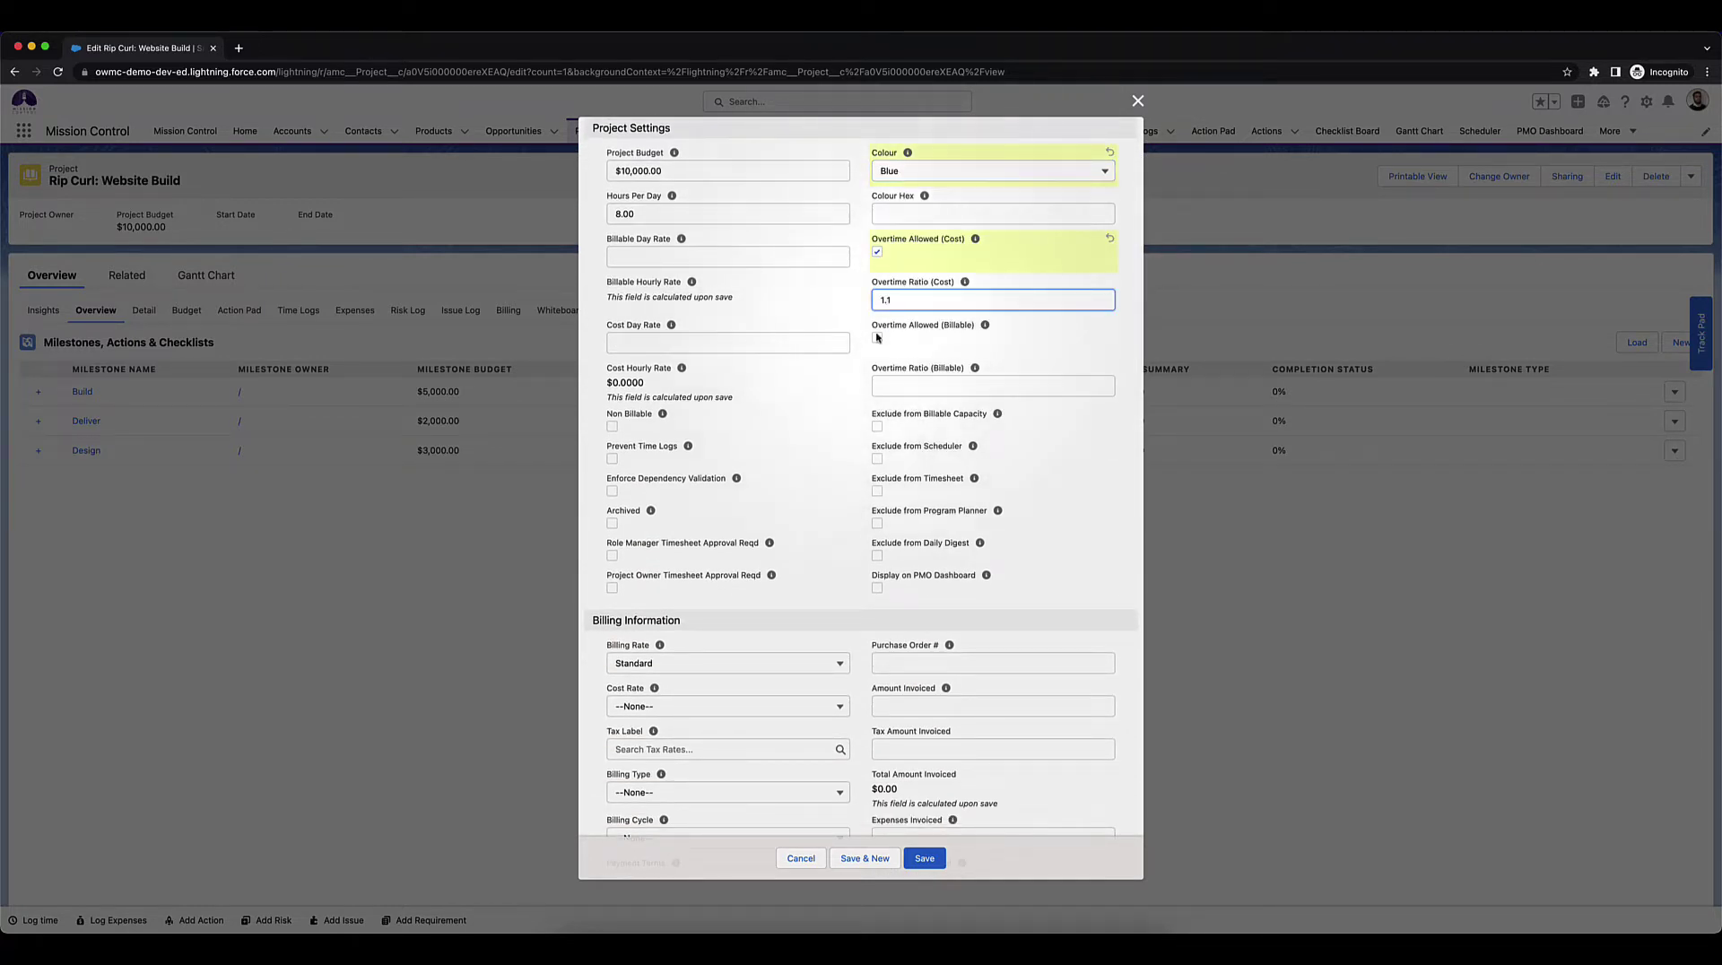
{"action": "left_click", "coordinate": [877, 338]}
{"action": "left_click", "coordinate": [890, 386]}
{"action": "type", "text": "1.3"}
Set the billable day rate to 1000 and the cost day rate to 800.
{"action": "left_click", "coordinate": [696, 256]}
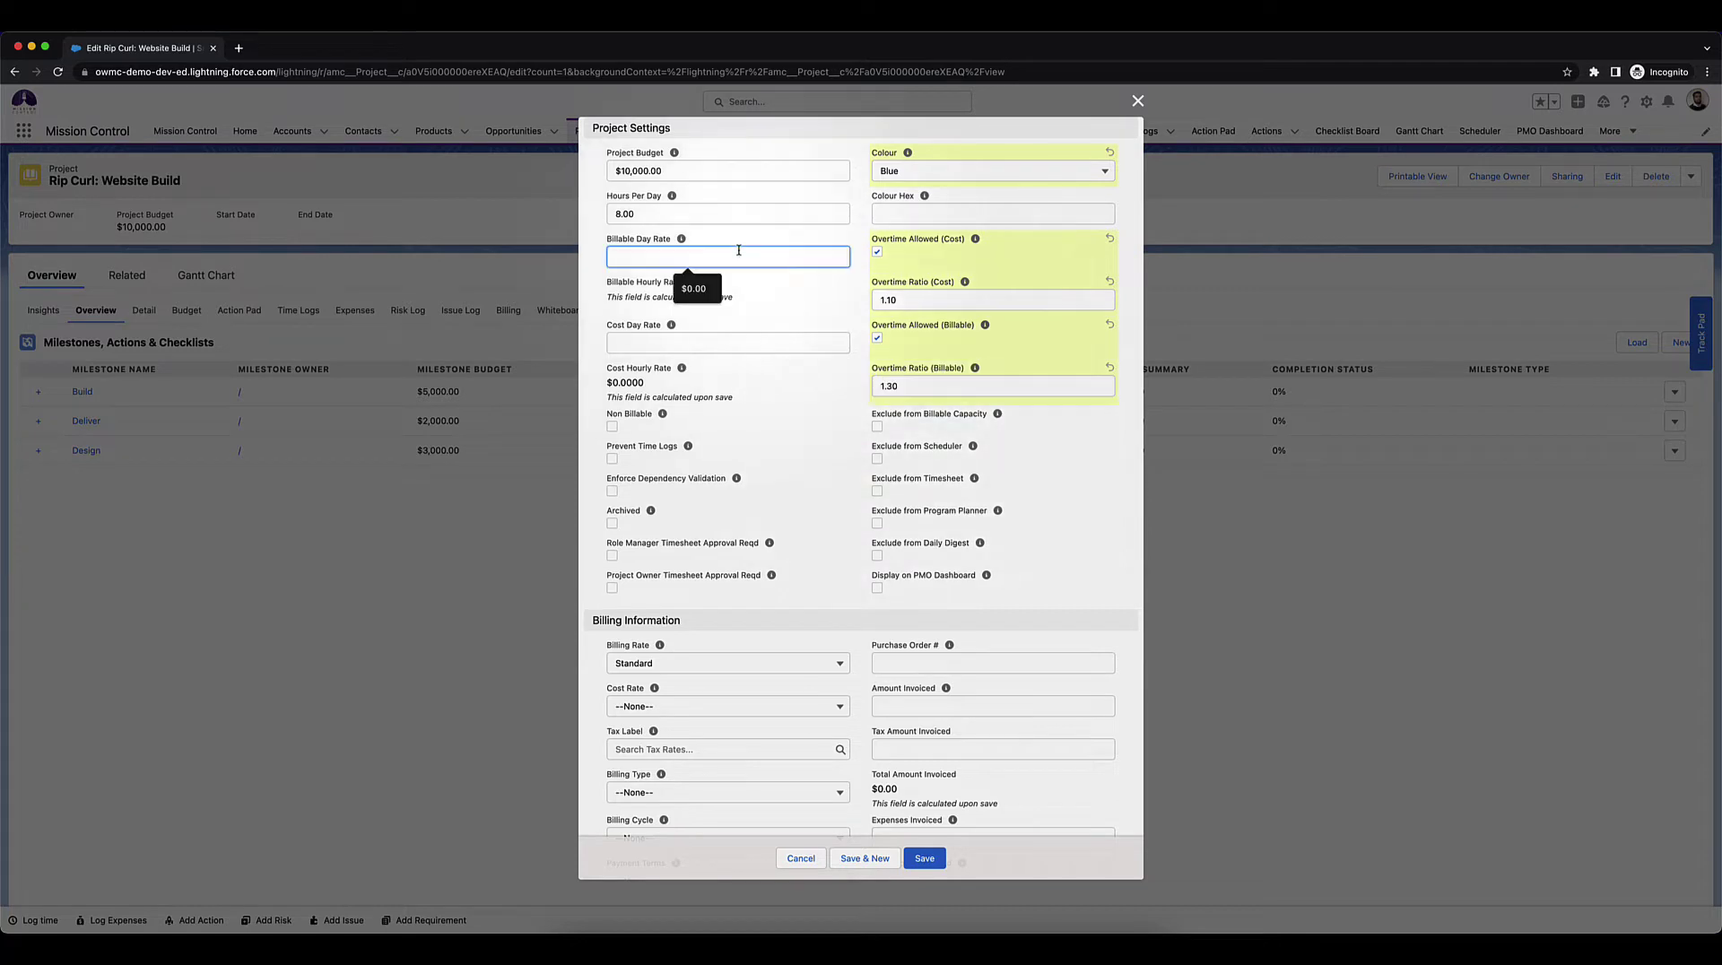
{"action": "type", "text": "1000"}
{"action": "left_click", "coordinate": [699, 343]}
{"action": "type", "text": "800"}
Set the cost rate to Standard and enter the purchase order number.
{"action": "scroll", "coordinate": [863, 439], "scroll_direction": "down", "scroll_amount": 5}
{"action": "scroll", "coordinate": [863, 438], "scroll_direction": "down", "scroll_amount": 1}
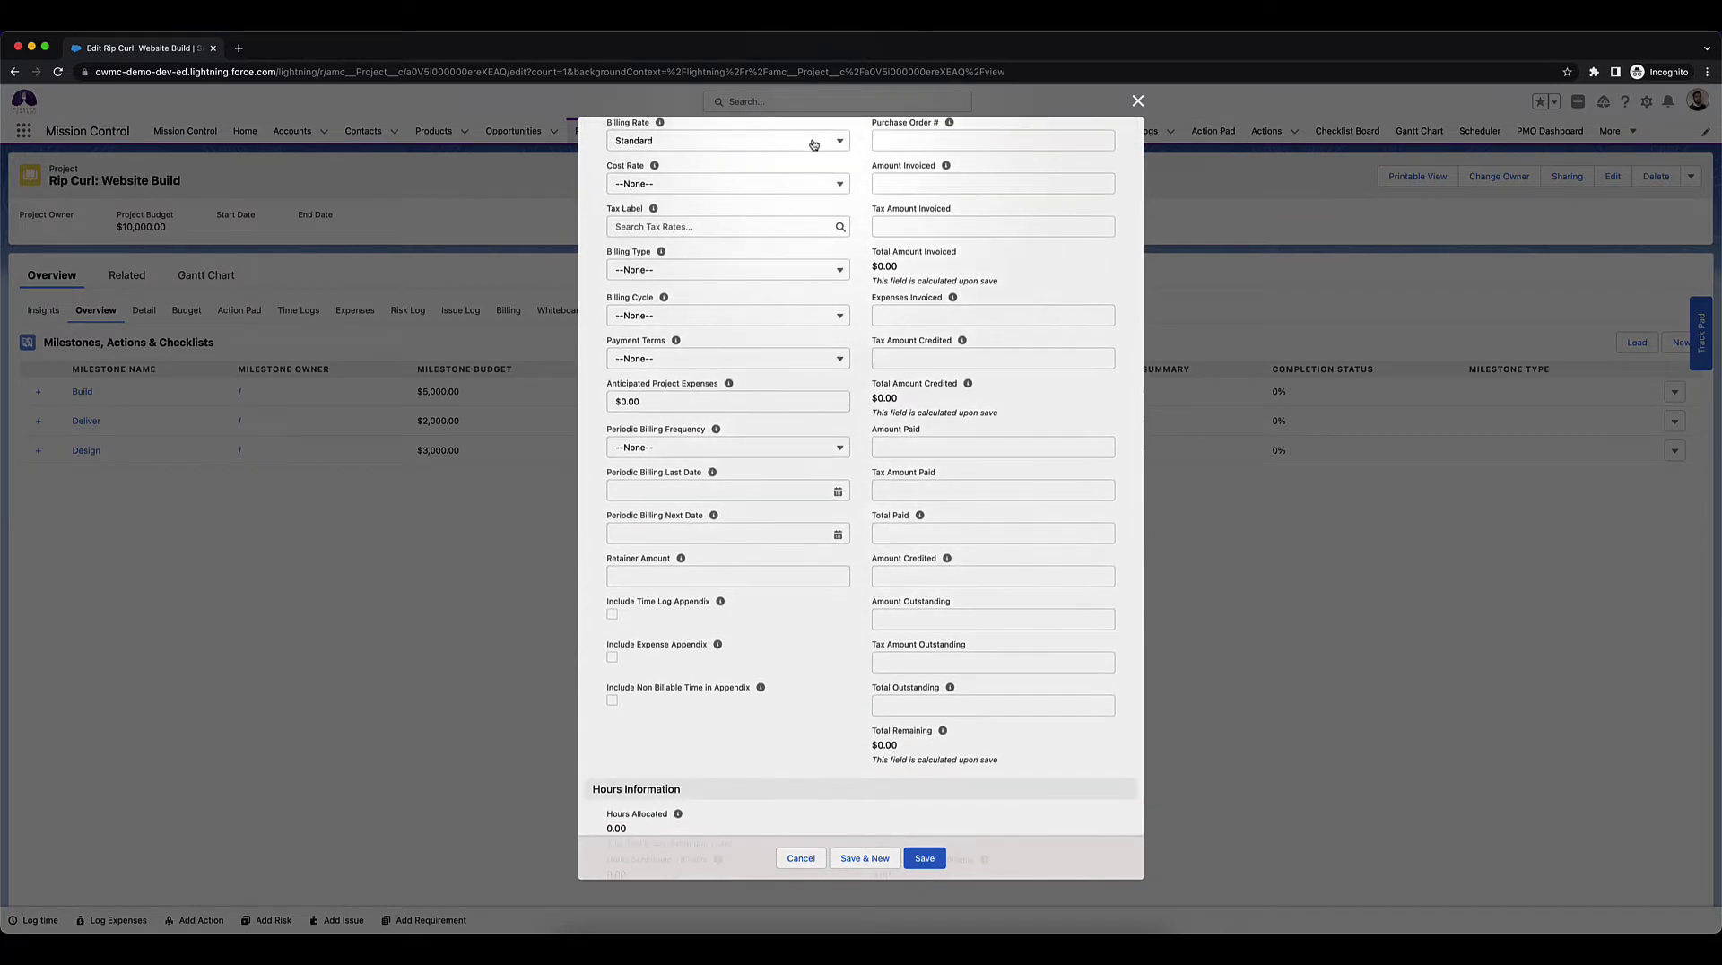
{"action": "left_click", "coordinate": [744, 183]}
{"action": "left_click", "coordinate": [737, 226]}
{"action": "left_click", "coordinate": [986, 140]}
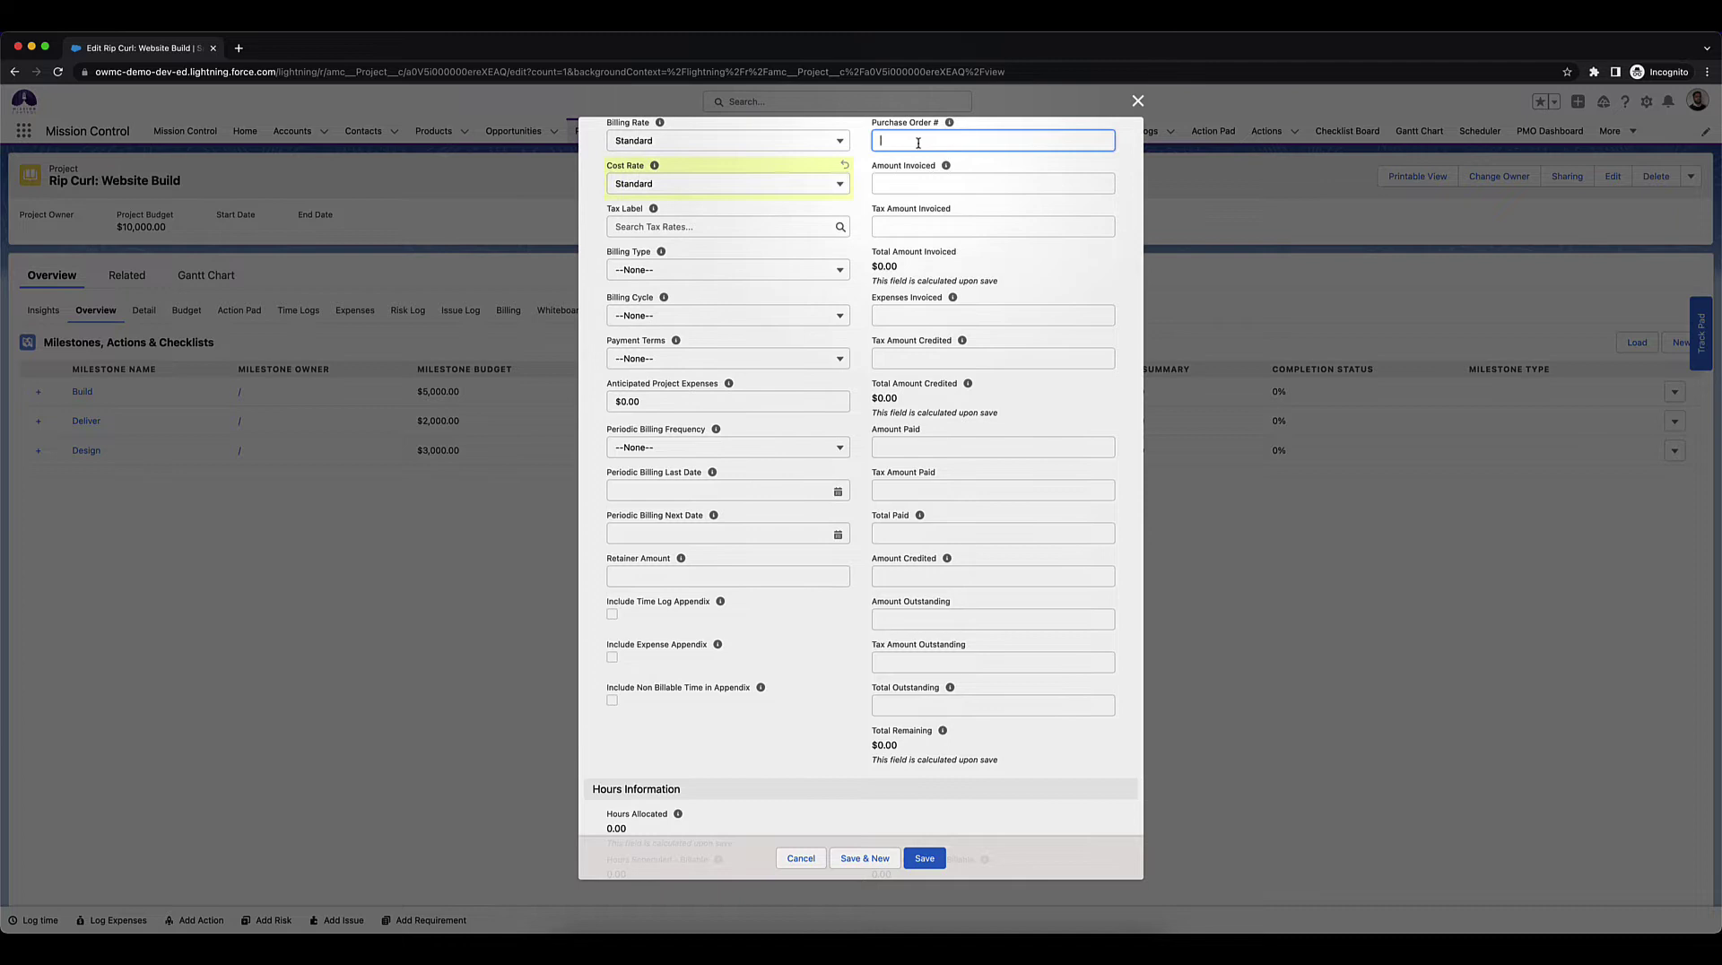
{"action": "type", "text": "19283"}
Set billing cycle to Milestone and billing type to Fixed Price, then save the project.
{"action": "left_click", "coordinate": [709, 315]}
{"action": "left_click", "coordinate": [709, 365]}
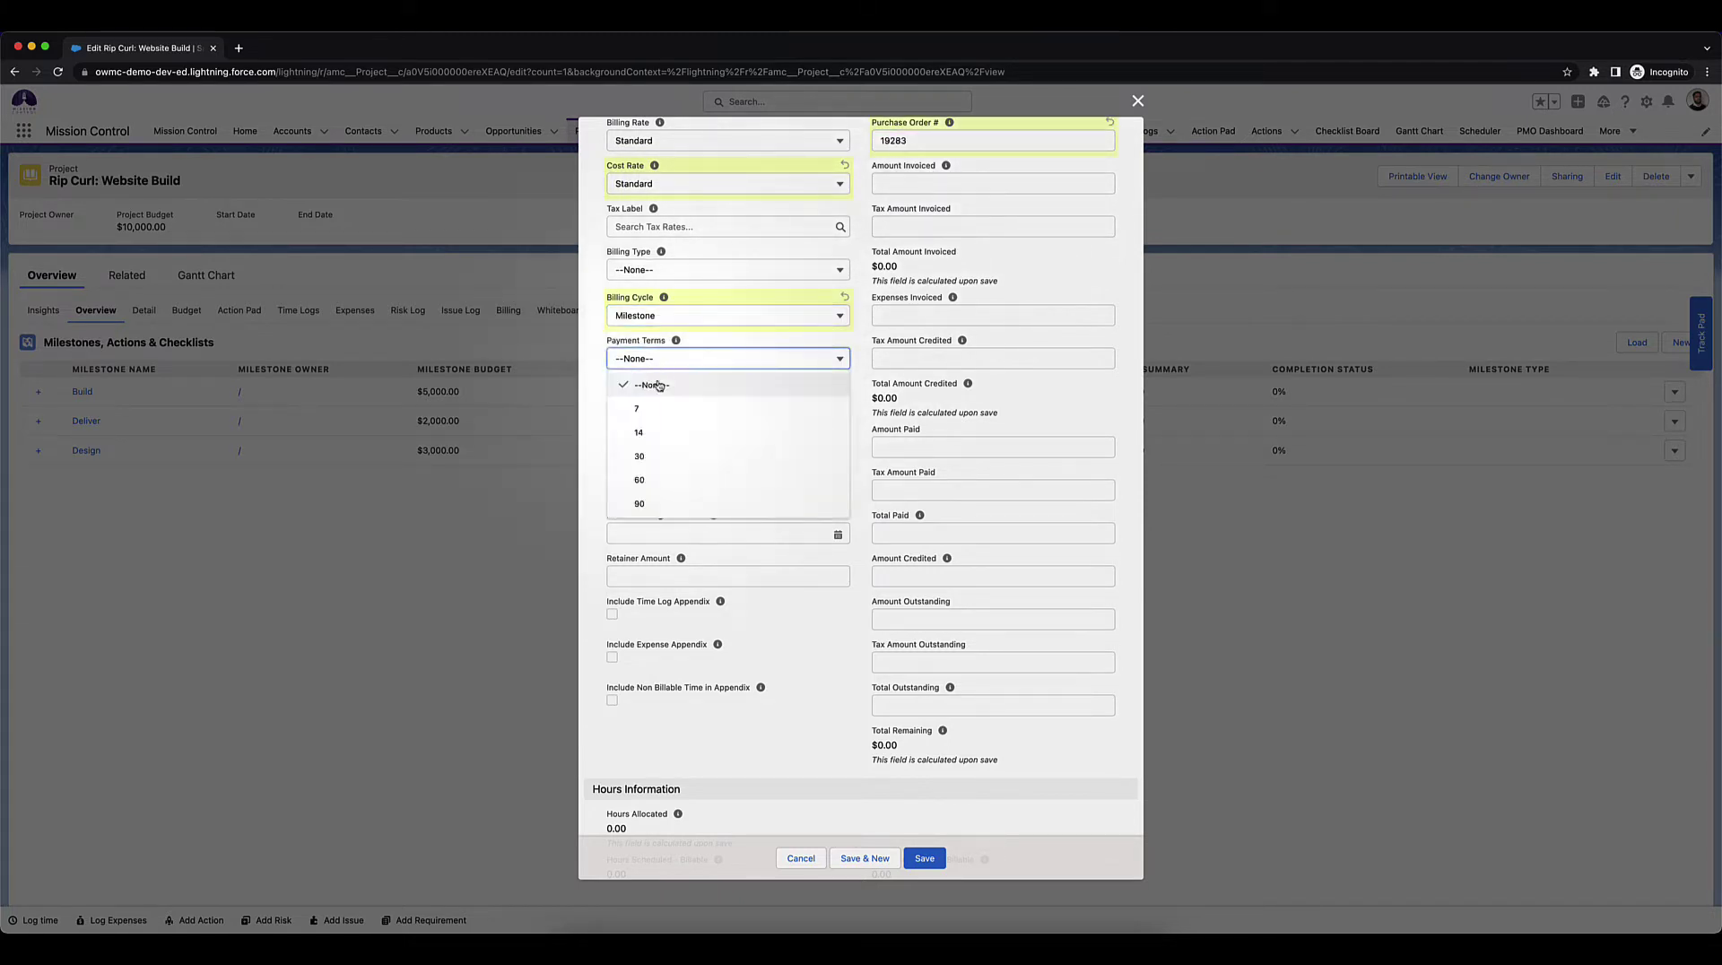
{"action": "left_click", "coordinate": [809, 270]}
{"action": "left_click", "coordinate": [820, 319]}
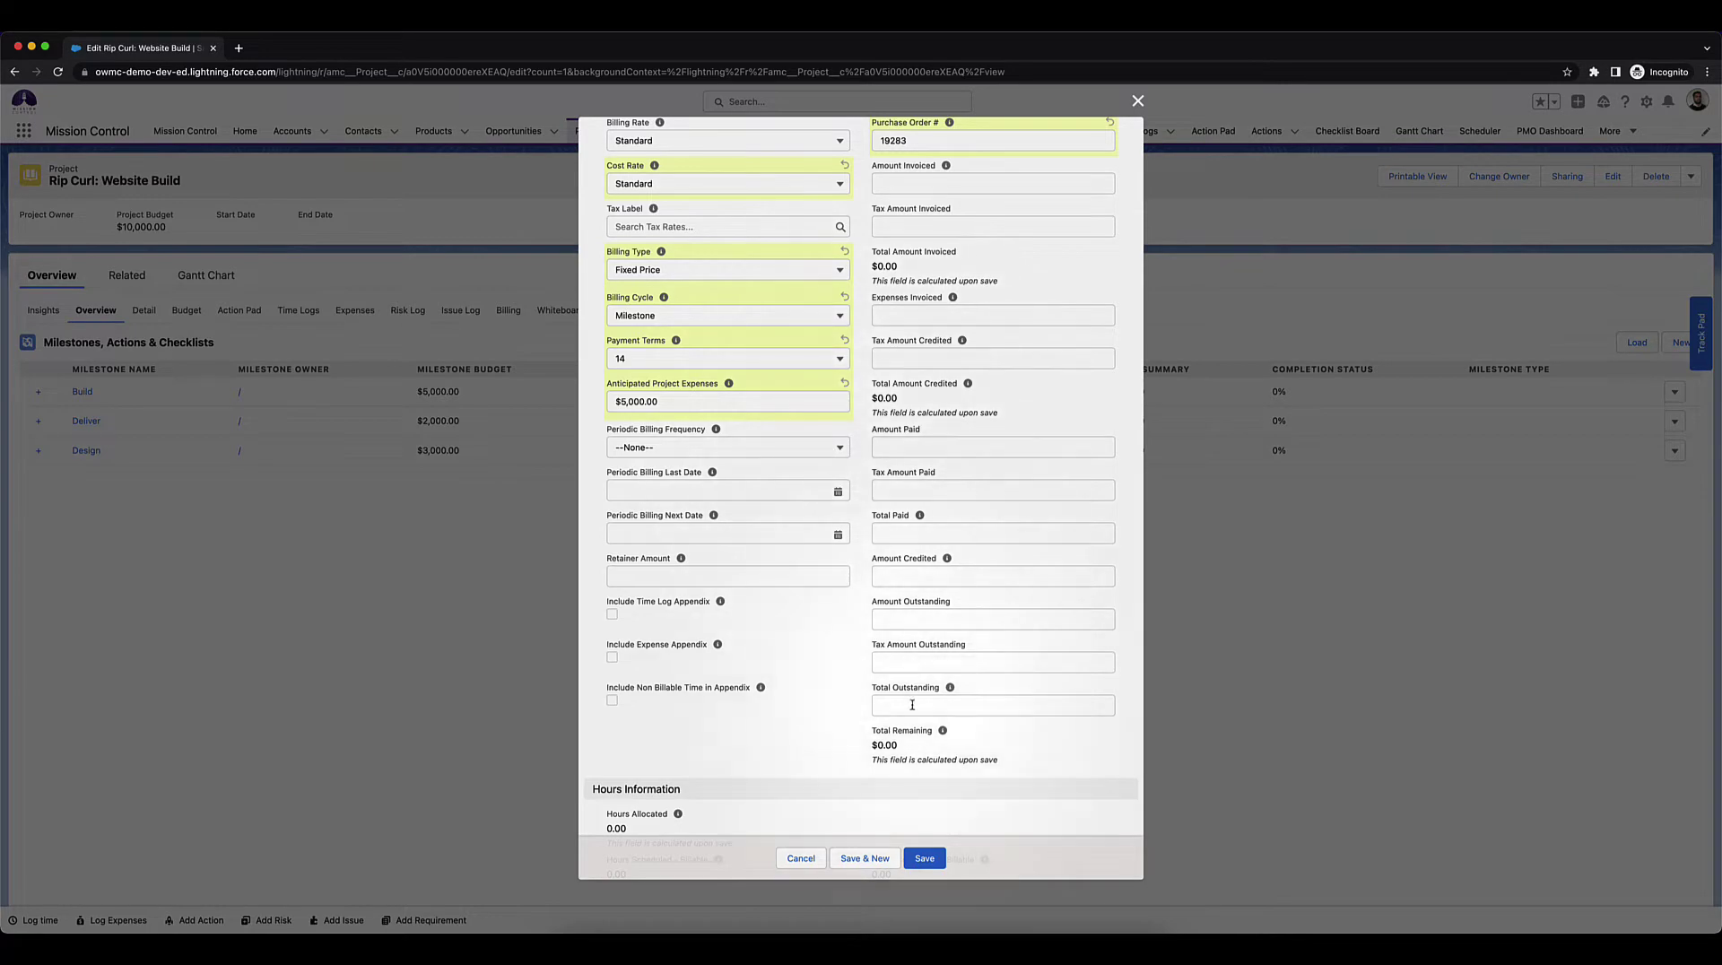
{"action": "left_click", "coordinate": [923, 858]}
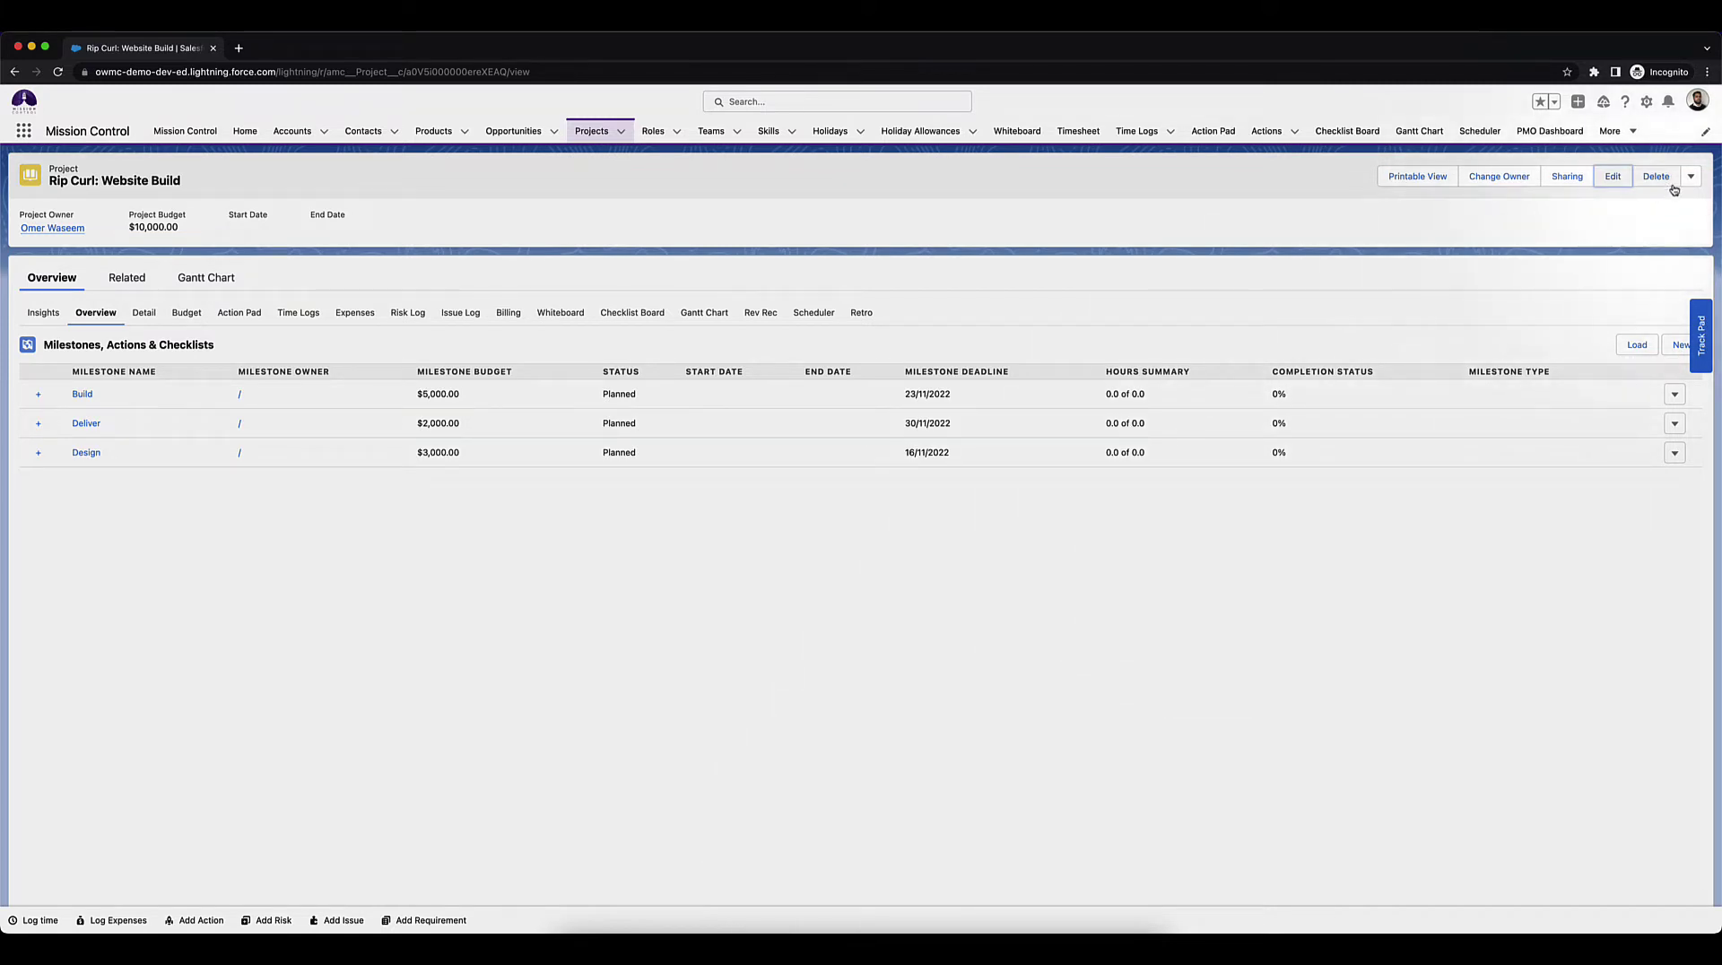
Open the further-actions dropdown beside Delete on the Rip Curl project.
{"action": "left_click", "coordinate": [1690, 179]}
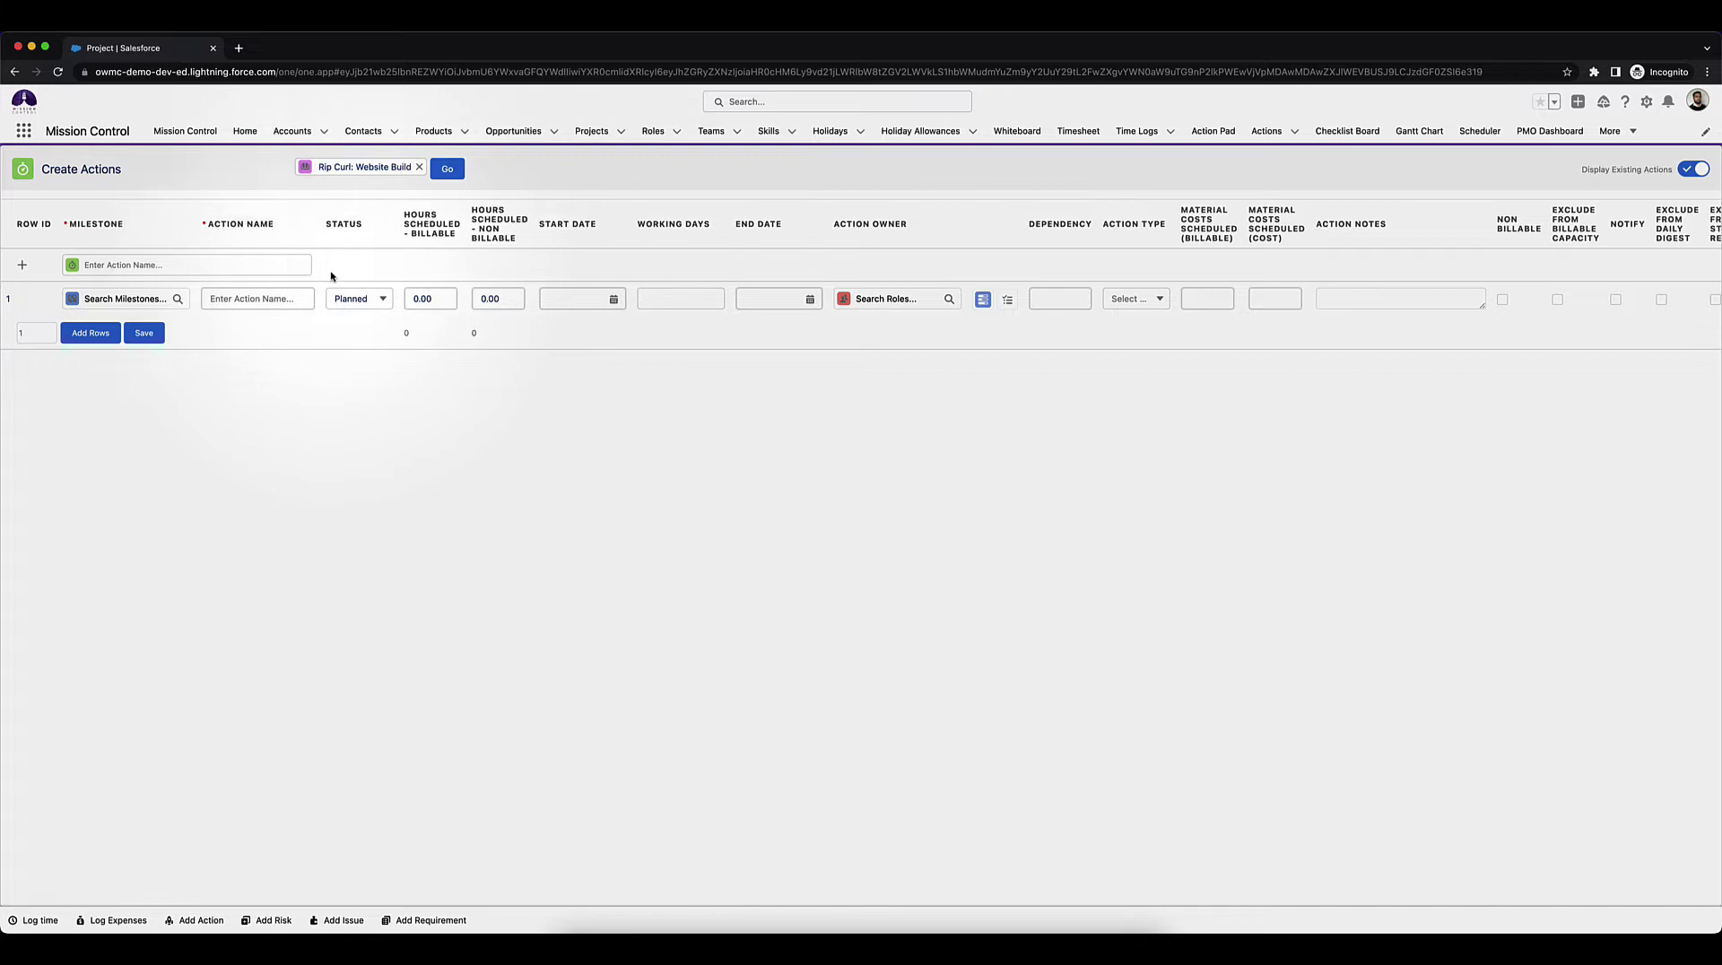
Add action rows and assign the Design milestone to rows 1 and 2.
{"action": "left_click", "coordinate": [95, 334]}
{"action": "left_click", "coordinate": [94, 369]}
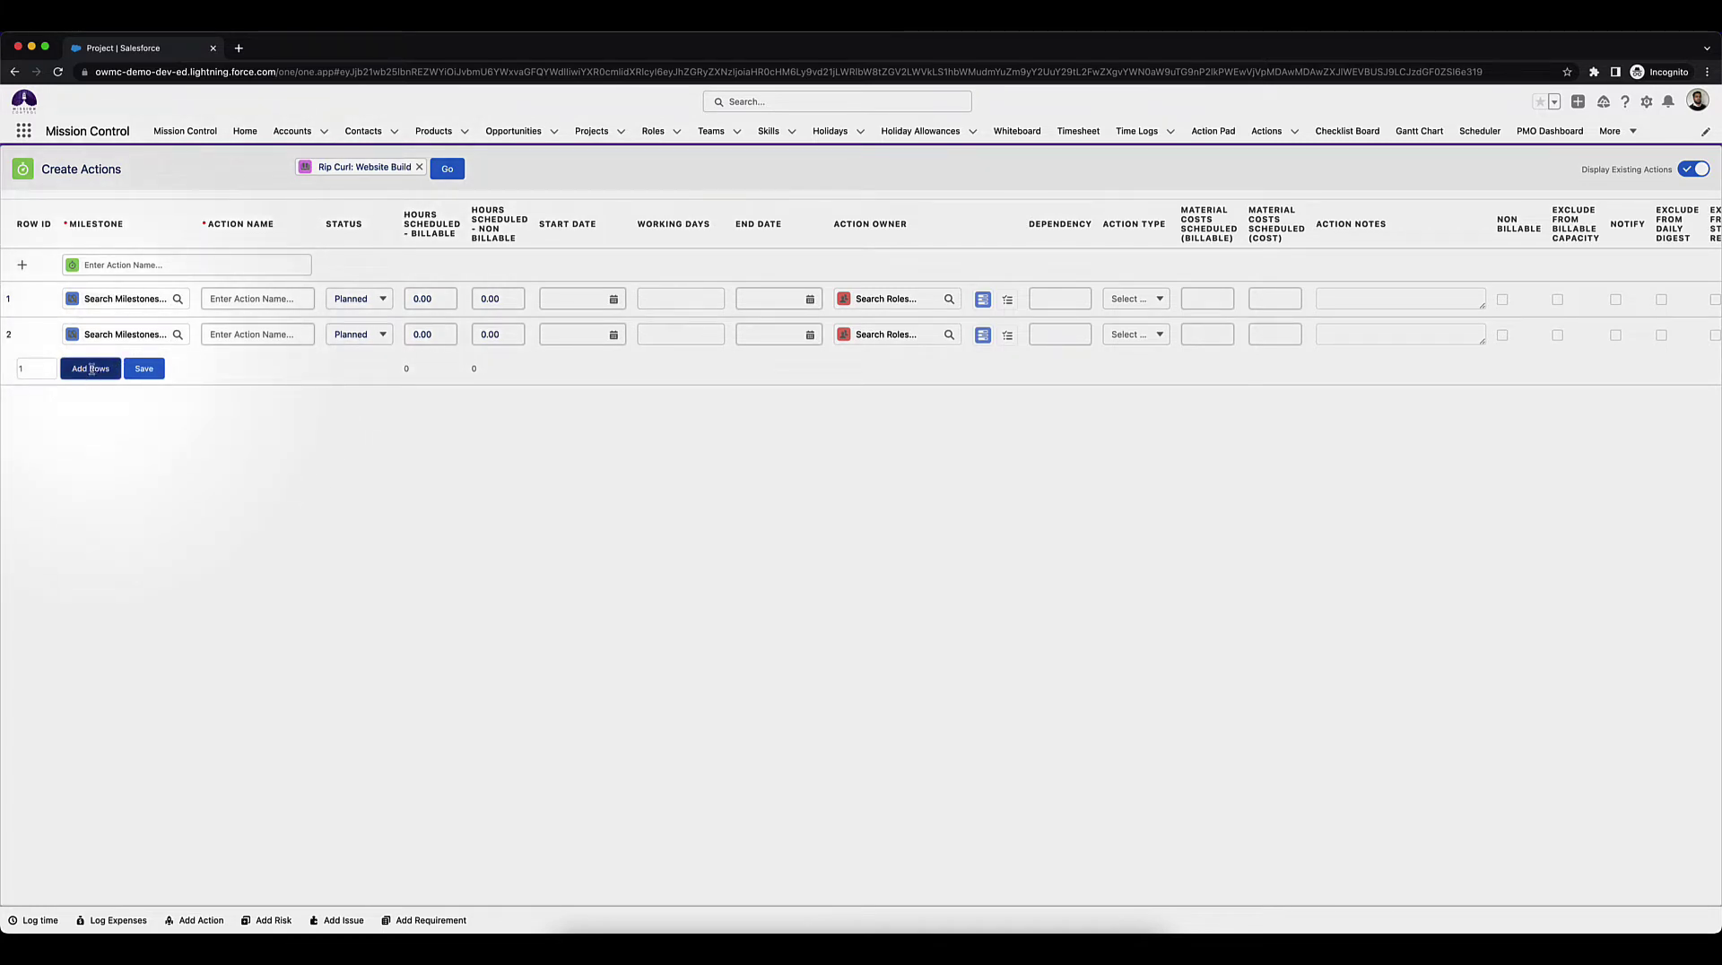
{"action": "left_click", "coordinate": [149, 266]}
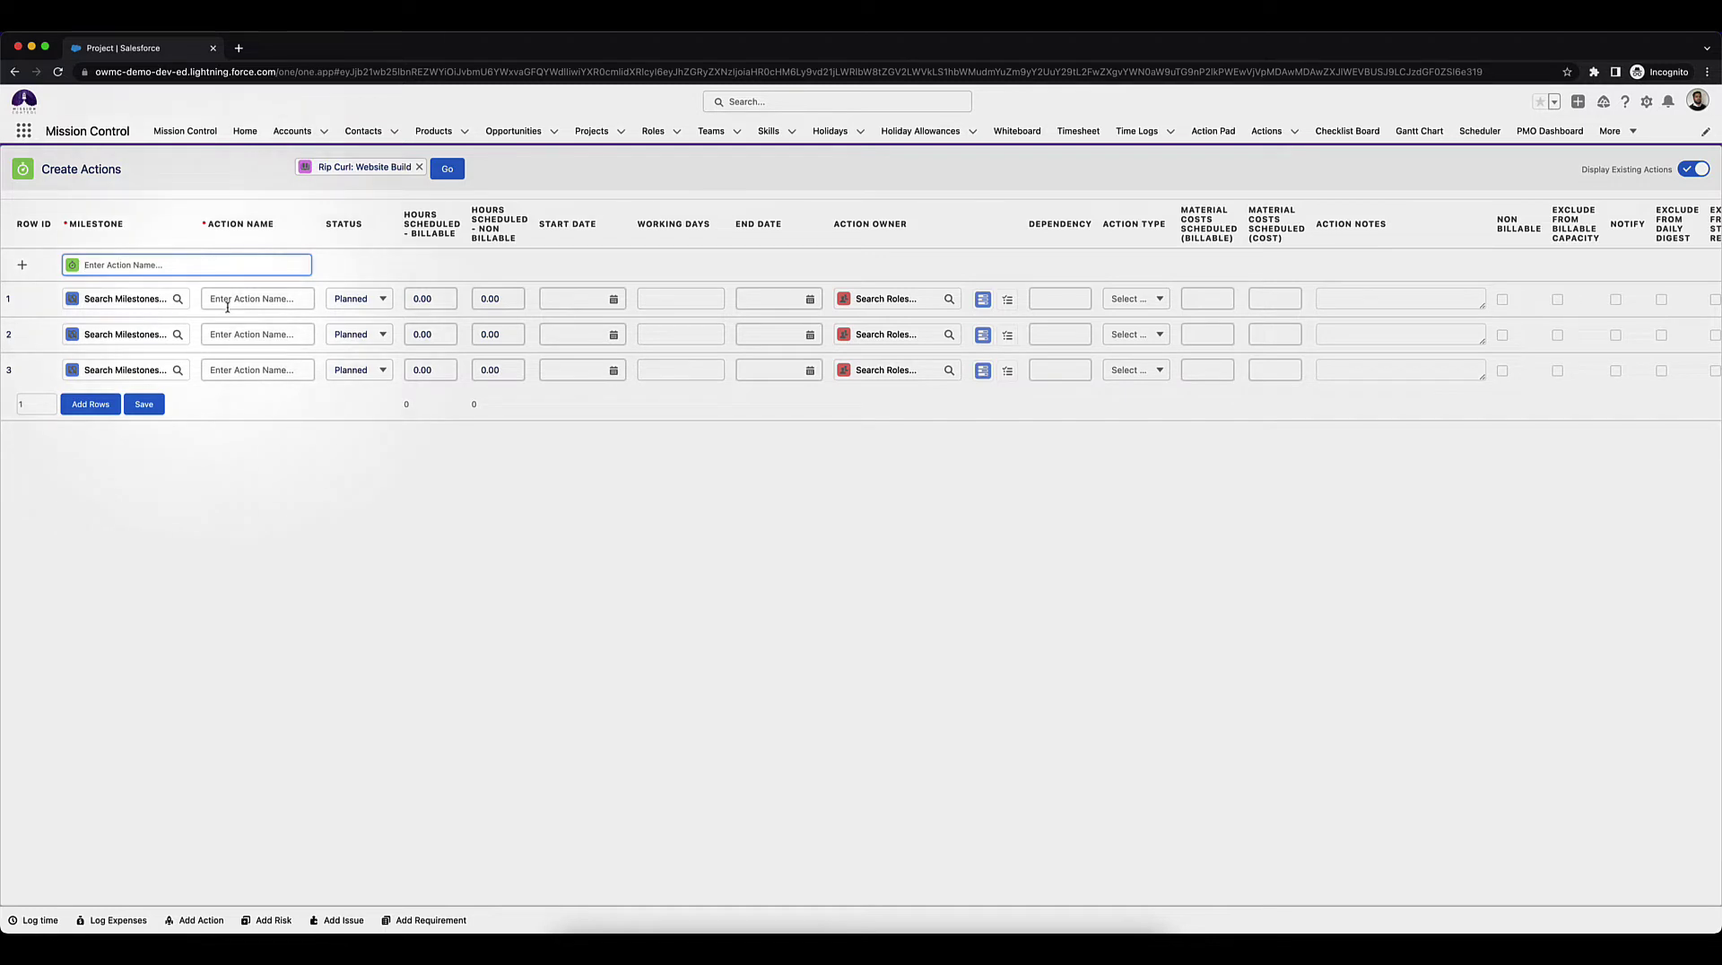
{"action": "left_click", "coordinate": [173, 298]}
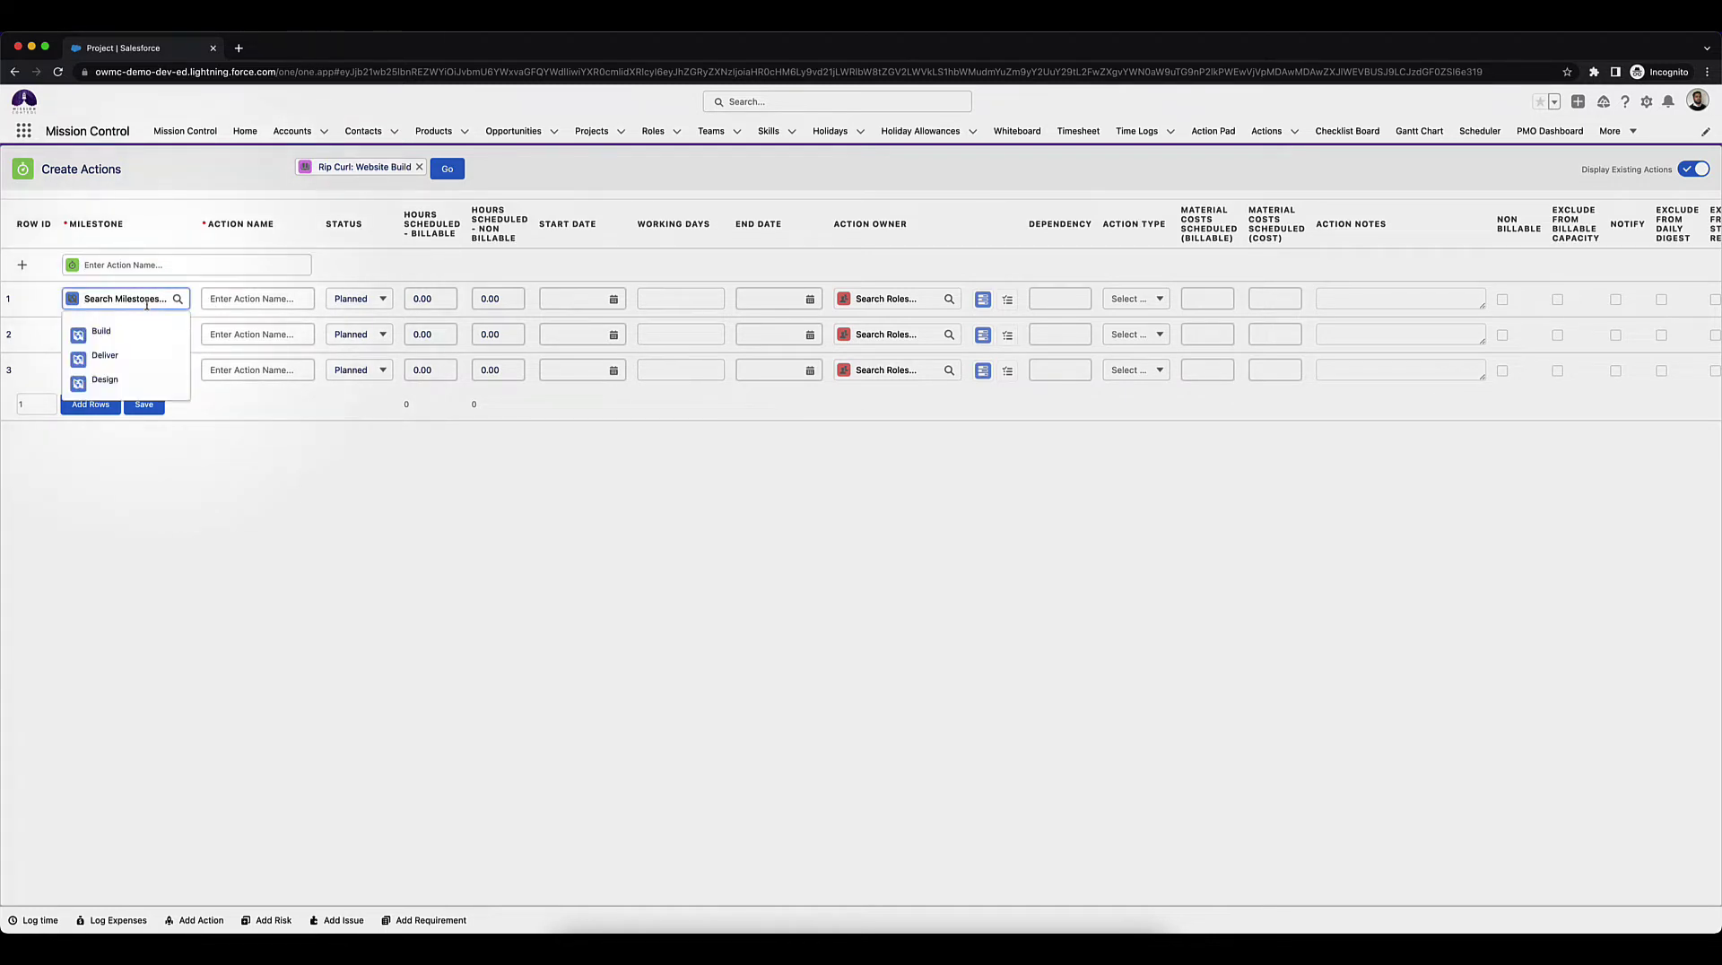
{"action": "type", "text": "Desi"}
{"action": "left_click", "coordinate": [105, 338]}
{"action": "left_click", "coordinate": [116, 334]}
{"action": "type", "text": "Des"}
{"action": "left_click", "coordinate": [105, 416]}
Add more rows, assigning Build to rows 3–4 and Deliver to rows 5–6.
{"action": "left_click", "coordinate": [91, 404]}
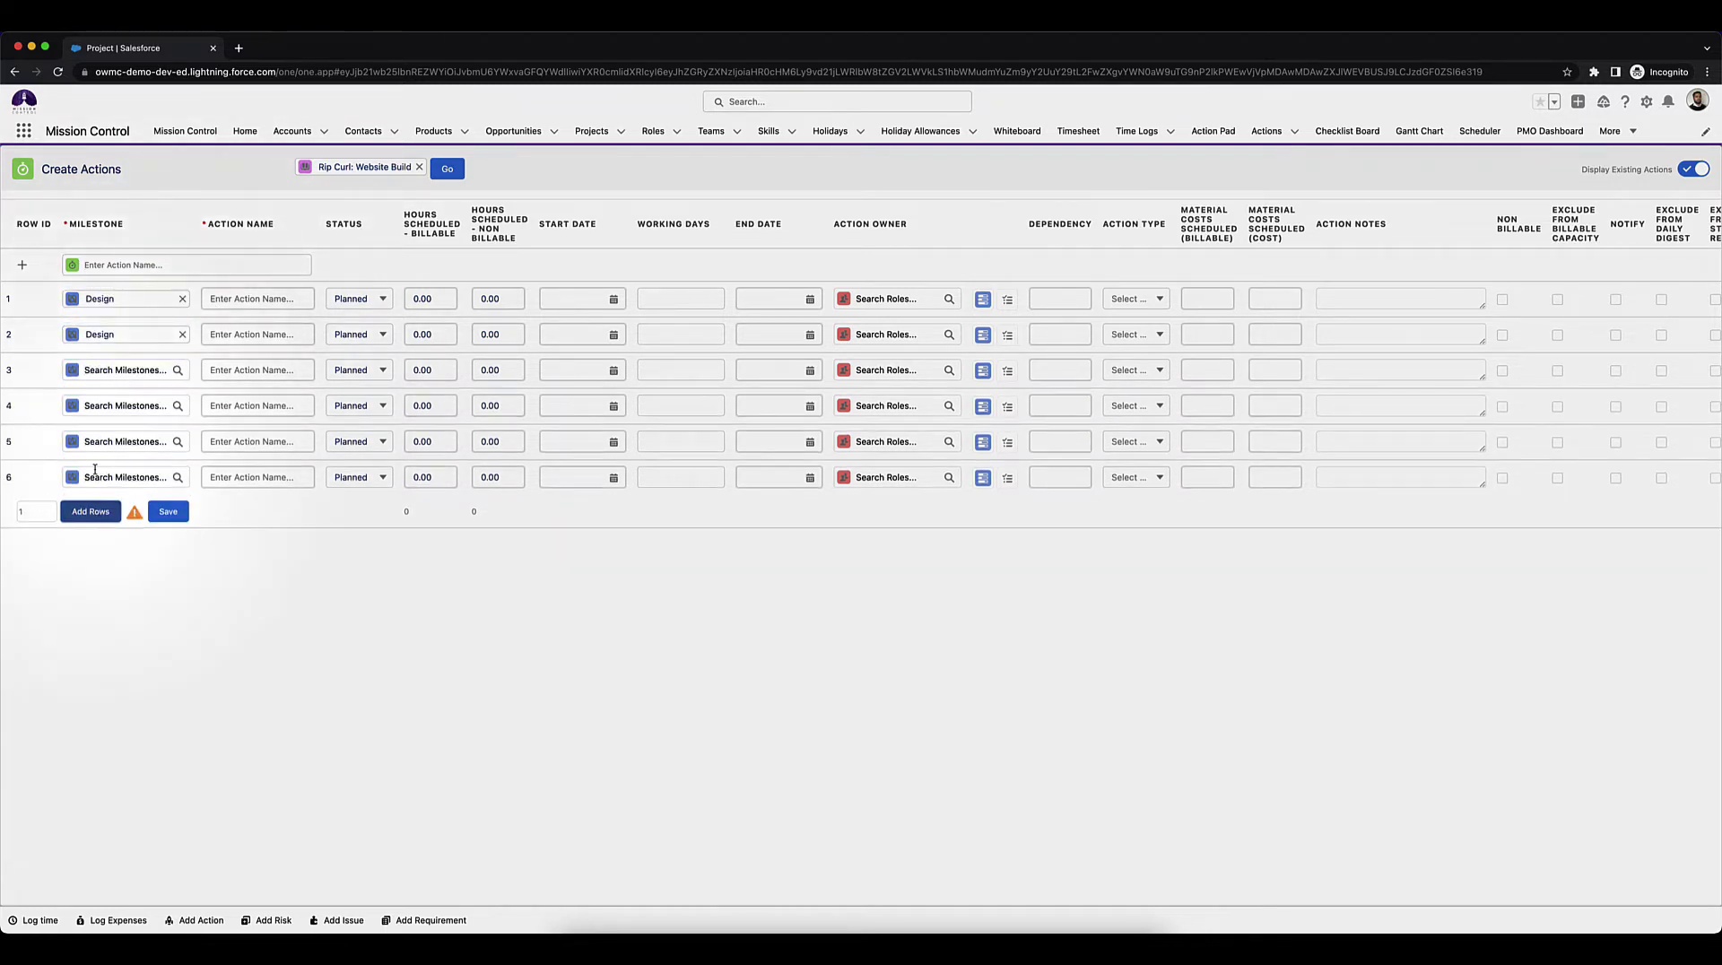
{"action": "left_click", "coordinate": [117, 369]}
{"action": "left_click", "coordinate": [105, 405]}
{"action": "left_click", "coordinate": [101, 438]}
{"action": "left_click", "coordinate": [105, 441]}
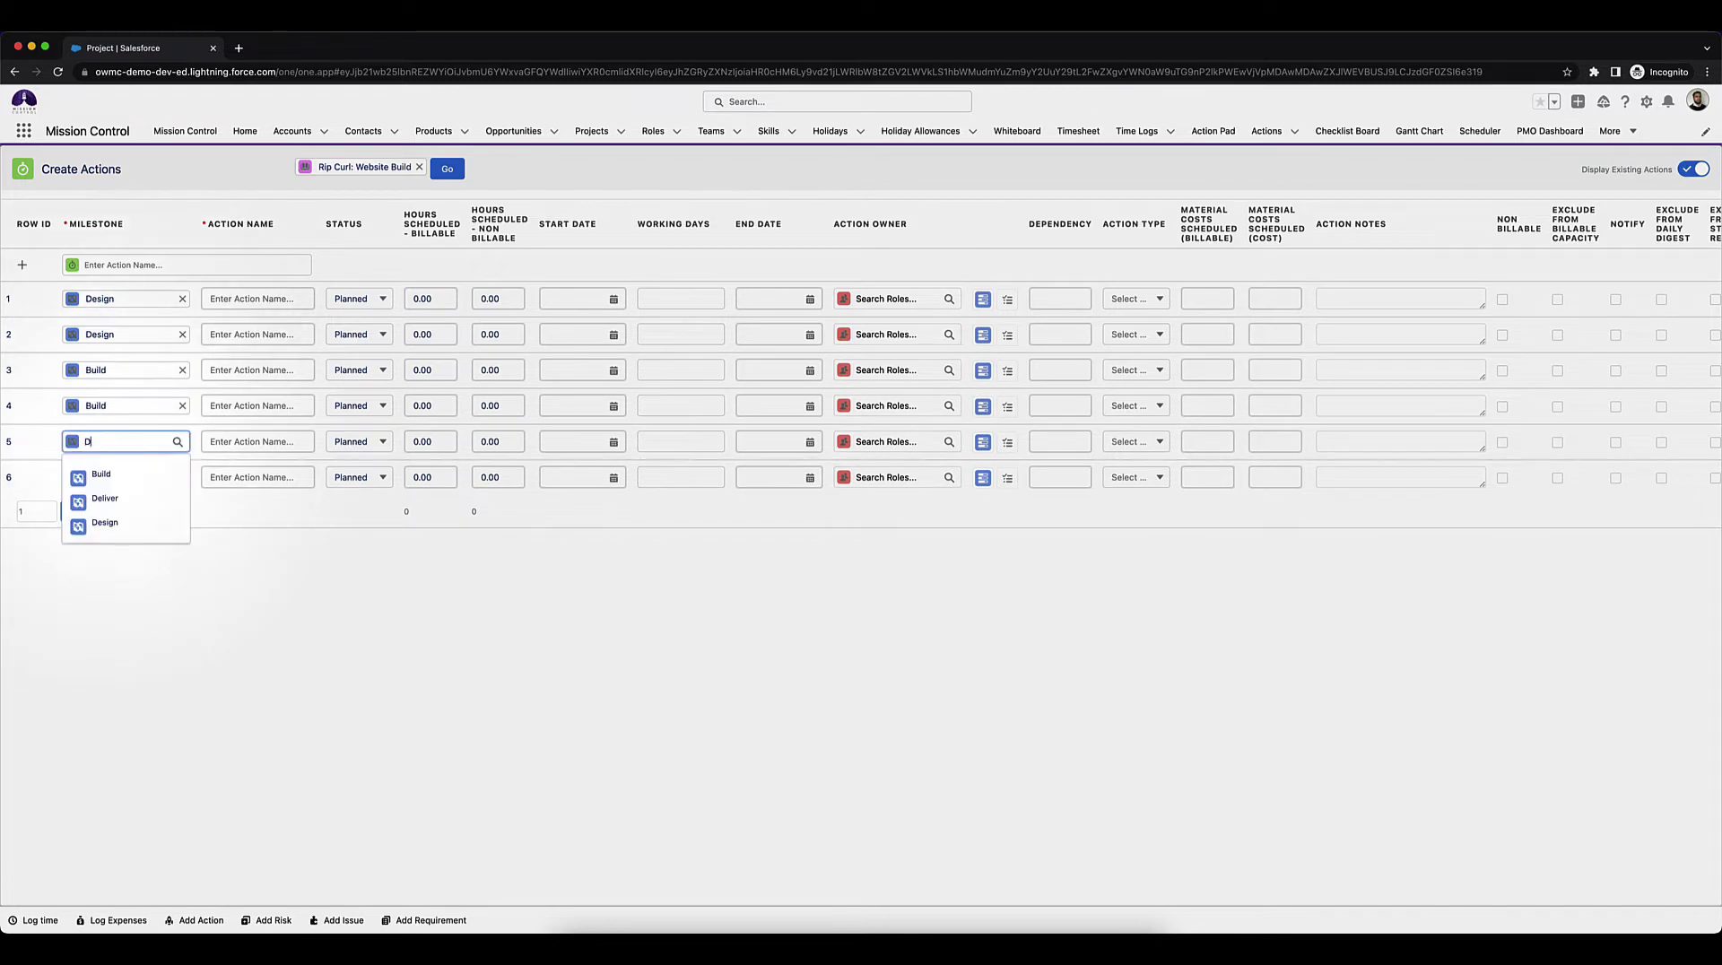
{"action": "type", "text": "Del"}
{"action": "left_click", "coordinate": [105, 473]}
{"action": "left_click", "coordinate": [105, 477]}
{"action": "type", "text": "D"}
{"action": "left_click", "coordinate": [105, 535]}
Name the actions Design Wireframes, Design UI, Build Framework, Build Page Content, Prepare Training materials, Deliver Training.
{"action": "left_click", "coordinate": [243, 300]}
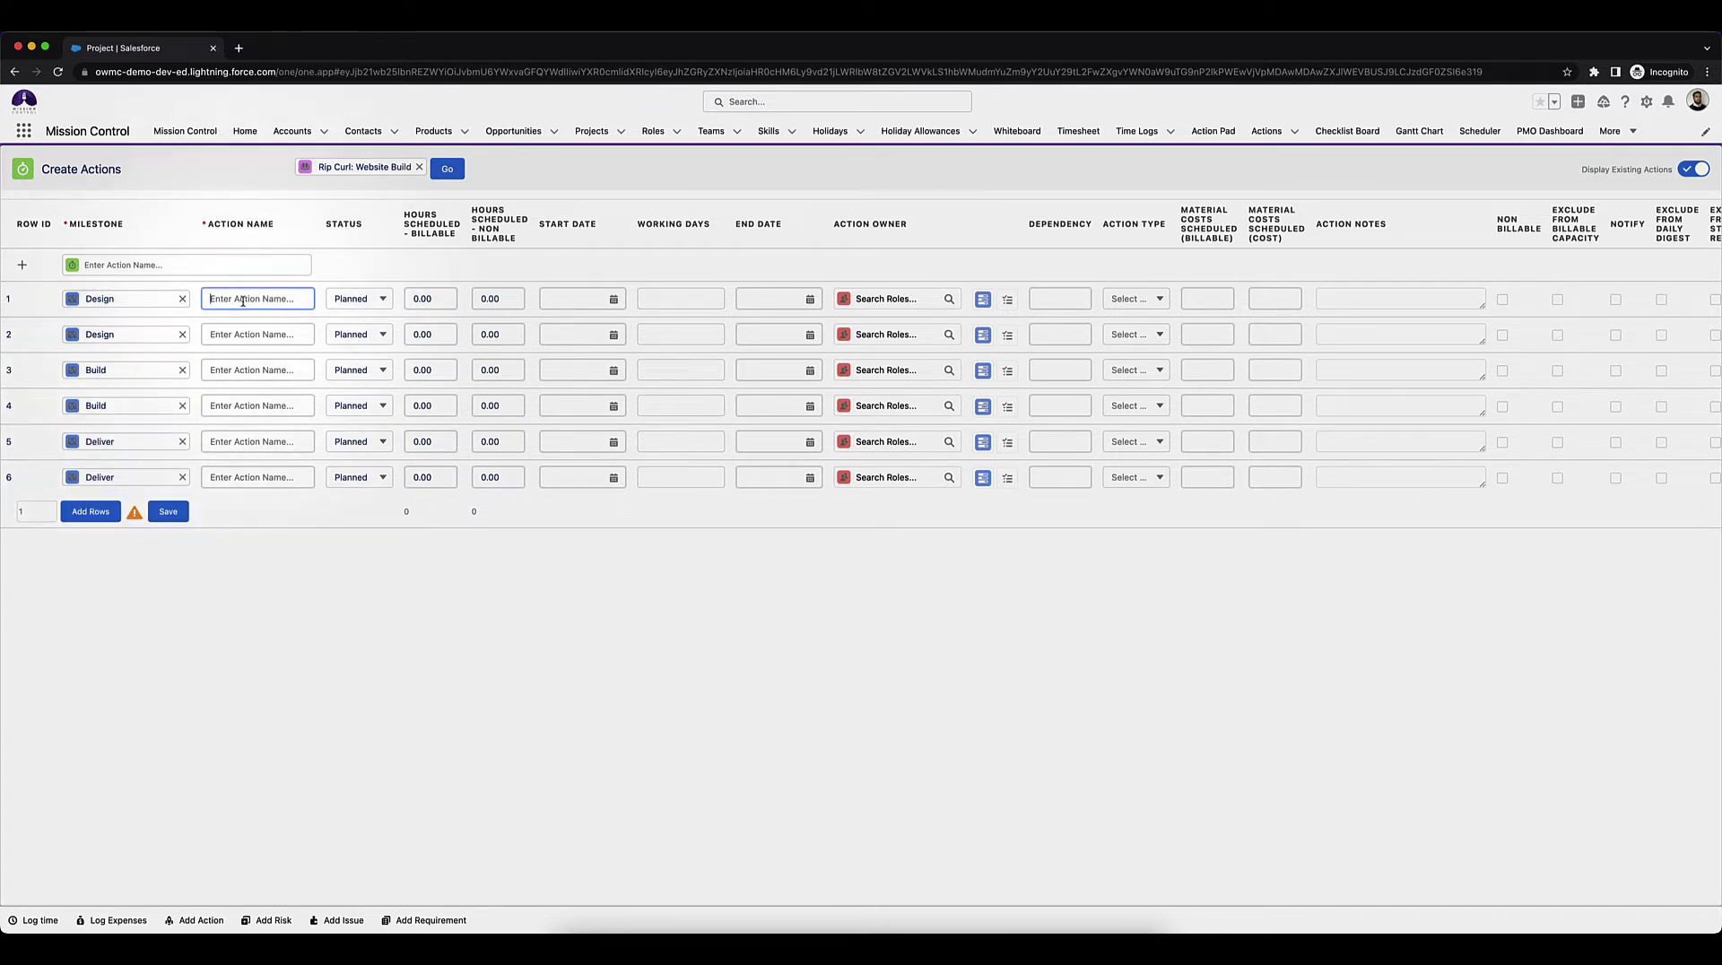
{"action": "type", "text": "Design Wireframes"}
{"action": "left_click", "coordinate": [243, 334]}
{"action": "type", "text": "Design UI"}
{"action": "left_click", "coordinate": [276, 370]}
{"action": "type", "text": "Build Framework"}
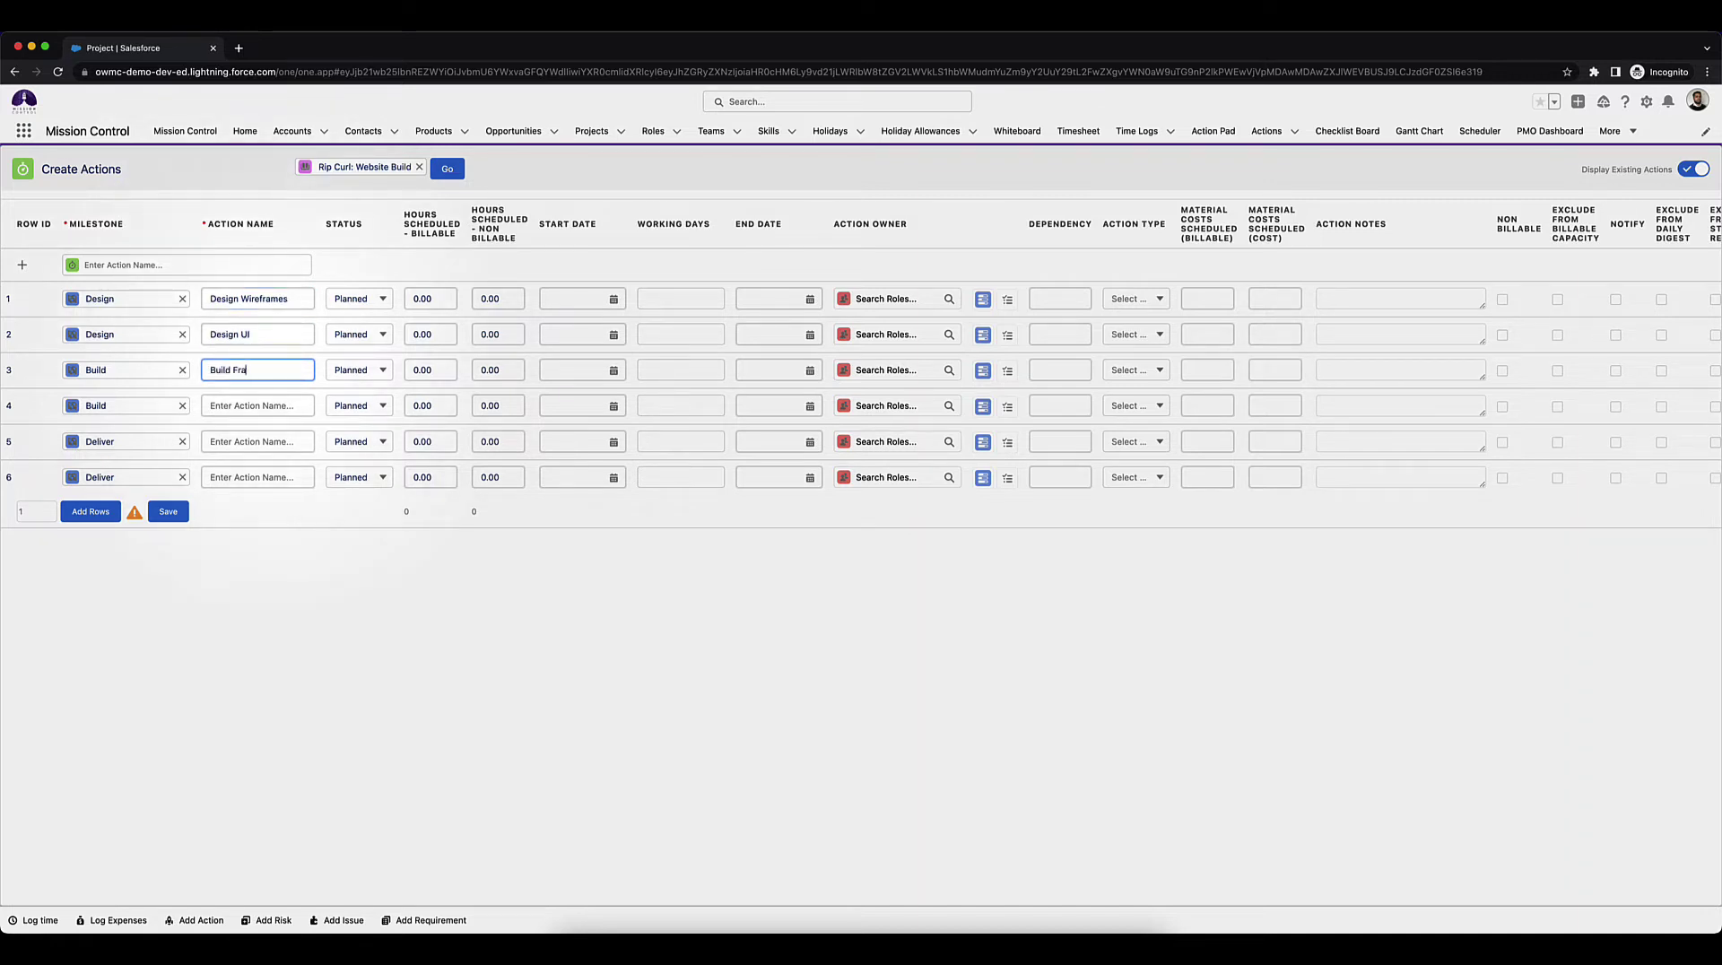
{"action": "left_click", "coordinate": [257, 405]}
{"action": "type", "text": "Build Page Content"}
{"action": "left_click", "coordinate": [269, 441]}
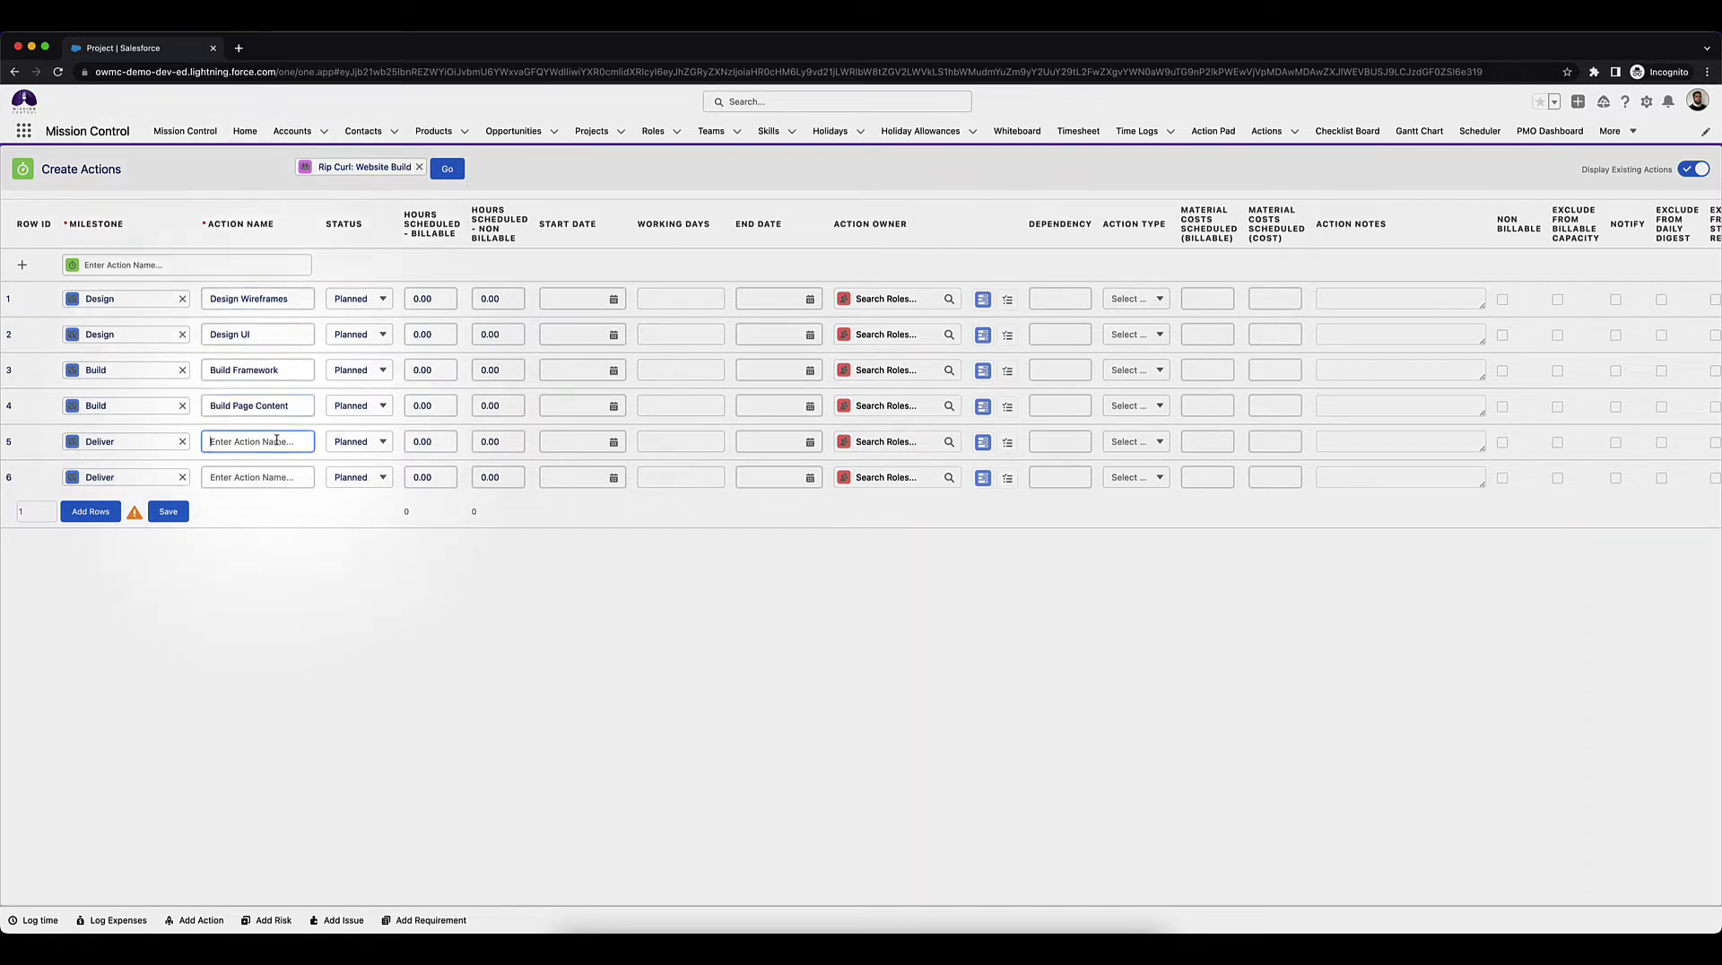
{"action": "type", "text": "Prepare Training materials"}
{"action": "left_click", "coordinate": [276, 480]}
{"action": "type", "text": "Deliver Training"}
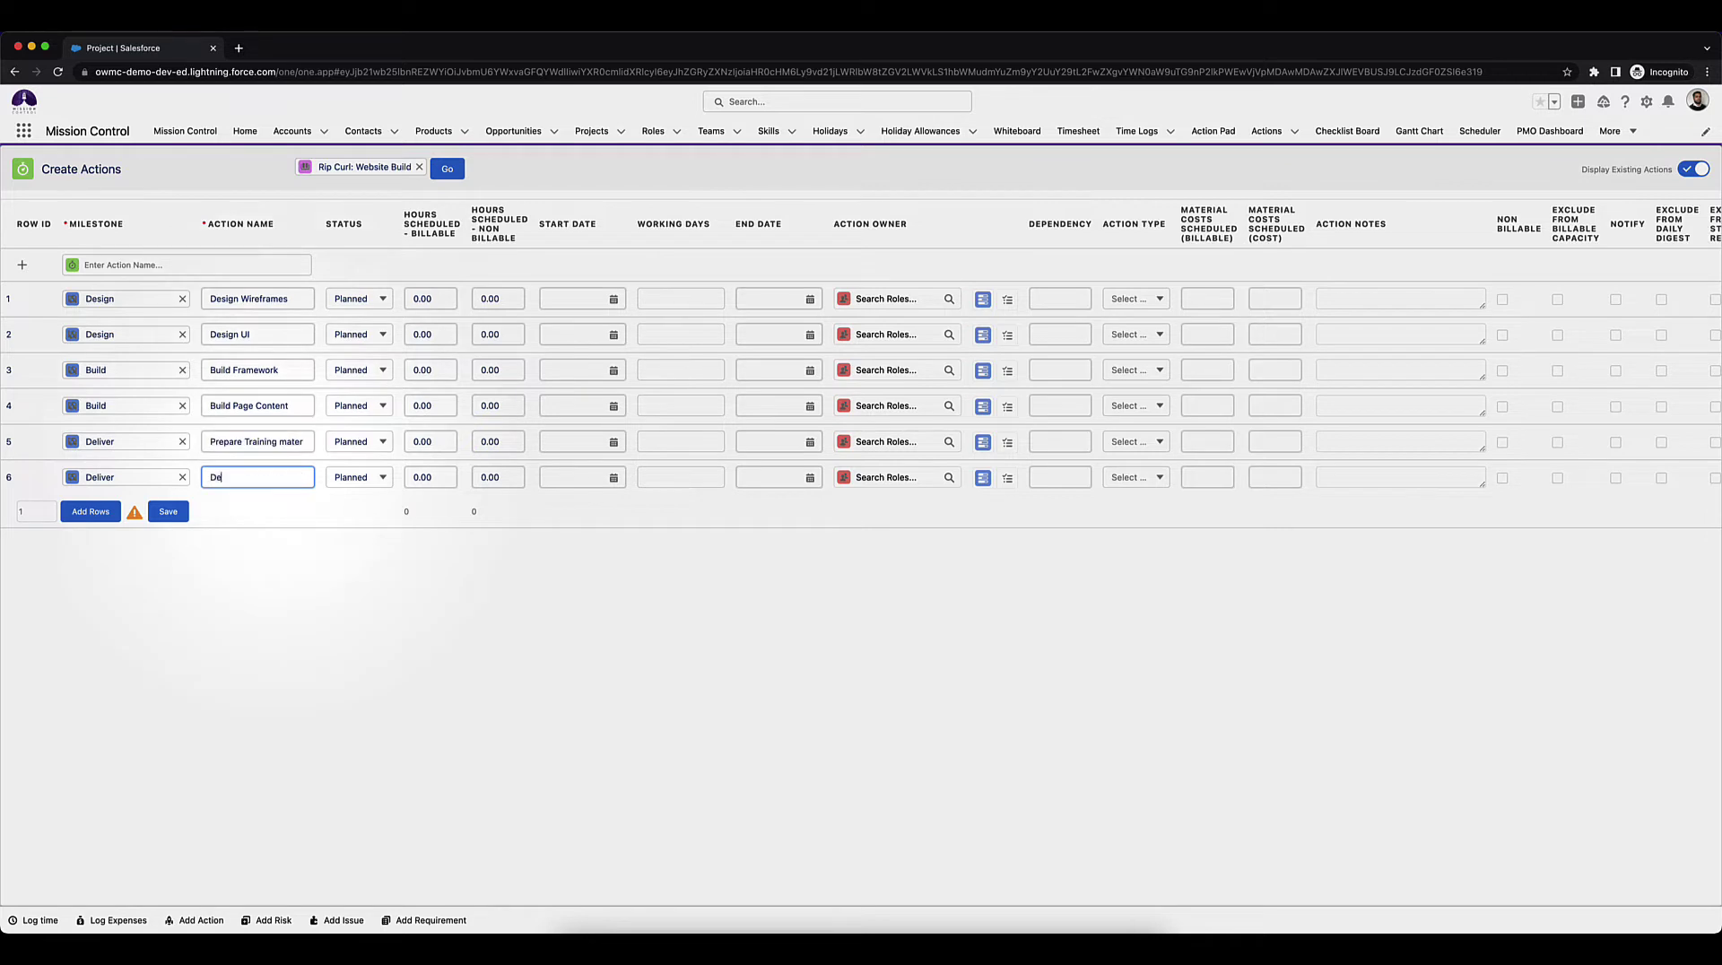
Enter billable hours 8, 6, 8, 8, 4 and 6 for the six actions.
{"action": "left_click", "coordinate": [425, 301]}
{"action": "type", "text": "8"}
{"action": "left_click", "coordinate": [439, 334]}
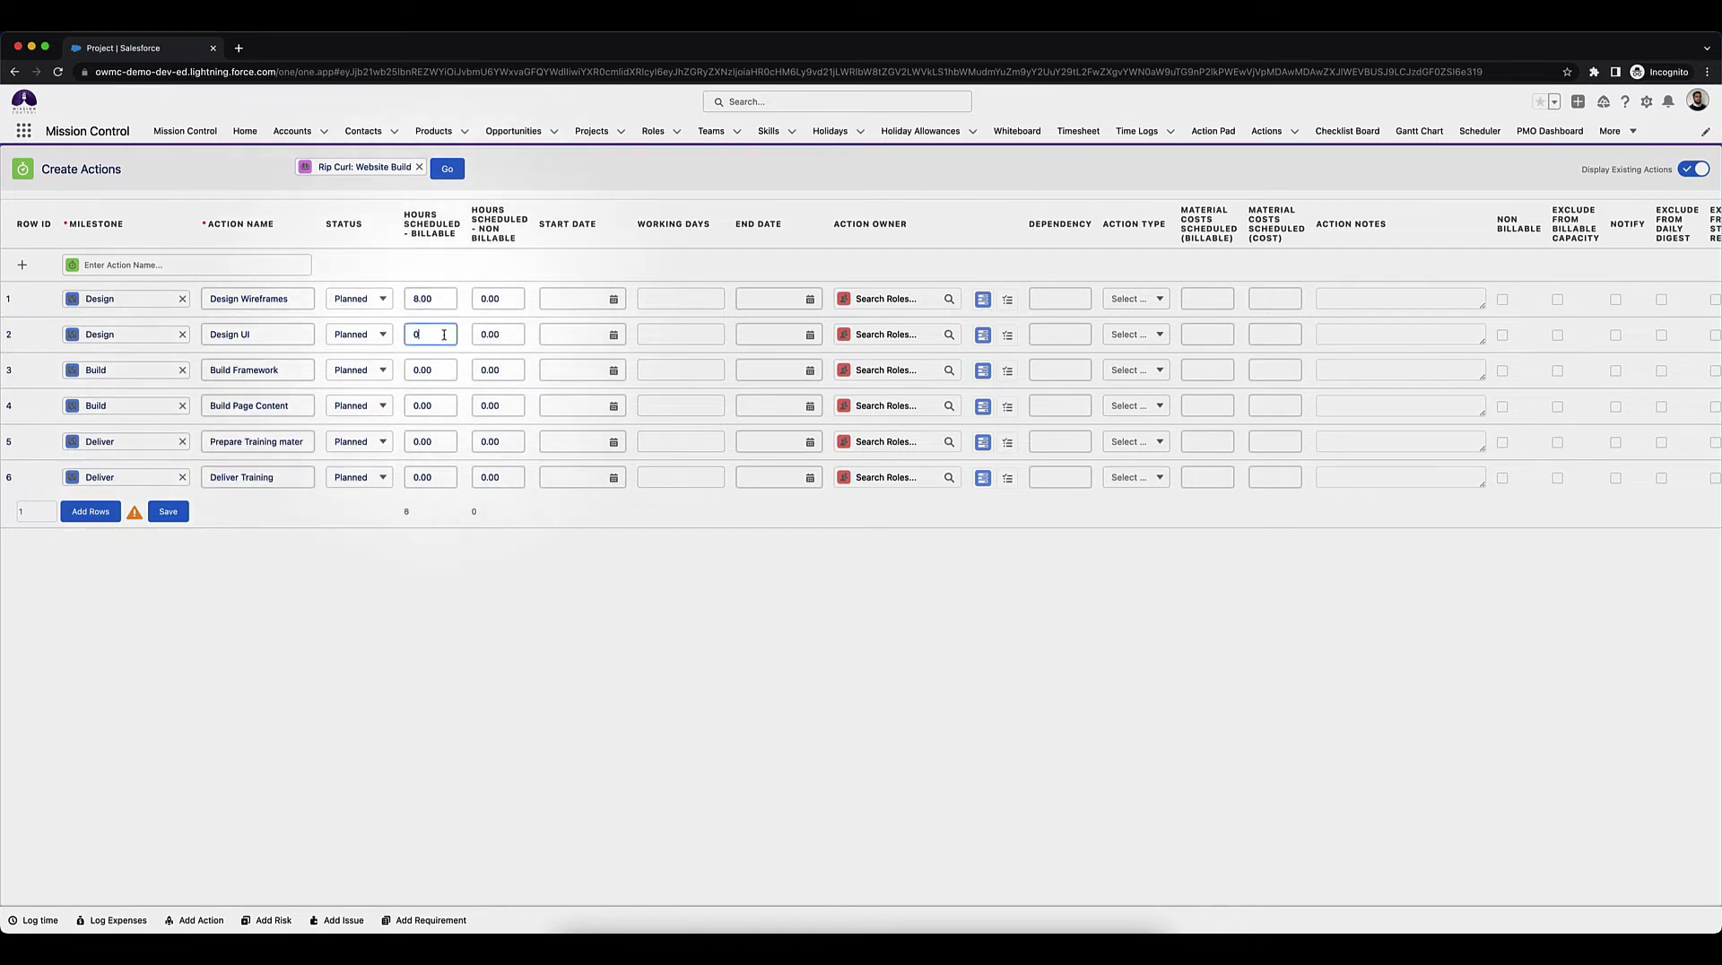
{"action": "type", "text": "6"}
{"action": "left_click", "coordinate": [423, 369]}
{"action": "type", "text": "8"}
{"action": "left_click", "coordinate": [442, 405]}
{"action": "type", "text": "8"}
{"action": "left_click", "coordinate": [449, 443]}
{"action": "type", "text": "4"}
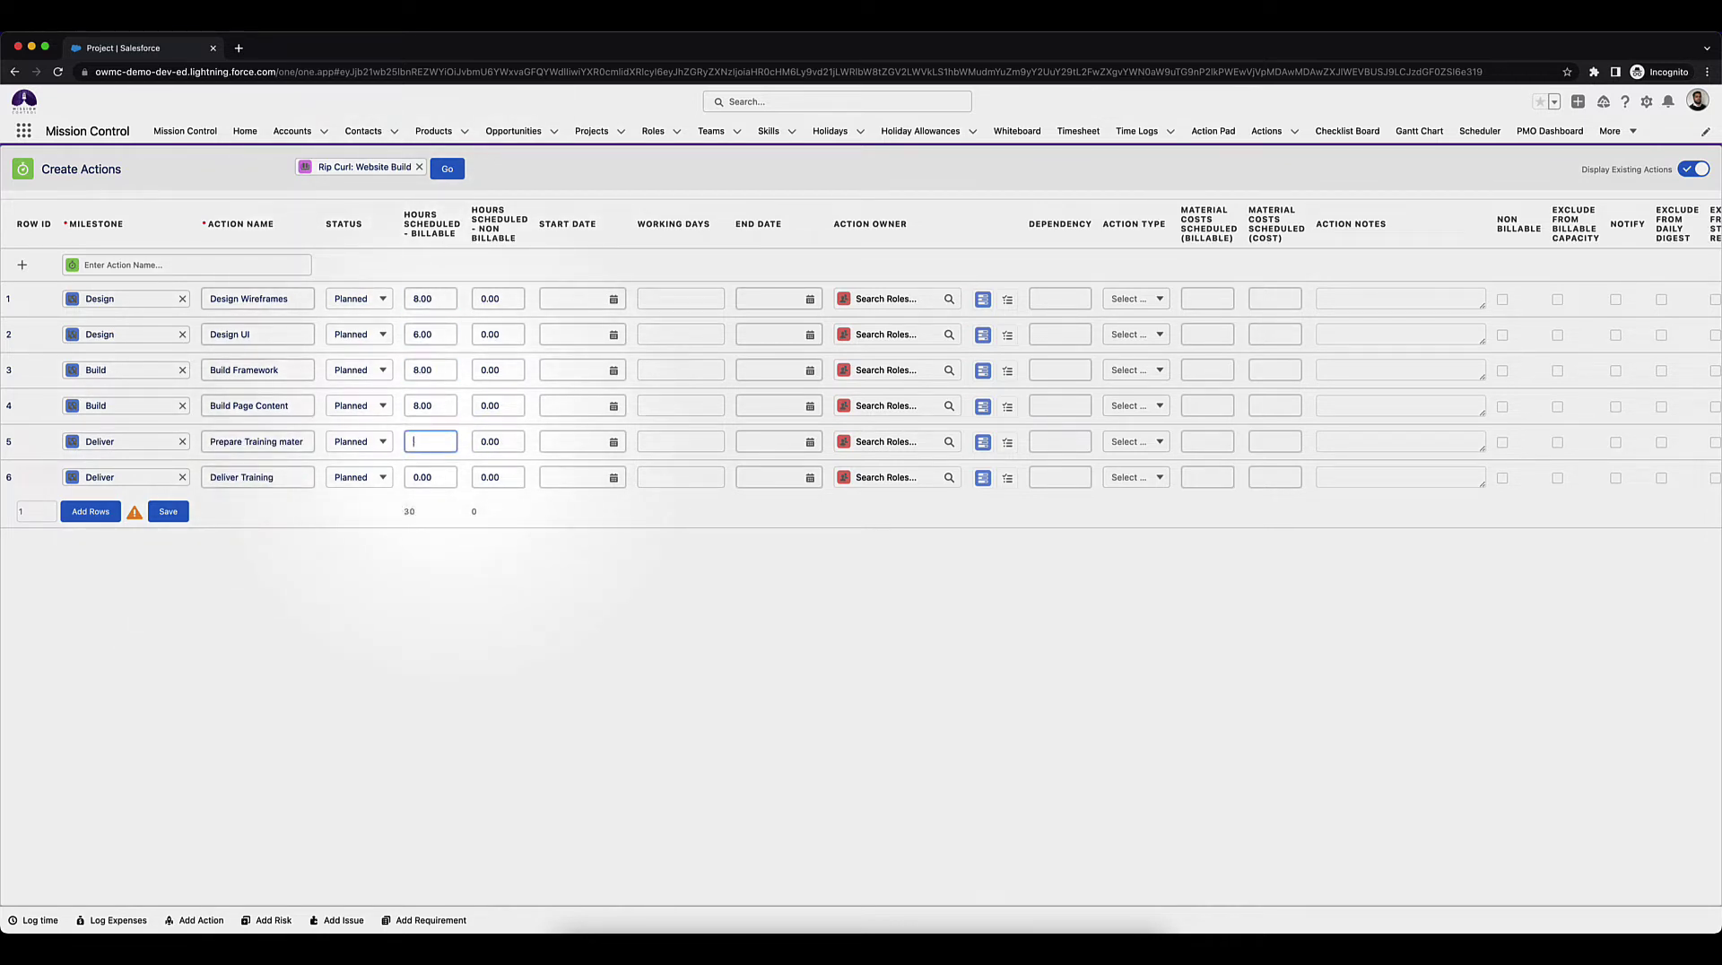
{"action": "left_click", "coordinate": [431, 478]}
{"action": "type", "text": "6"}
Set start dates 1, 7 and 14 Nov 2022 for the first three actions.
{"action": "left_click", "coordinate": [574, 299]}
{"action": "left_click", "coordinate": [697, 323]}
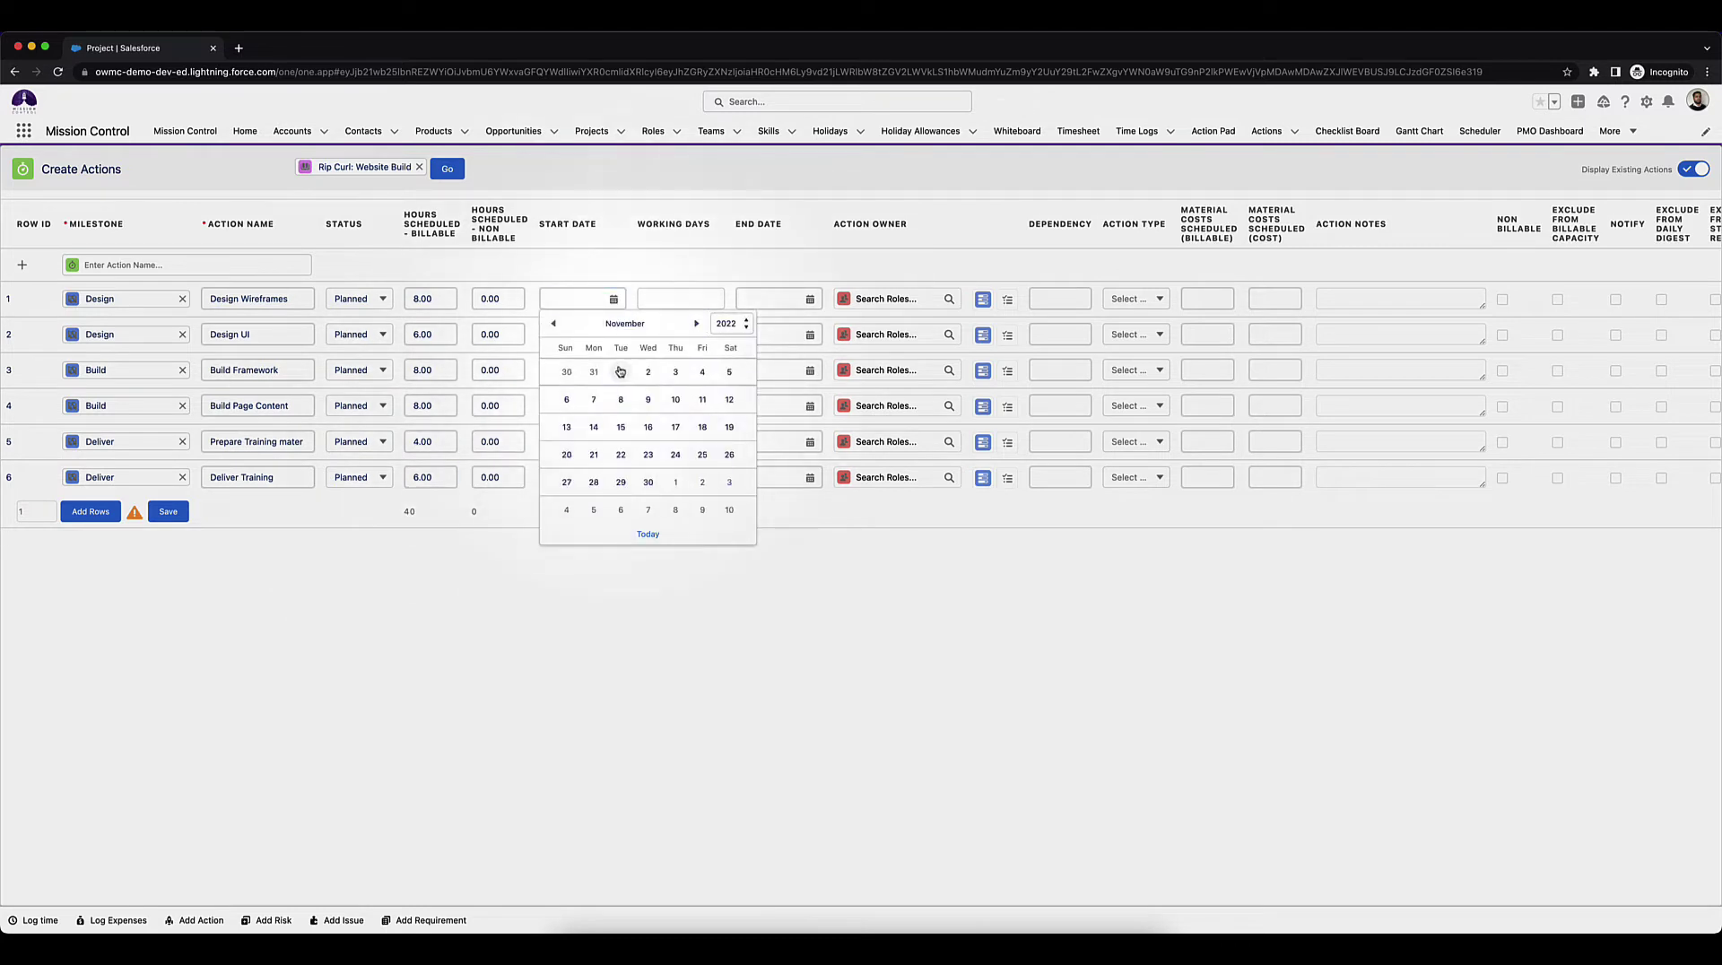
{"action": "left_click", "coordinate": [621, 371]}
{"action": "left_click", "coordinate": [574, 335]}
{"action": "left_click", "coordinate": [696, 359]}
{"action": "left_click", "coordinate": [594, 435]}
{"action": "left_click", "coordinate": [574, 369]}
{"action": "left_click", "coordinate": [688, 397]}
Set start dates 21, 24 and 28 Nov 2022 for the last three actions.
{"action": "left_click", "coordinate": [594, 499]}
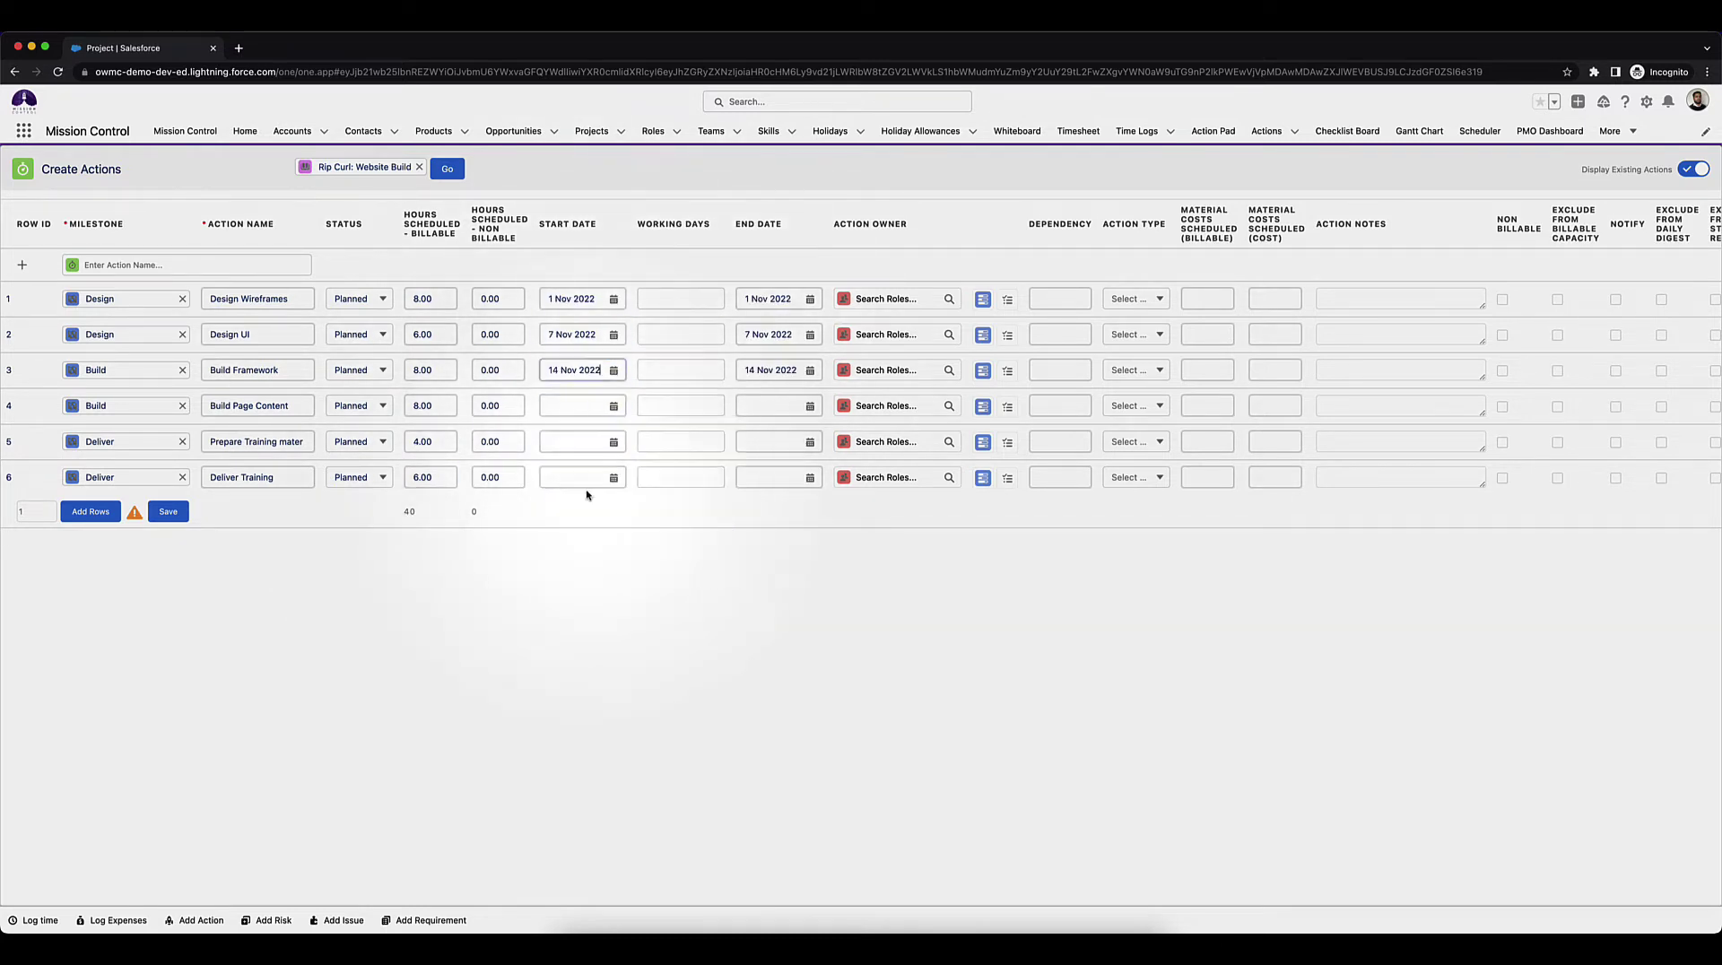
{"action": "left_click", "coordinate": [574, 405]}
{"action": "left_click", "coordinate": [696, 430]}
{"action": "left_click", "coordinate": [593, 563]}
{"action": "left_click", "coordinate": [574, 441]}
{"action": "left_click", "coordinate": [697, 466]}
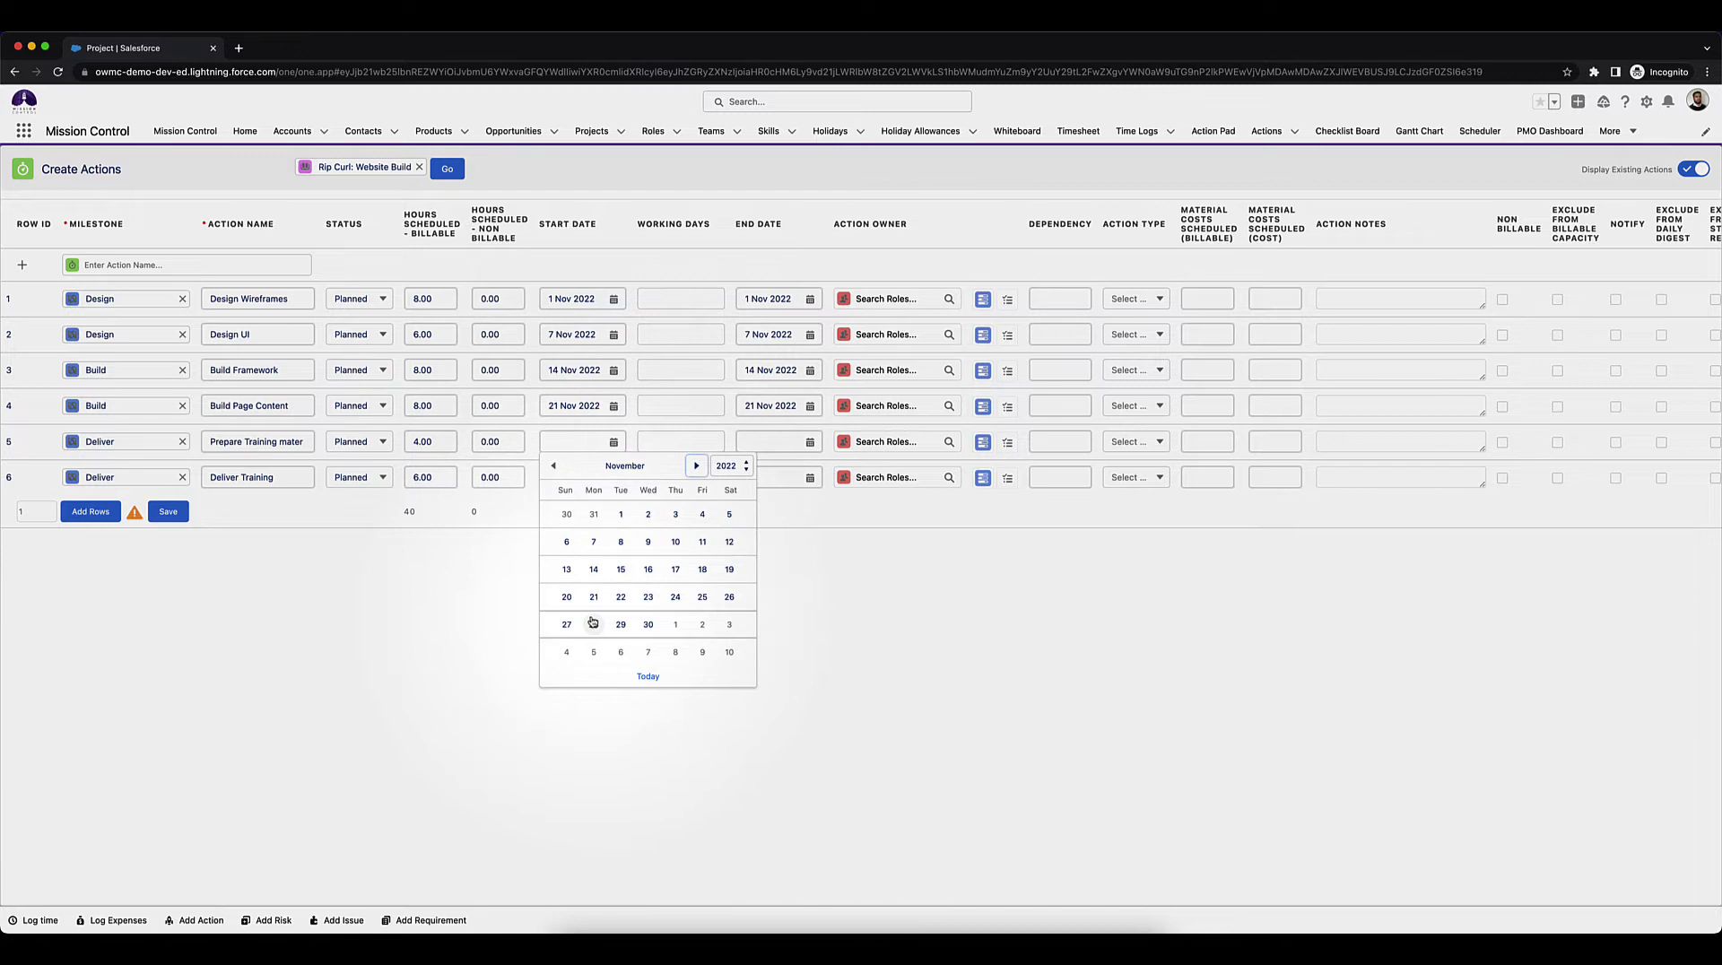
{"action": "left_click", "coordinate": [675, 597]}
{"action": "left_click", "coordinate": [574, 477]}
{"action": "left_click", "coordinate": [696, 501]}
{"action": "left_click", "coordinate": [594, 660]}
Assign owners: administrator for Design Wireframes, designer for Design UI, technical developer for Build Framework.
{"action": "left_click", "coordinate": [883, 299]}
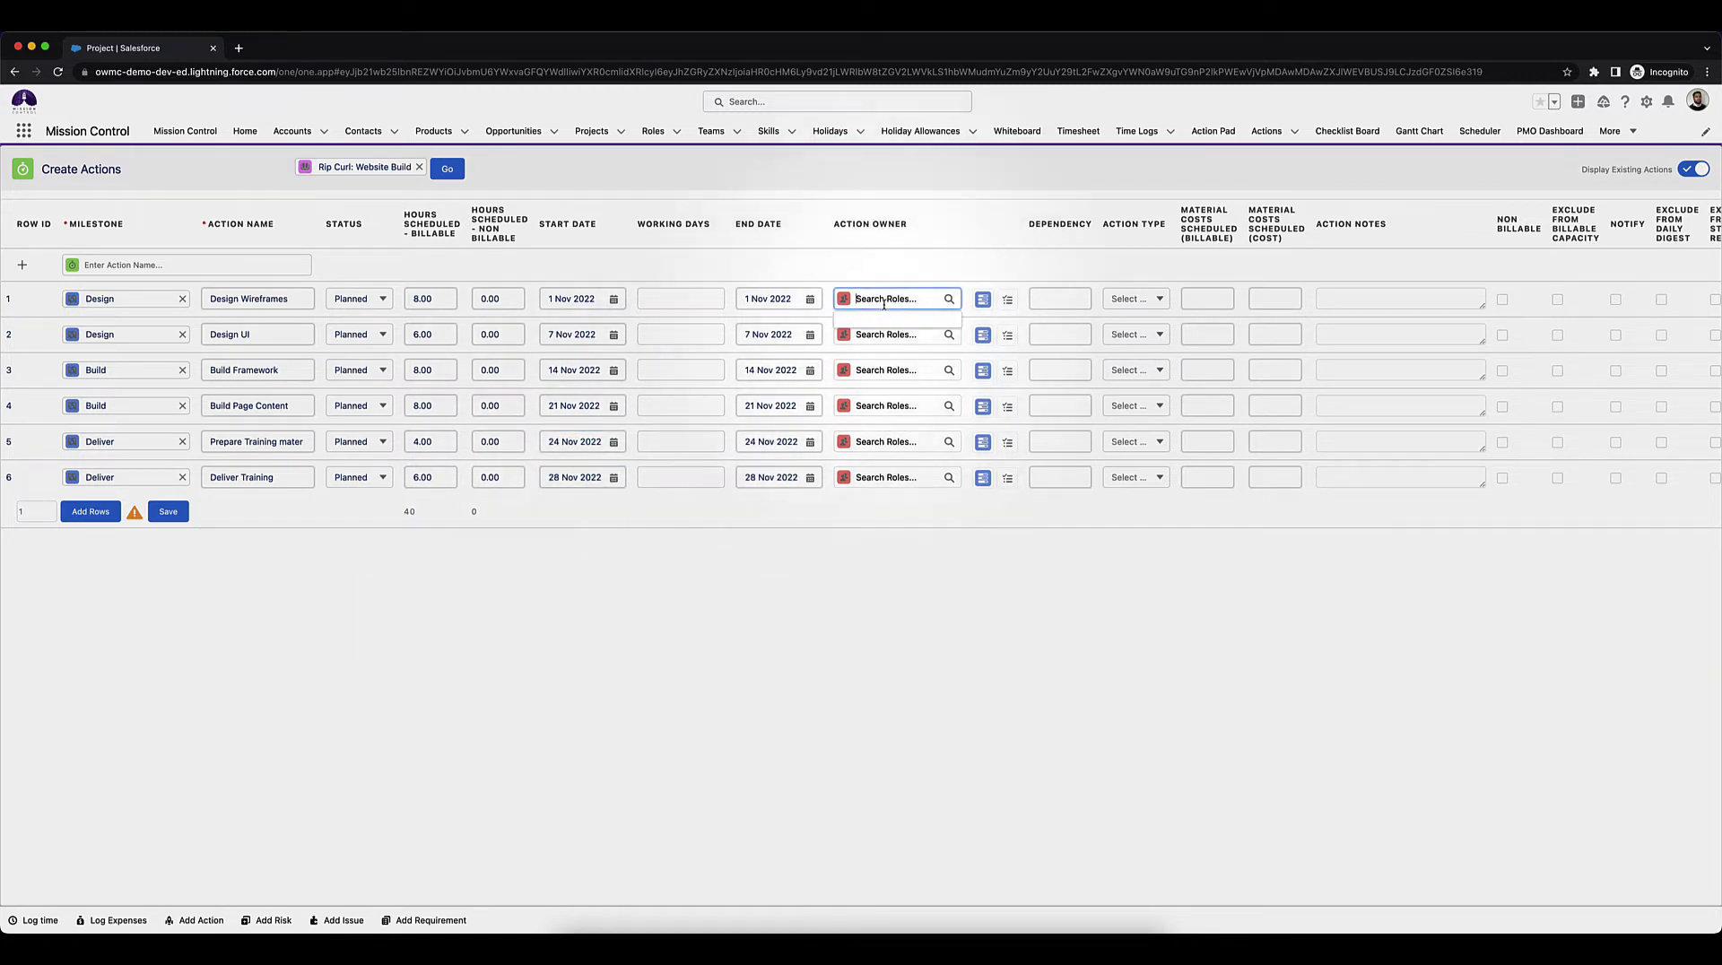
{"action": "type", "text": "Omer"}
{"action": "left_click", "coordinate": [887, 331]}
{"action": "left_click", "coordinate": [888, 335]}
{"action": "type", "text": "Mick"}
{"action": "left_click", "coordinate": [888, 367]}
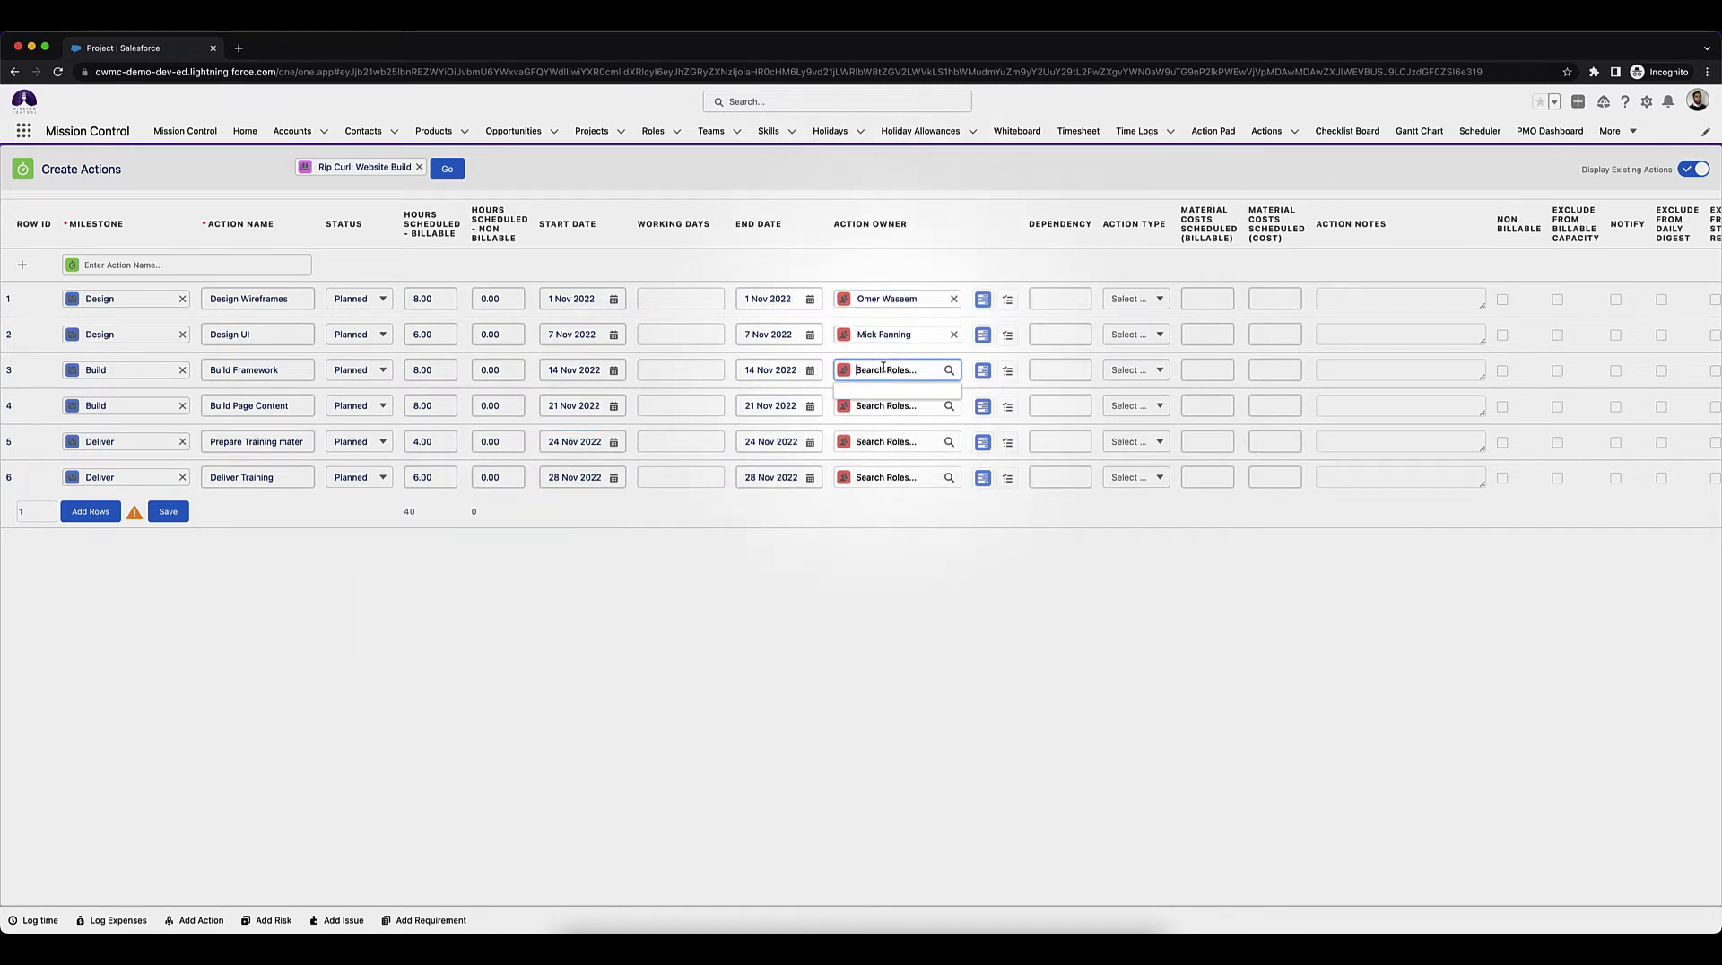
{"action": "left_click", "coordinate": [888, 370]}
{"action": "left_click", "coordinate": [890, 474]}
Make the technical developer owner of Build Page Content and the project manager owner of both training actions.
{"action": "left_click", "coordinate": [888, 406]}
{"action": "type", "text": "Chris"}
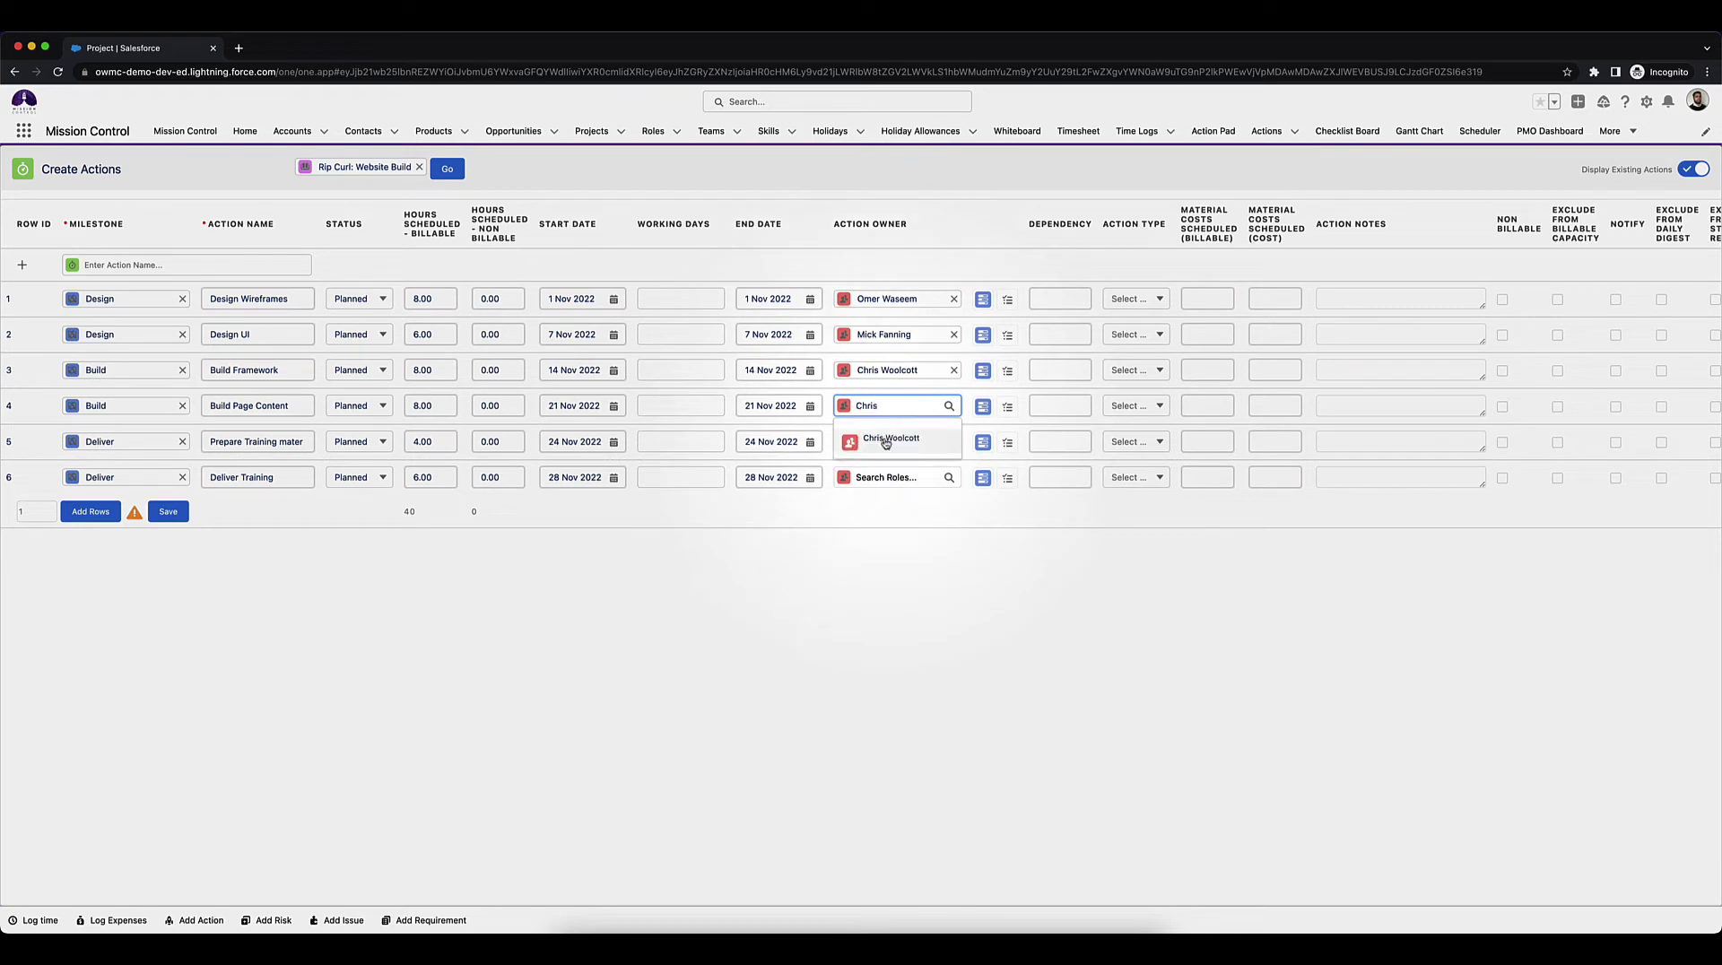
{"action": "left_click", "coordinate": [888, 434]}
{"action": "left_click", "coordinate": [888, 441]}
{"action": "type", "text": "Colin"}
{"action": "left_click", "coordinate": [888, 470]}
{"action": "left_click", "coordinate": [882, 475]}
{"action": "type", "text": "Colin"}
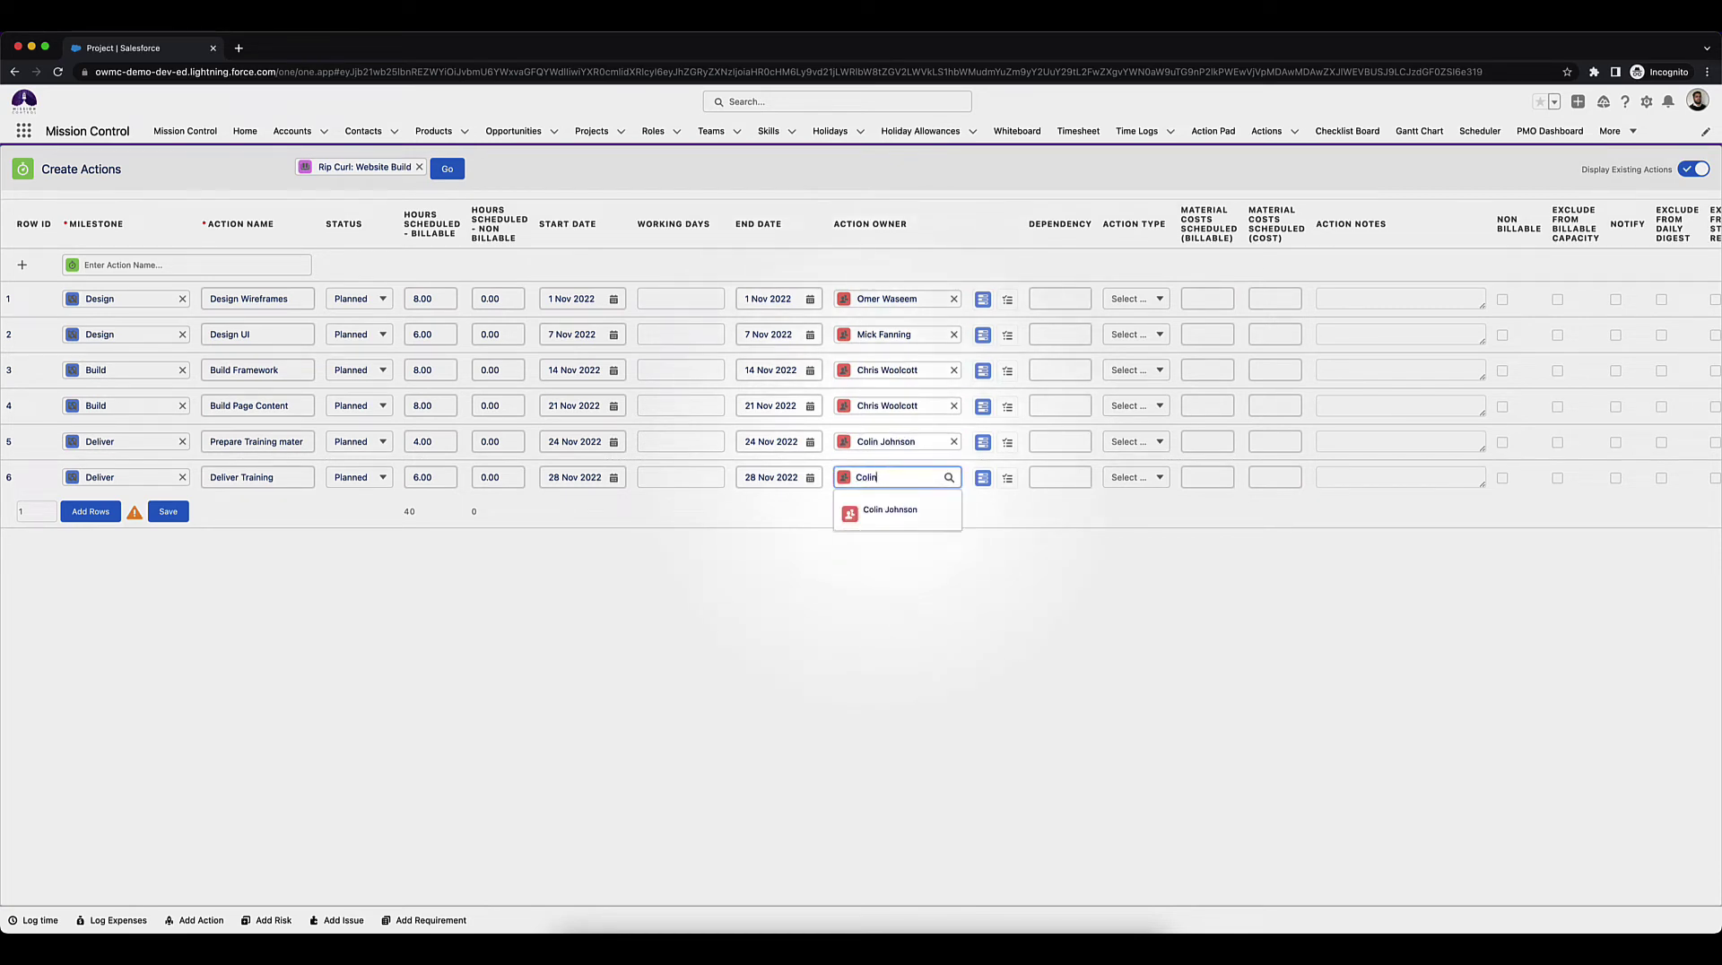
{"action": "left_click", "coordinate": [888, 507]}
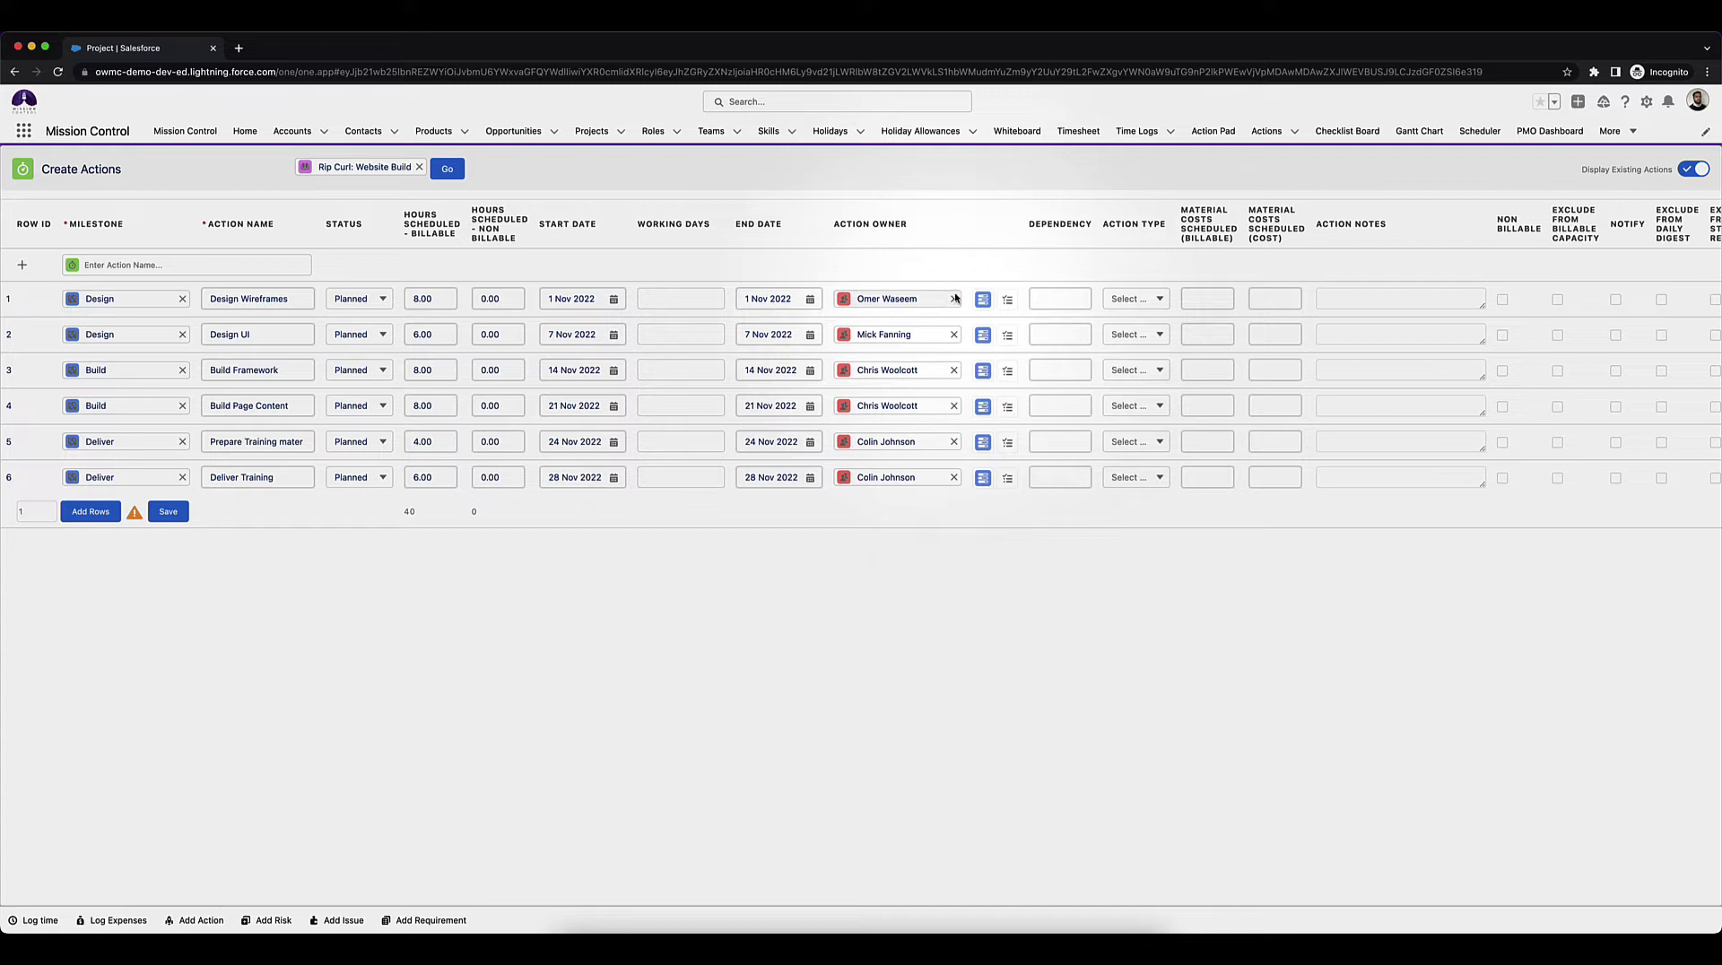
Open Design Wireframes' resource assignment, keep the administrator as owner, and search available resources.
{"action": "left_click", "coordinate": [982, 301]}
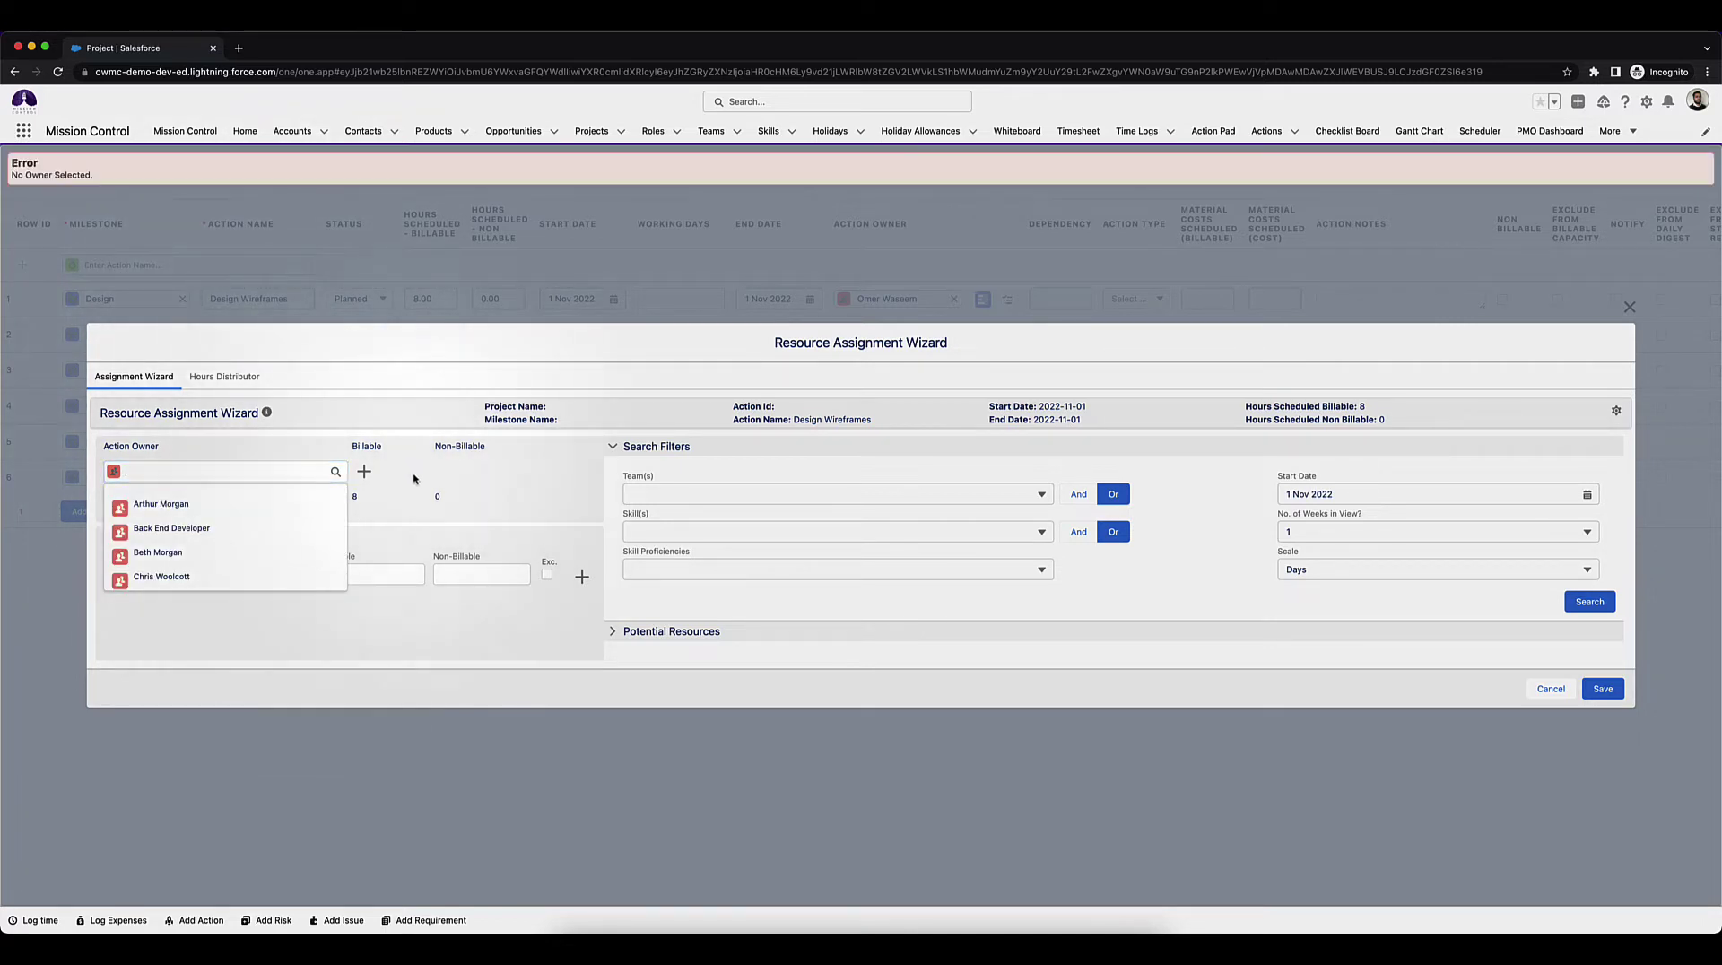
{"action": "left_click", "coordinate": [246, 575]}
{"action": "left_click", "coordinate": [247, 575]}
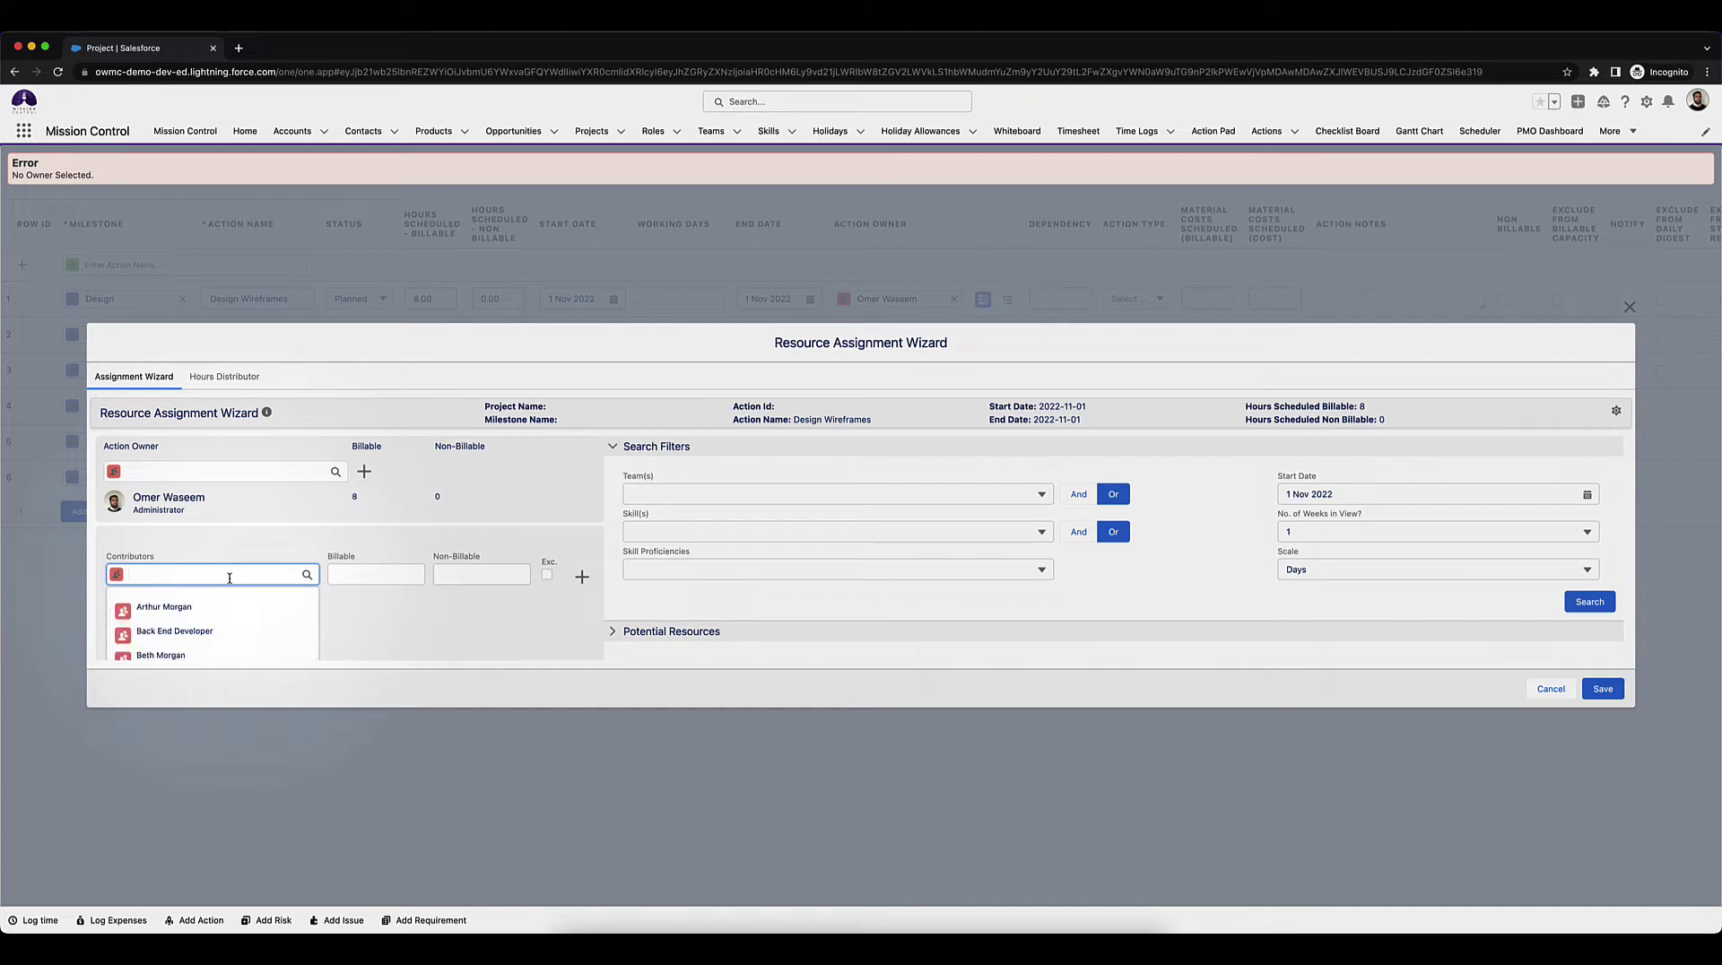
{"action": "left_click", "coordinate": [1579, 602]}
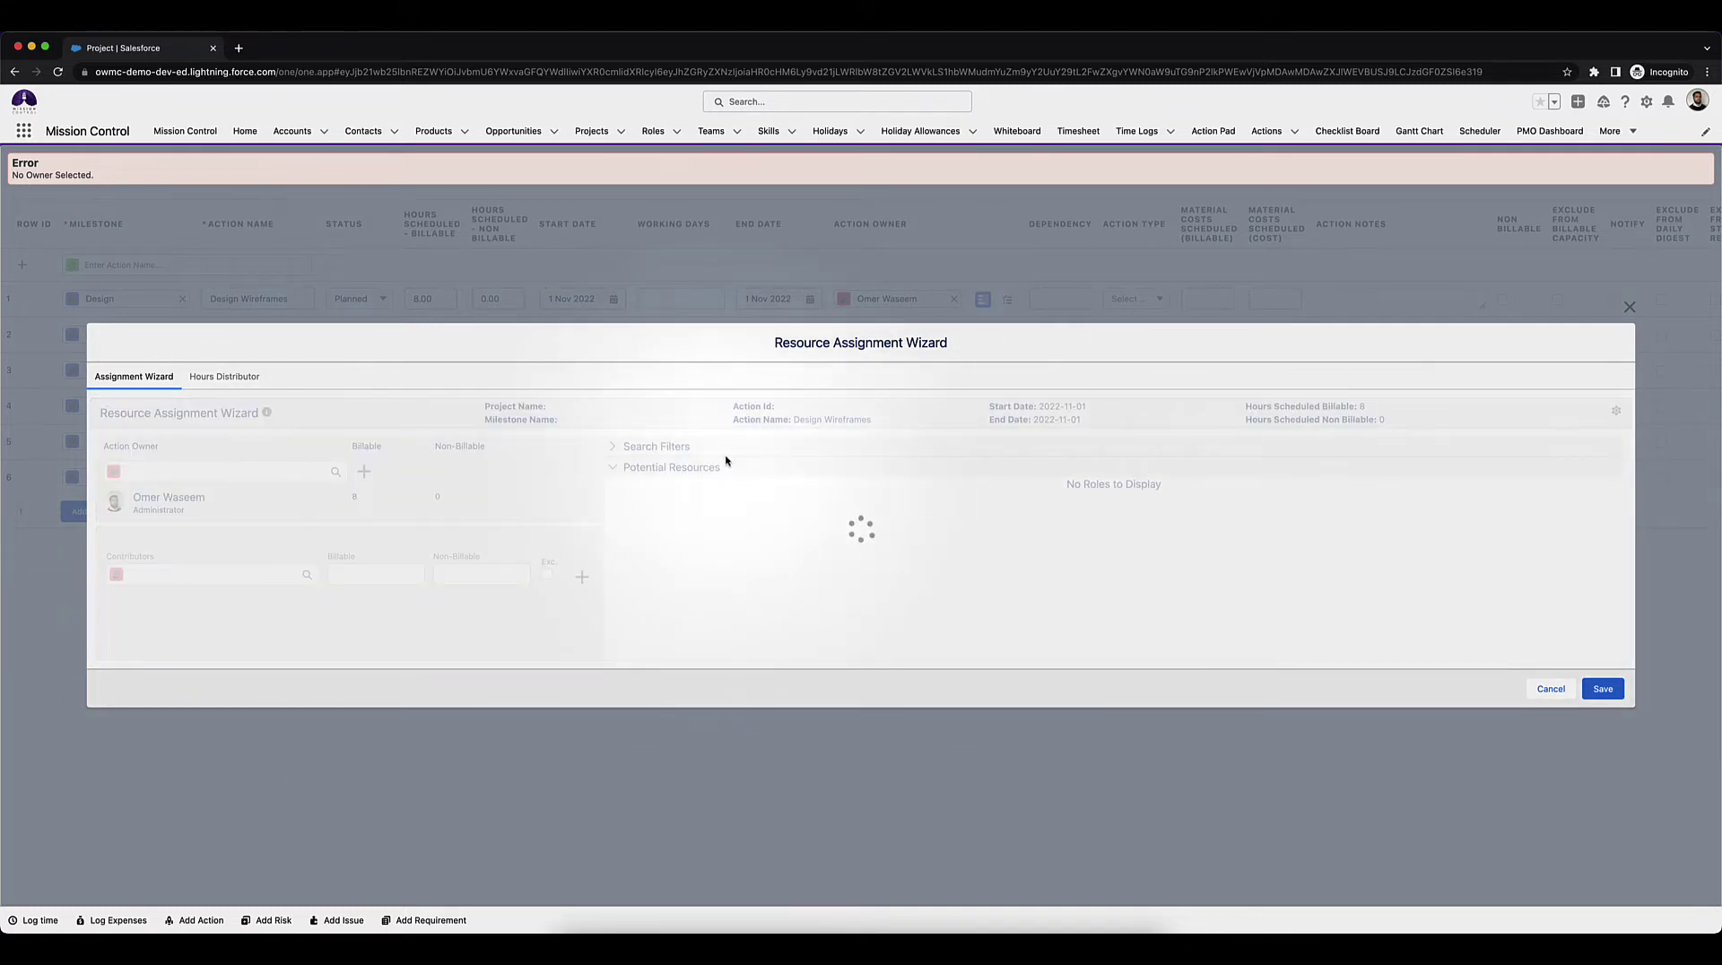
{"action": "scroll", "coordinate": [677, 581], "scroll_direction": "down", "scroll_amount": 5}
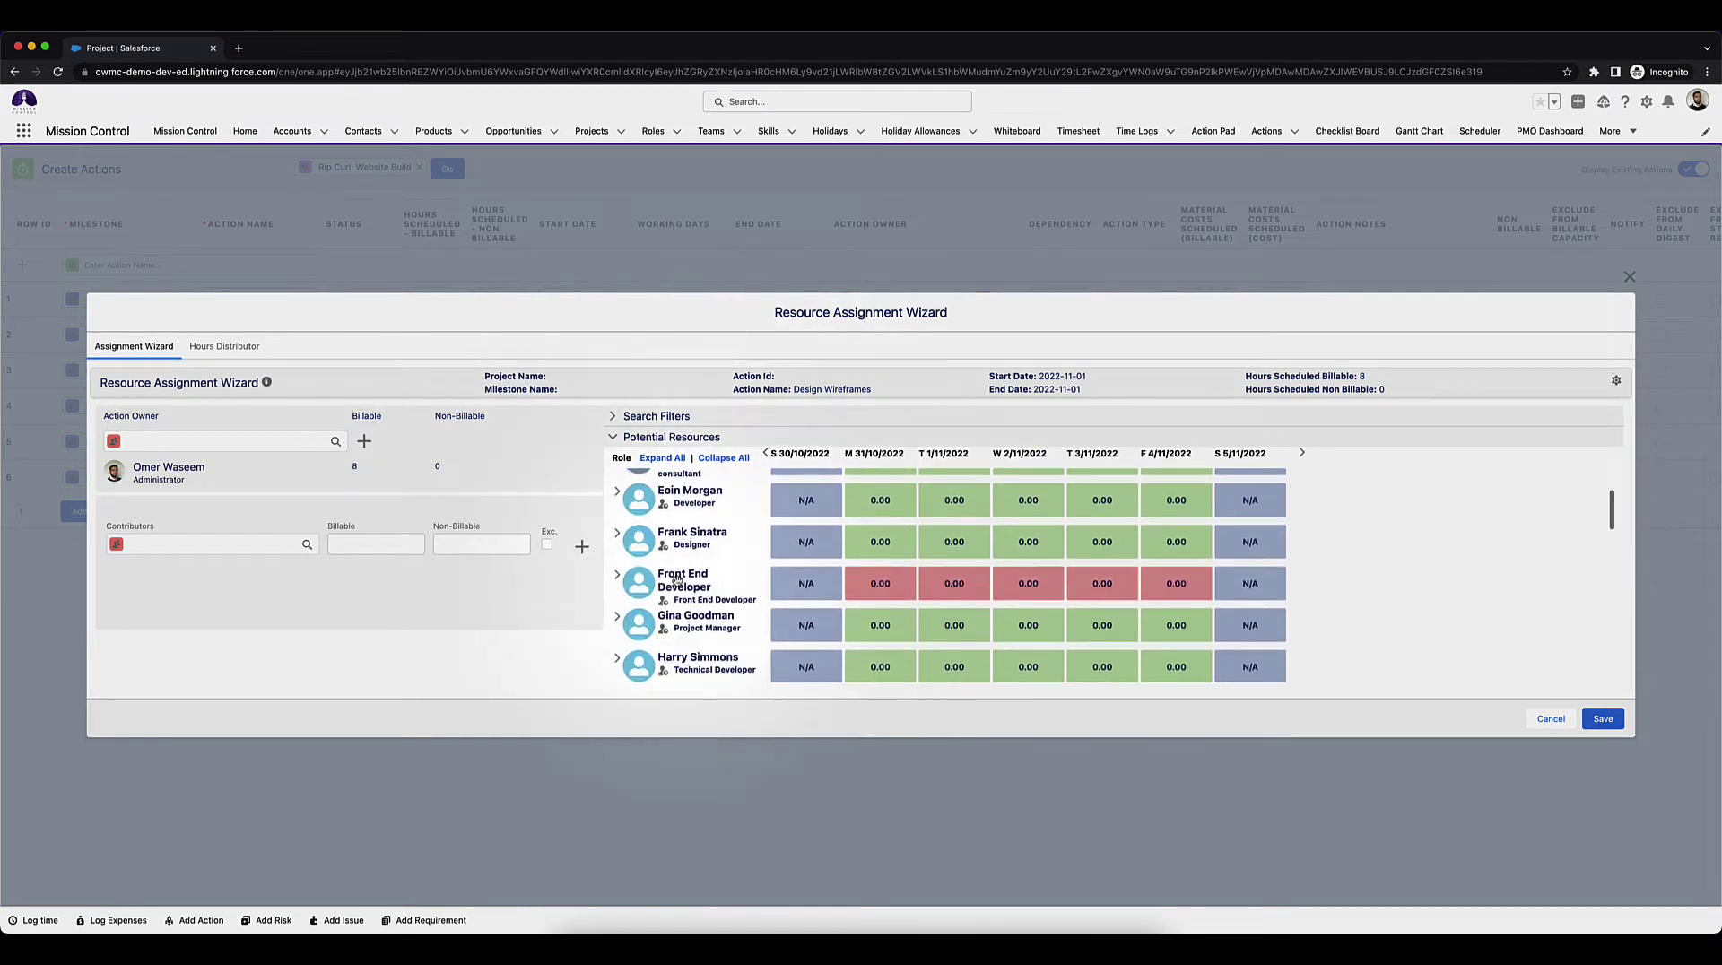
{"action": "scroll", "coordinate": [678, 574], "scroll_direction": "up", "scroll_amount": 3}
{"action": "left_click", "coordinate": [632, 416]}
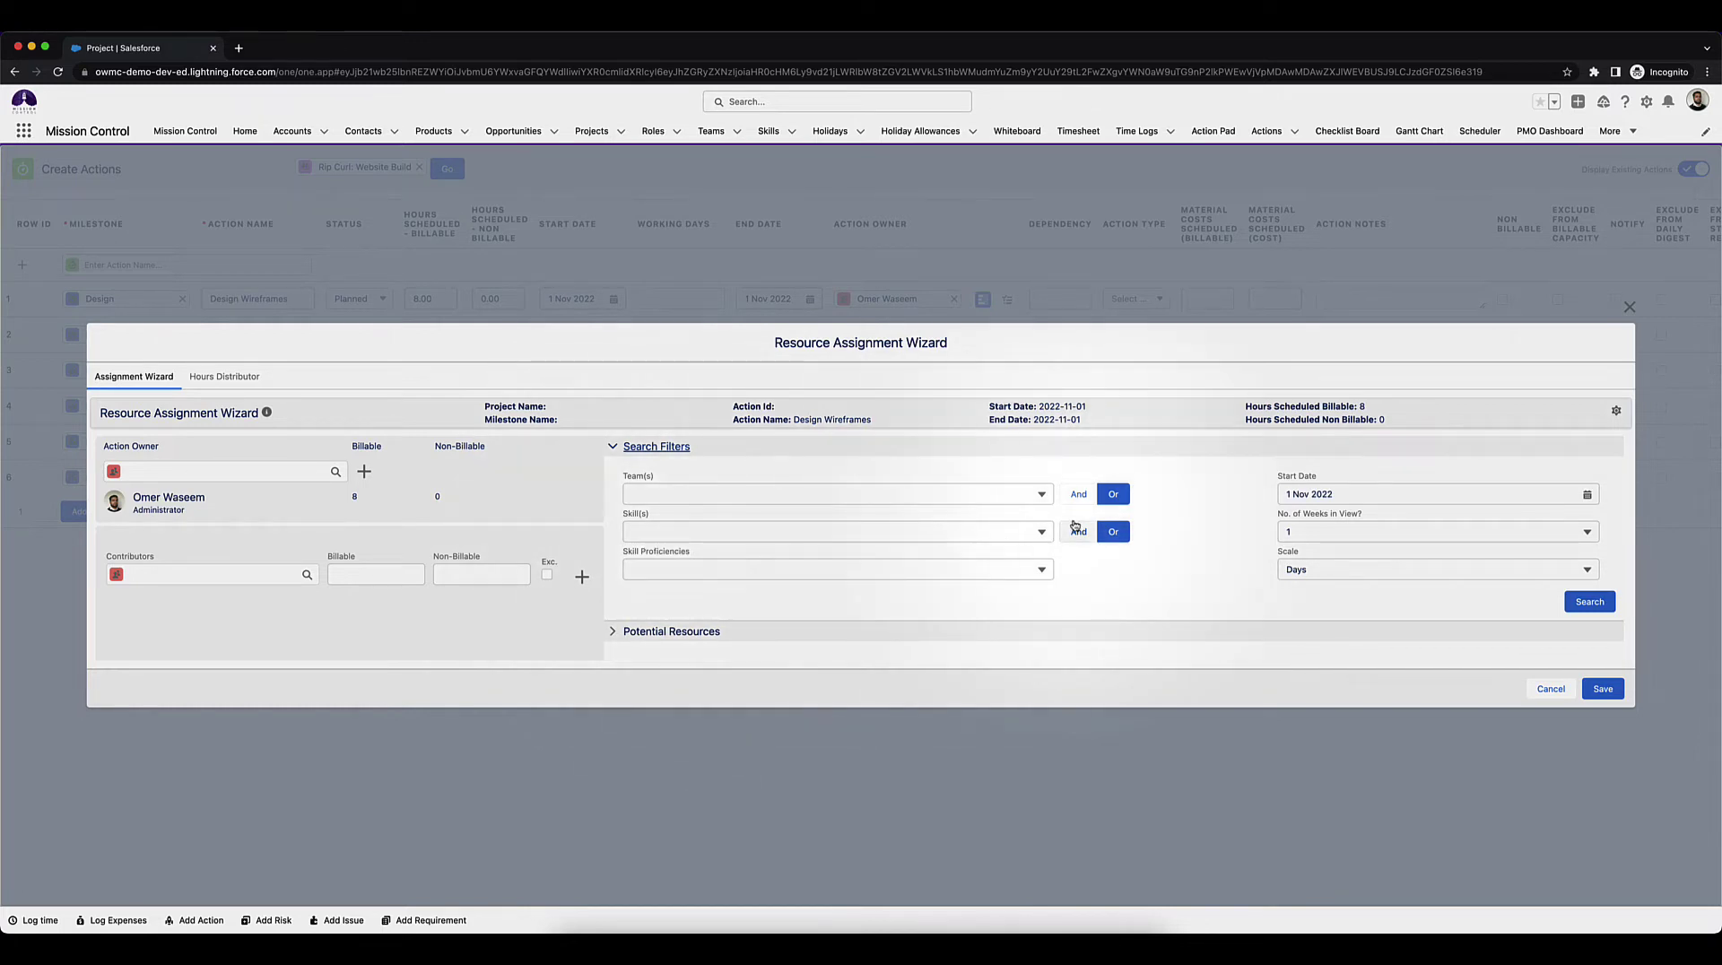
{"action": "left_click", "coordinate": [1590, 603]}
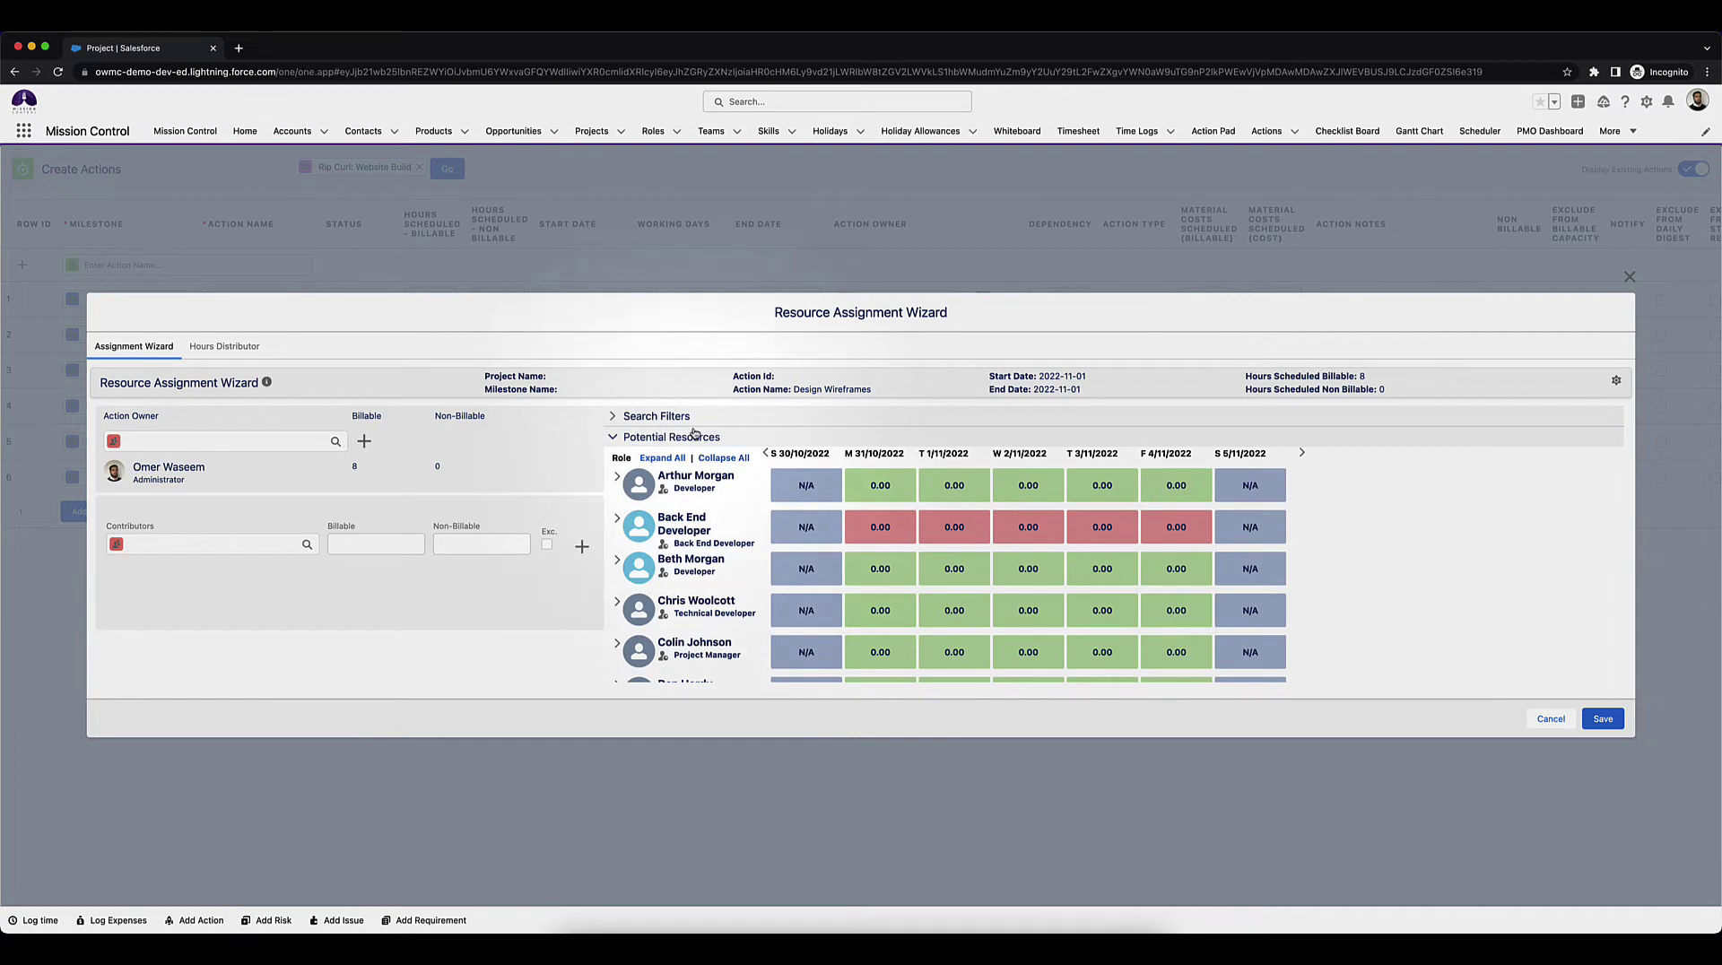
{"action": "scroll", "coordinate": [738, 555], "scroll_direction": "down", "scroll_amount": 10}
{"action": "scroll", "coordinate": [738, 554], "scroll_direction": "down", "scroll_amount": 5}
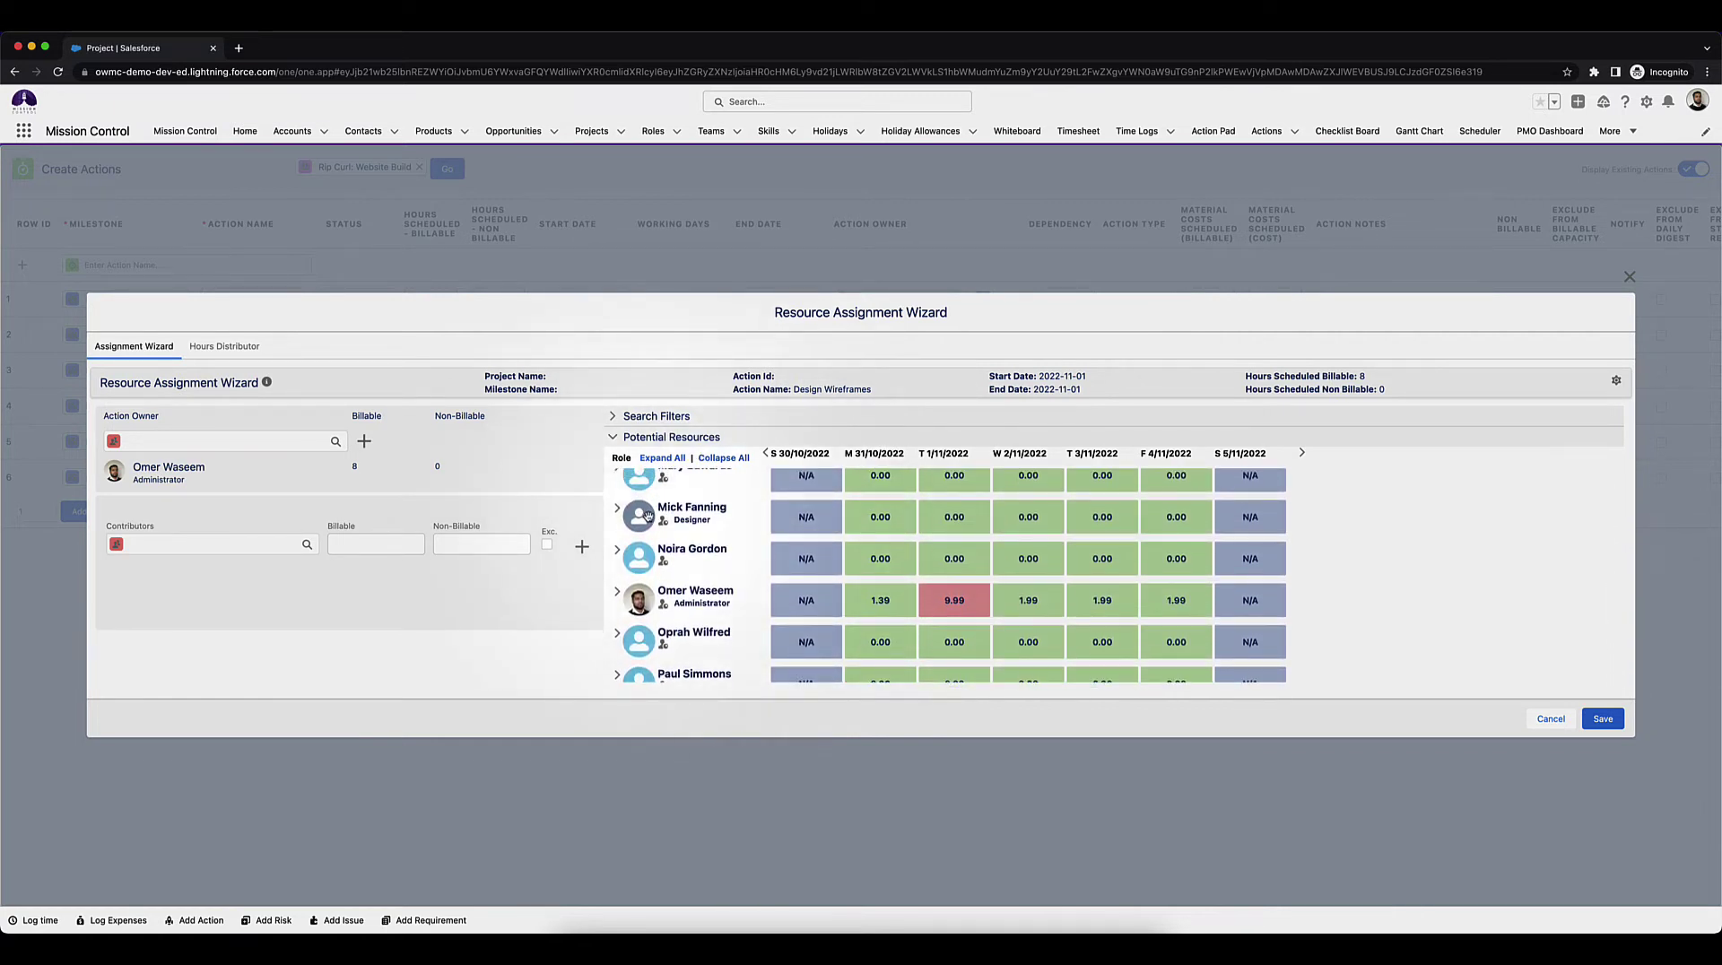
Add the designer as a Design Wireframes contributor with 4 billable hours.
{"action": "left_click_drag", "start_coordinate": [649, 520], "coordinate": [251, 568]}
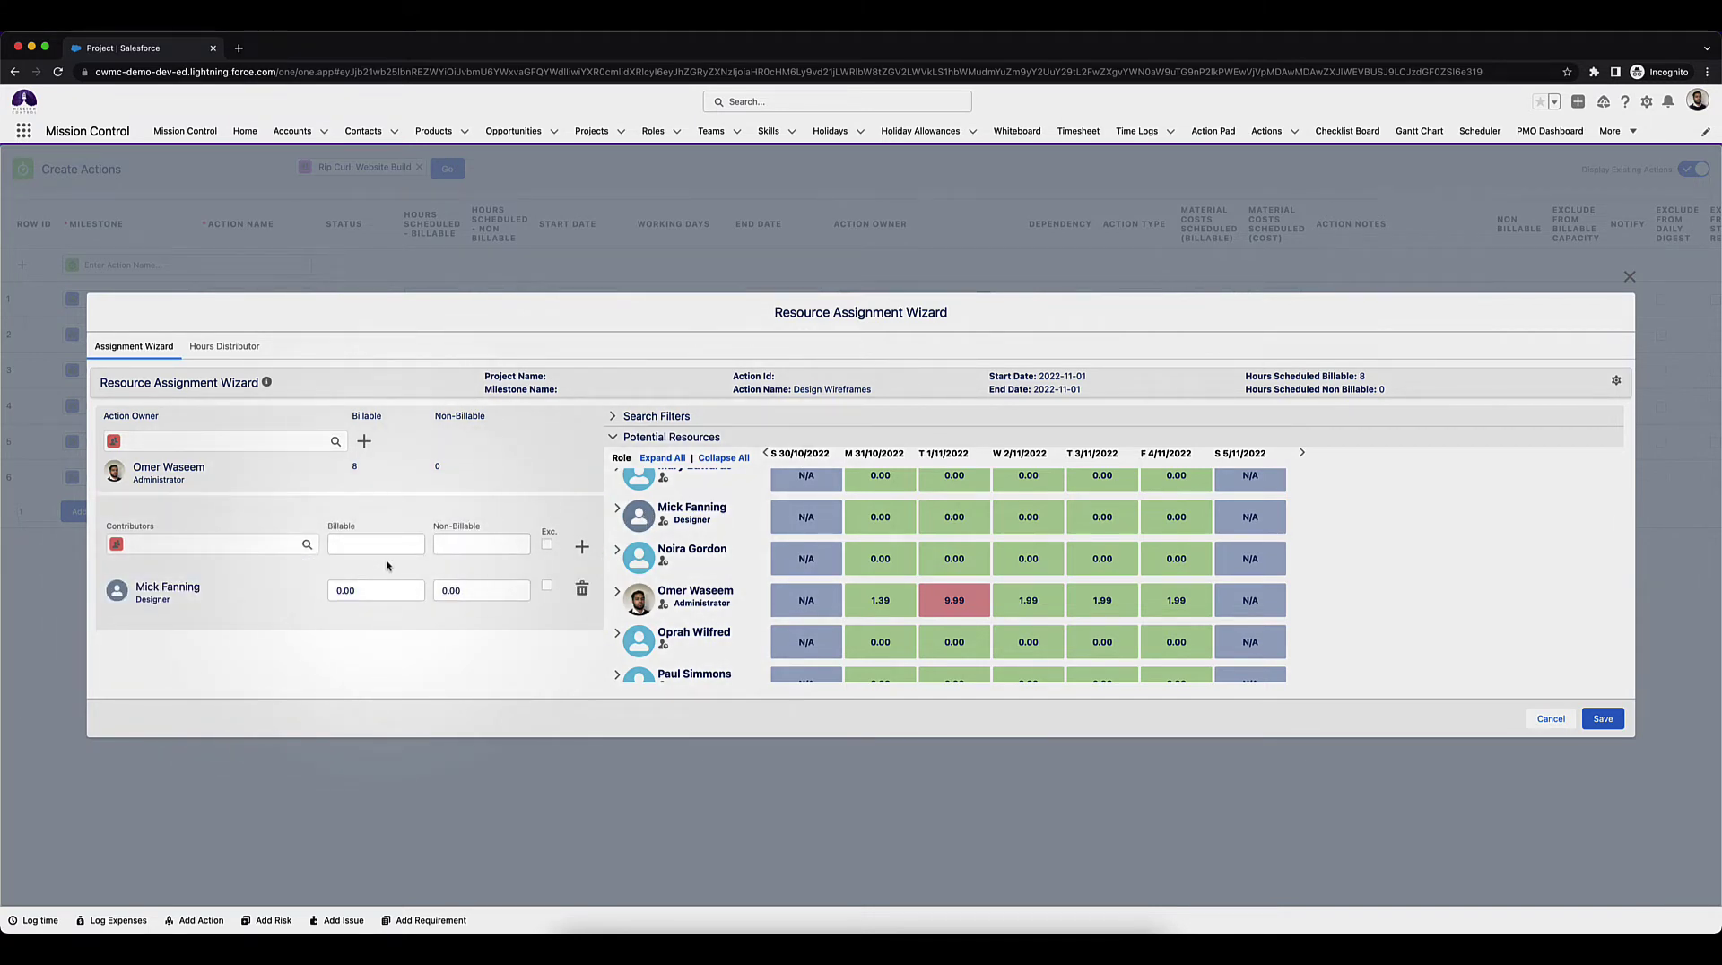
{"action": "left_click", "coordinate": [369, 594]}
{"action": "type", "text": "4"}
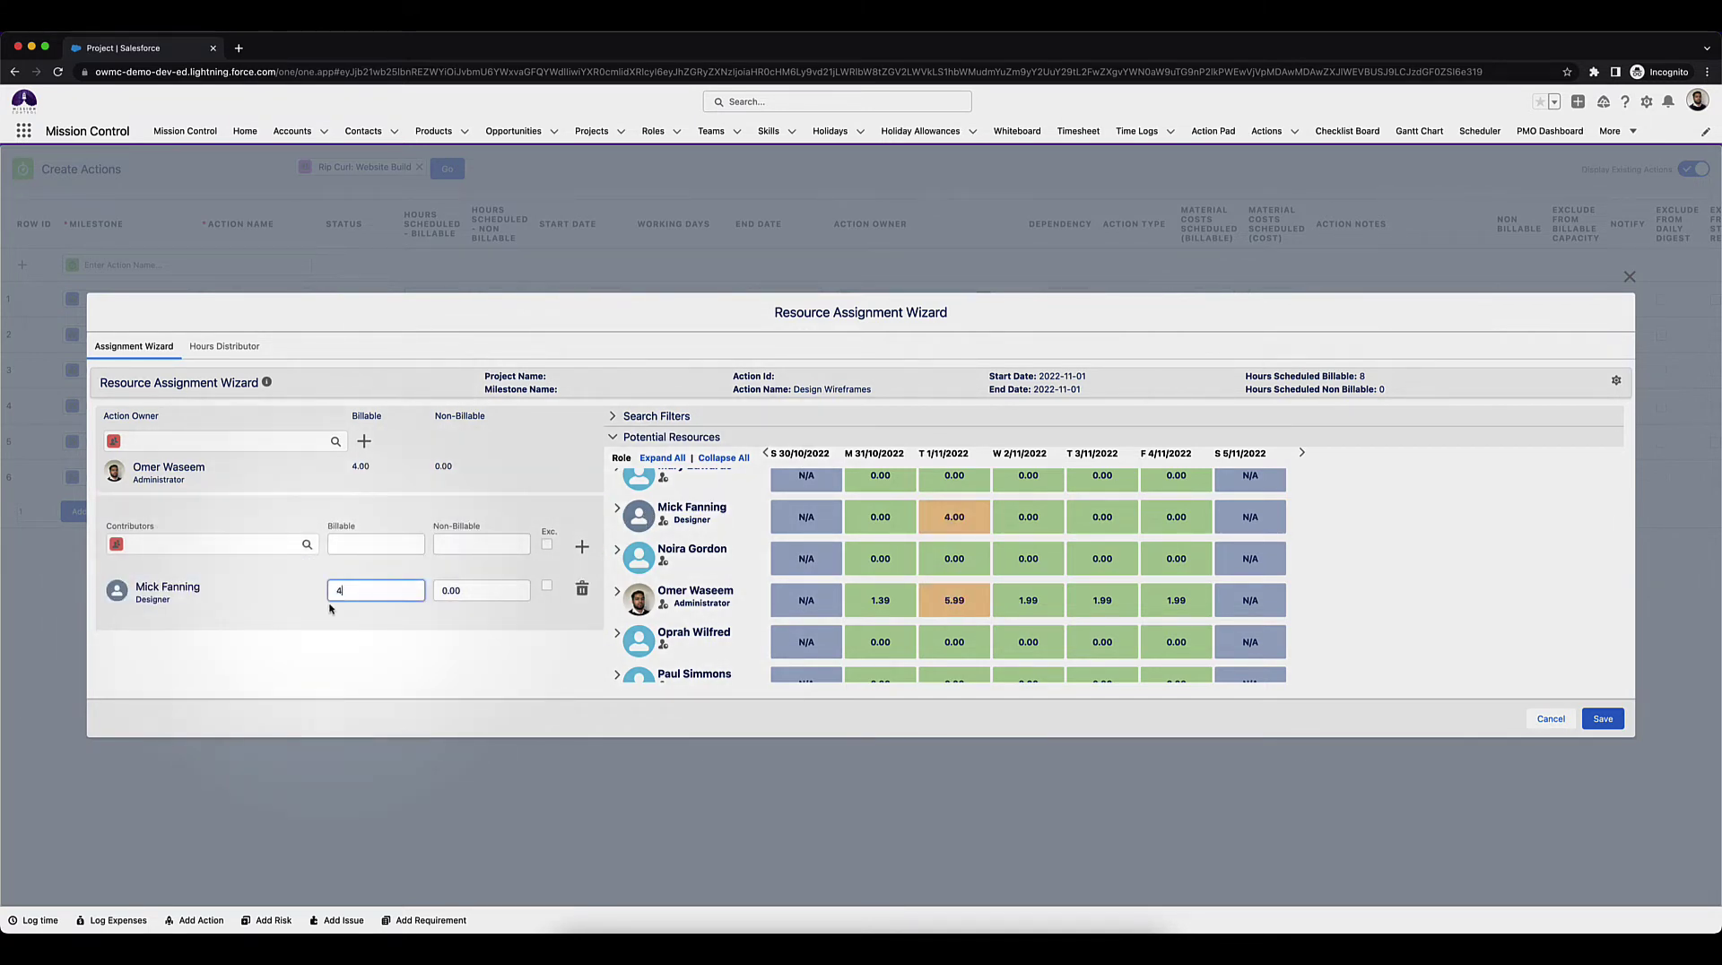
{"action": "left_click", "coordinate": [454, 646]}
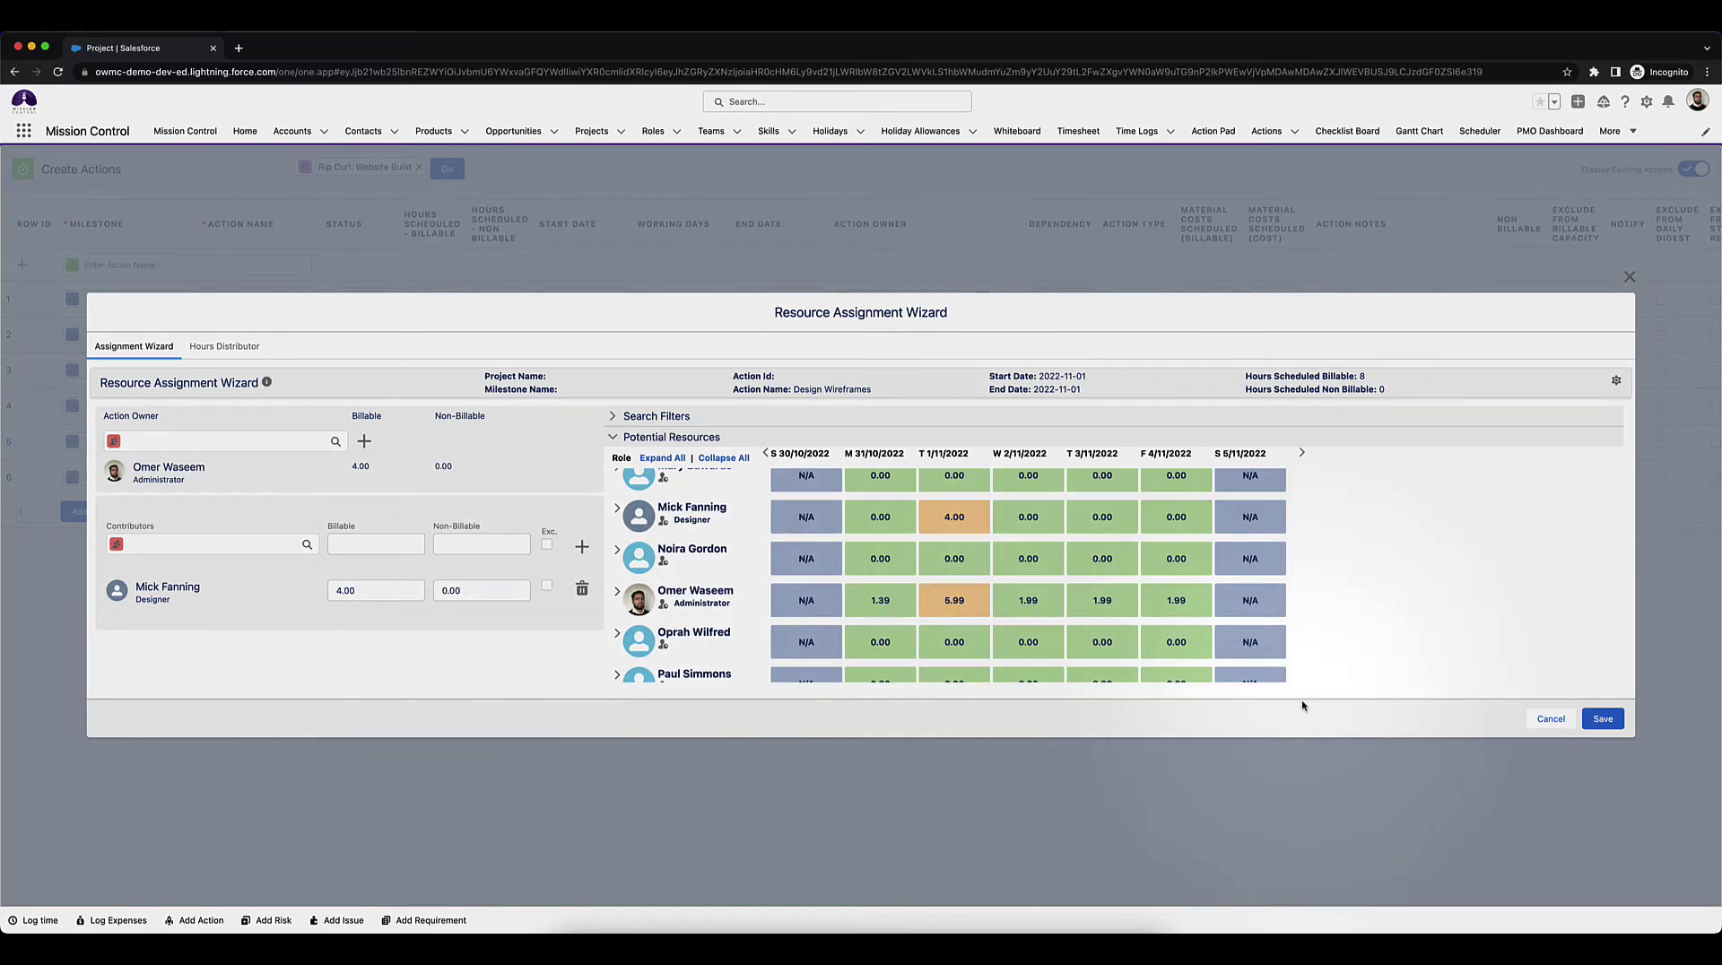
Save the resource assignment and add checklist item 'User Flow' owned by the designer.
{"action": "left_click", "coordinate": [1602, 720]}
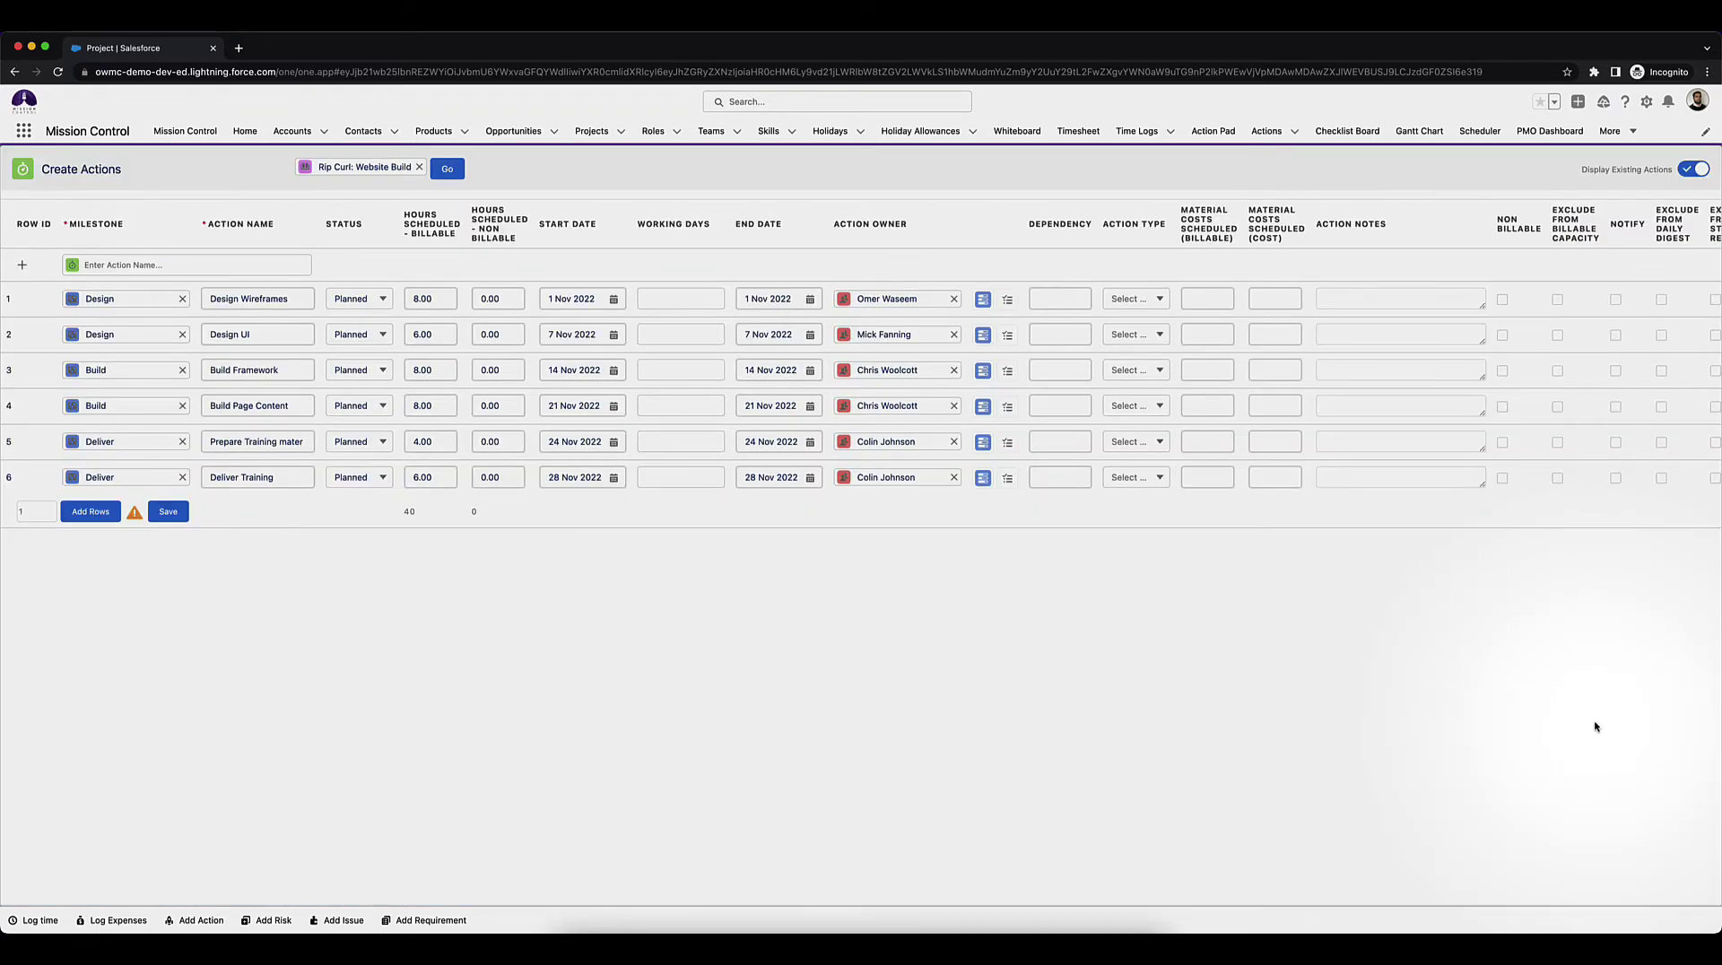
{"action": "left_click", "coordinate": [1009, 304]}
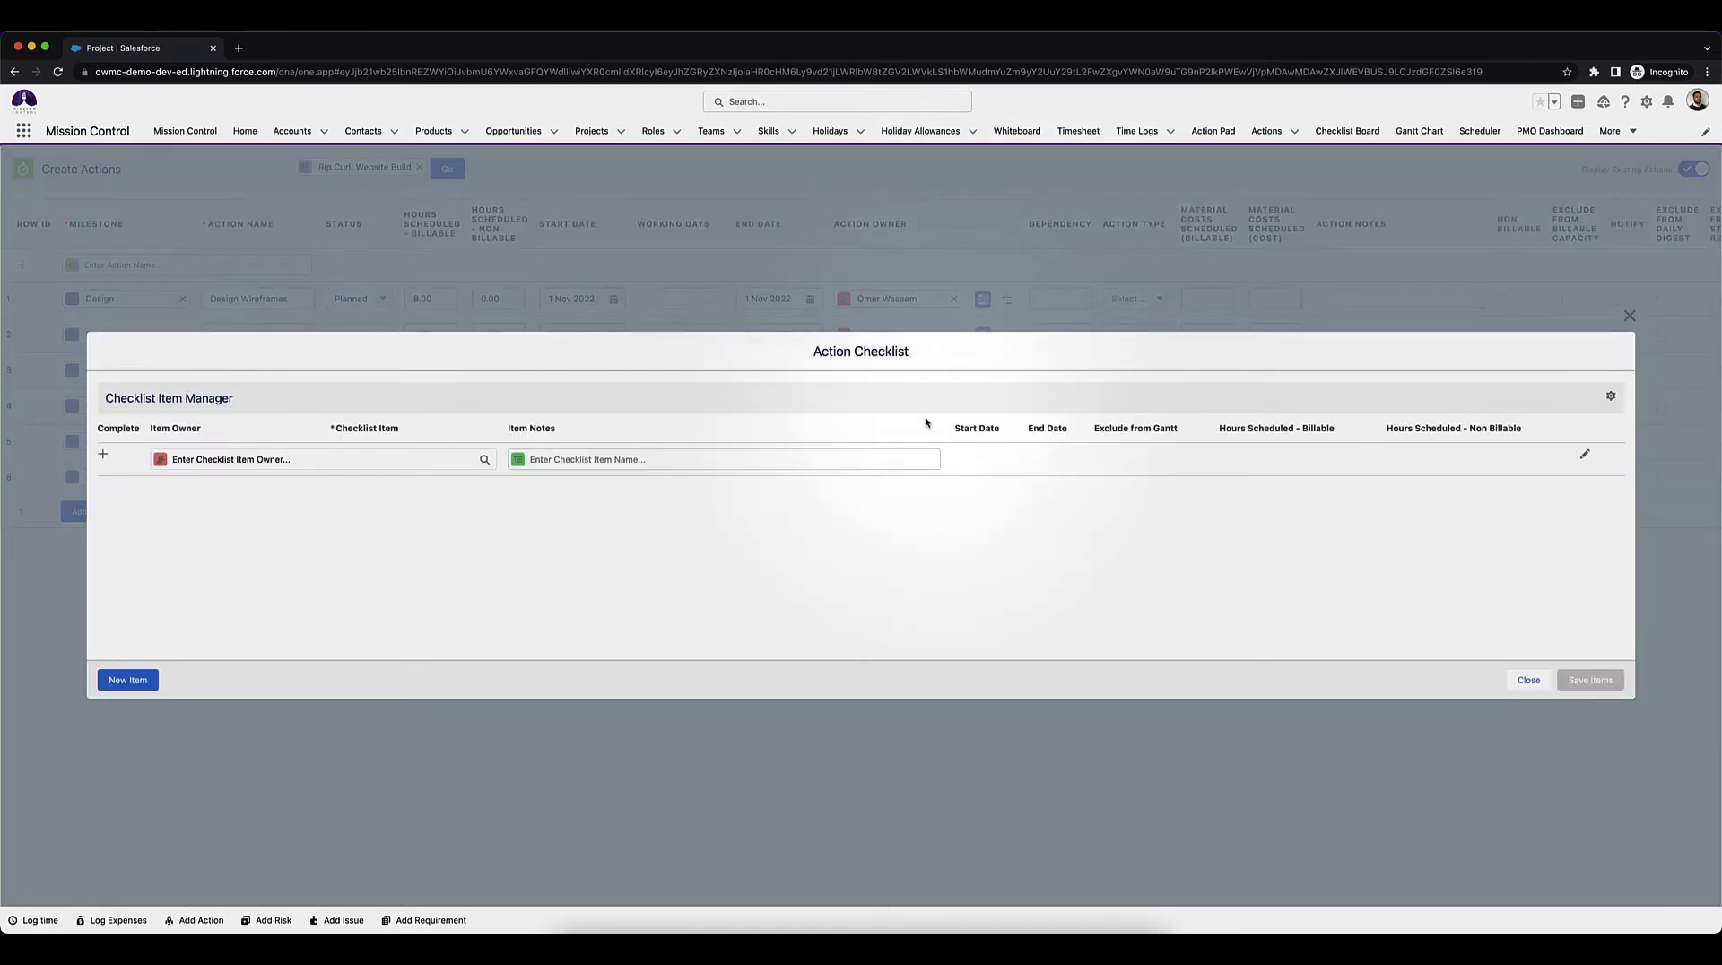
{"action": "left_click", "coordinate": [456, 454]}
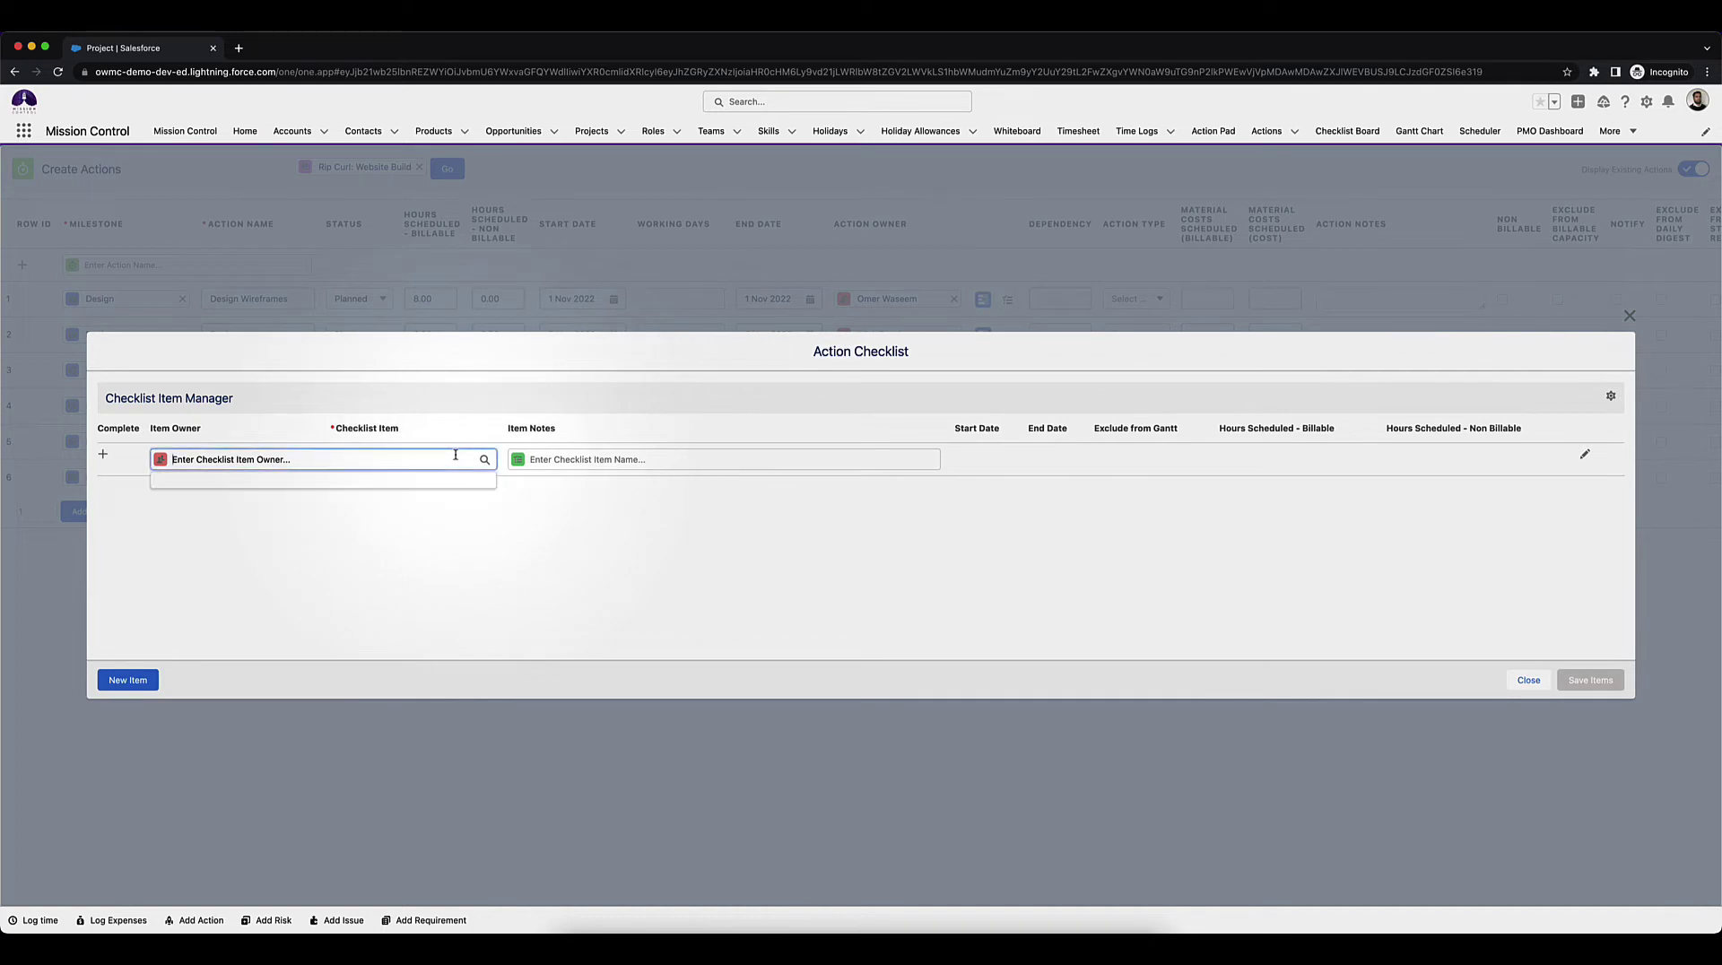
{"action": "type", "text": "Mick"}
{"action": "key", "text": "Return"}
{"action": "left_click", "coordinate": [576, 454]}
{"action": "type", "text": "User Flow"}
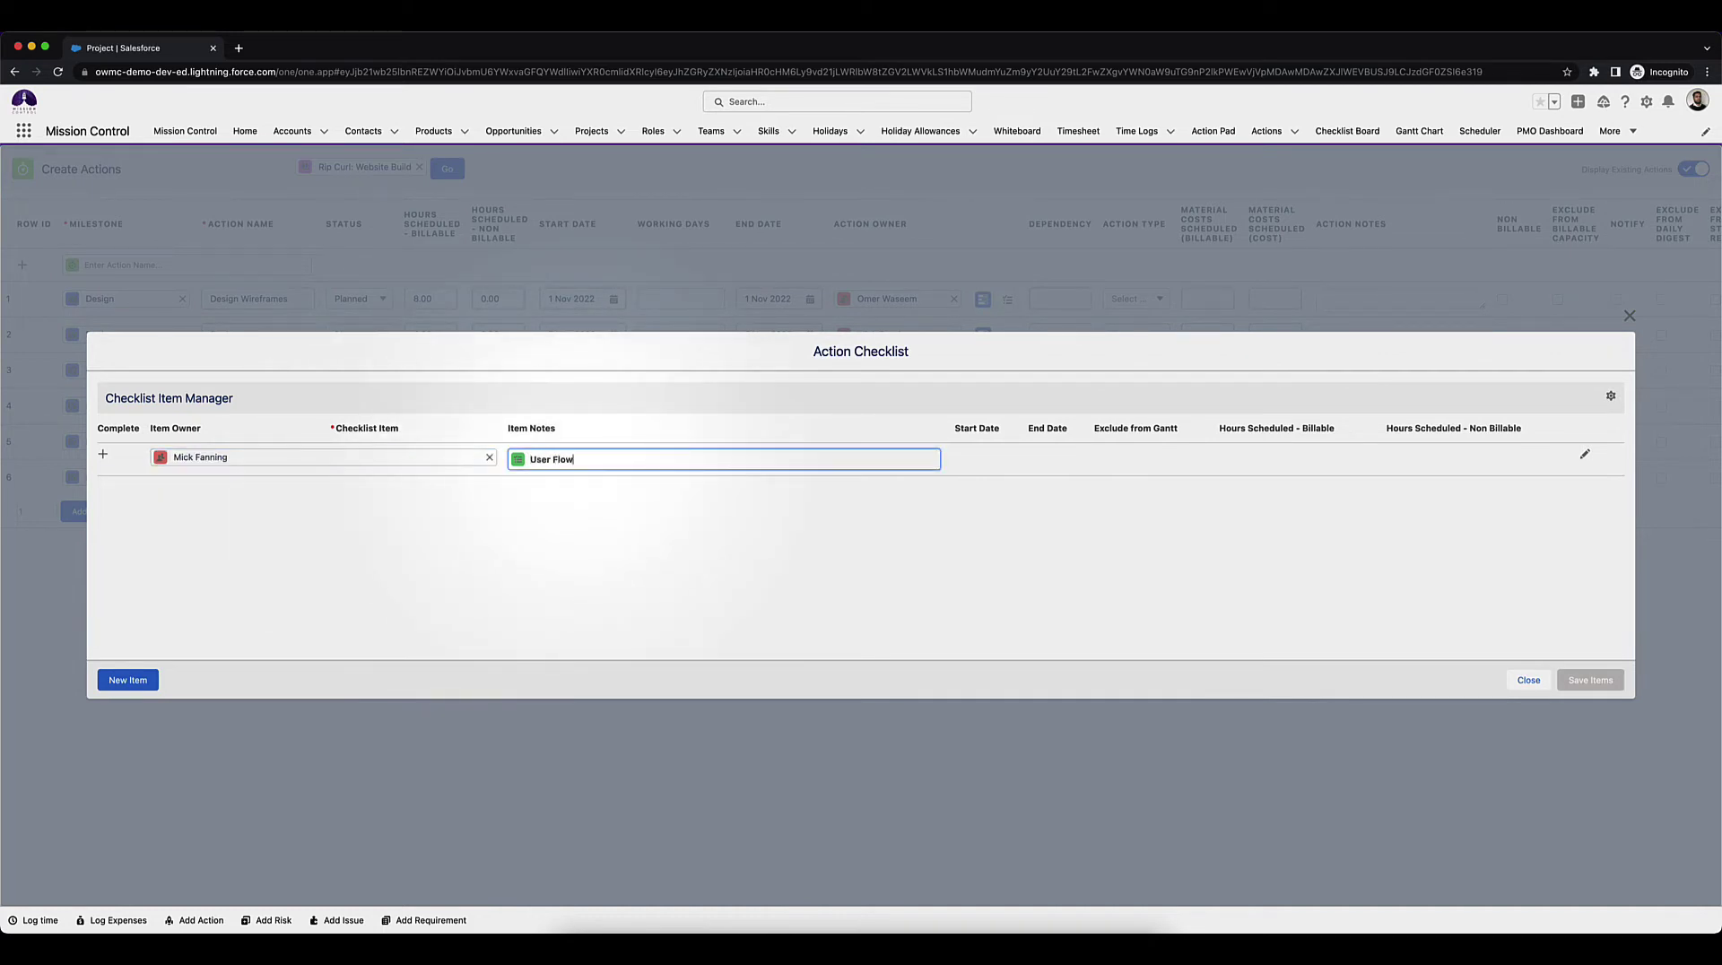
{"action": "key", "text": "Return"}
Add checklist items 'Draft Wireframes' and 'Final Wireframes' owned by the administrator.
{"action": "left_click", "coordinate": [430, 457]}
{"action": "type", "text": "Om"}
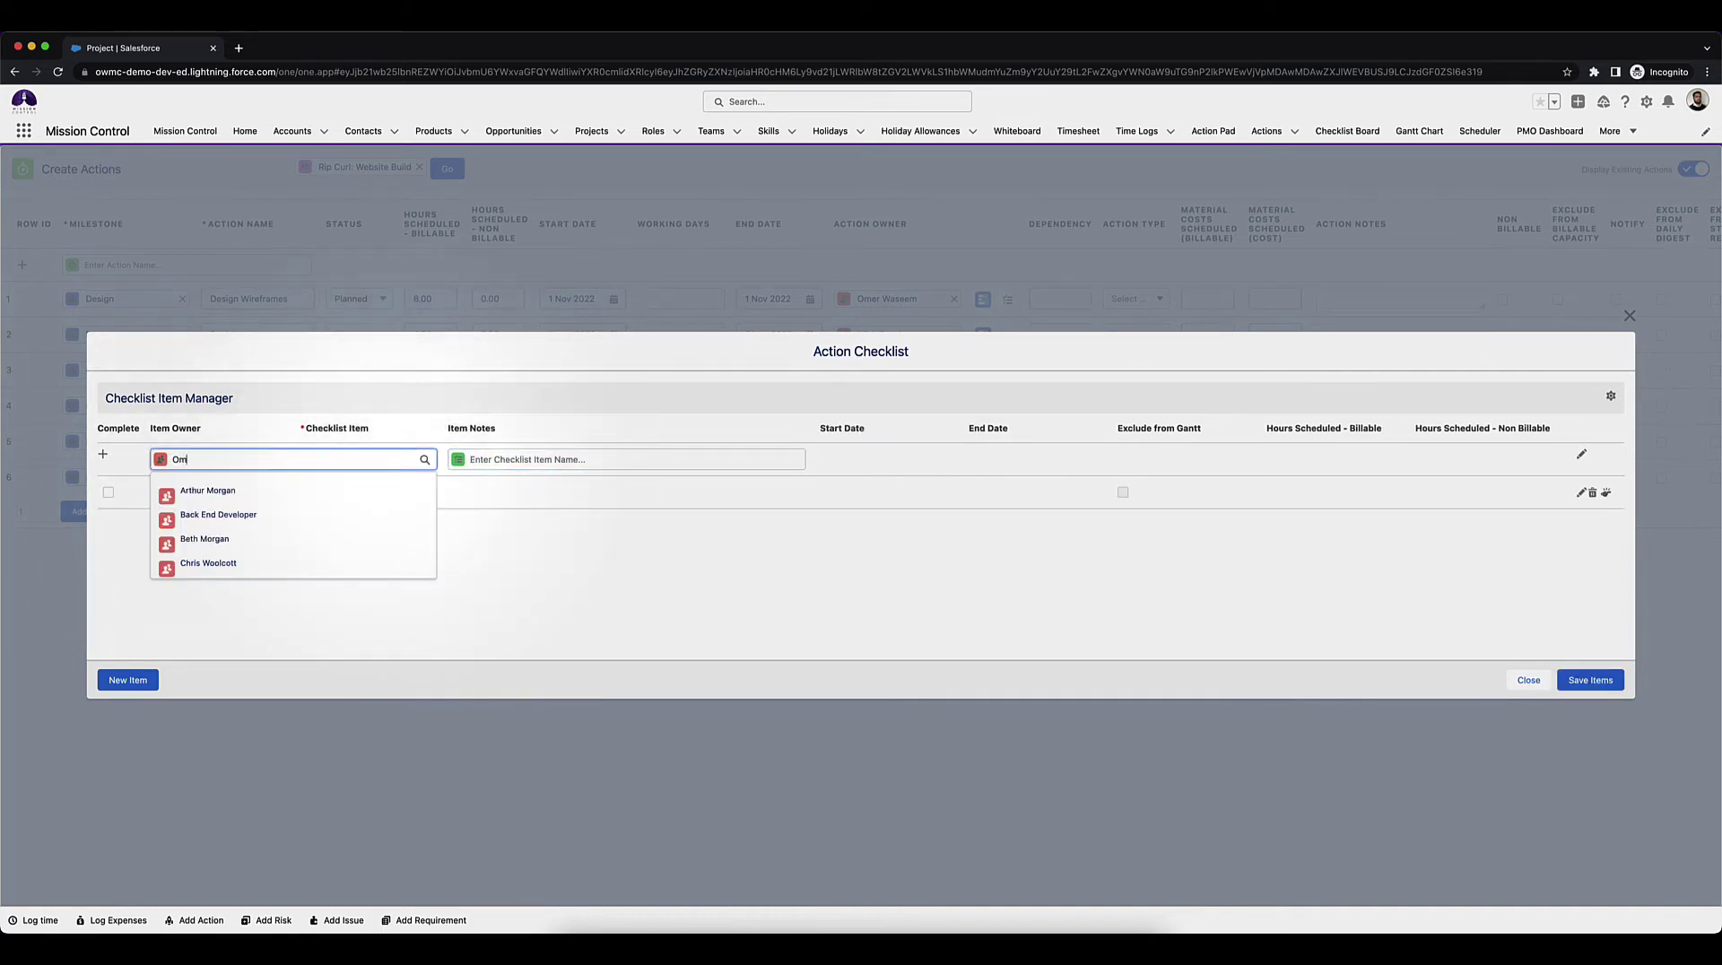
{"action": "key", "text": "Return"}
{"action": "key", "text": "Tab"}
{"action": "type", "text": "Draft Wireframes"}
{"action": "key", "text": "Return"}
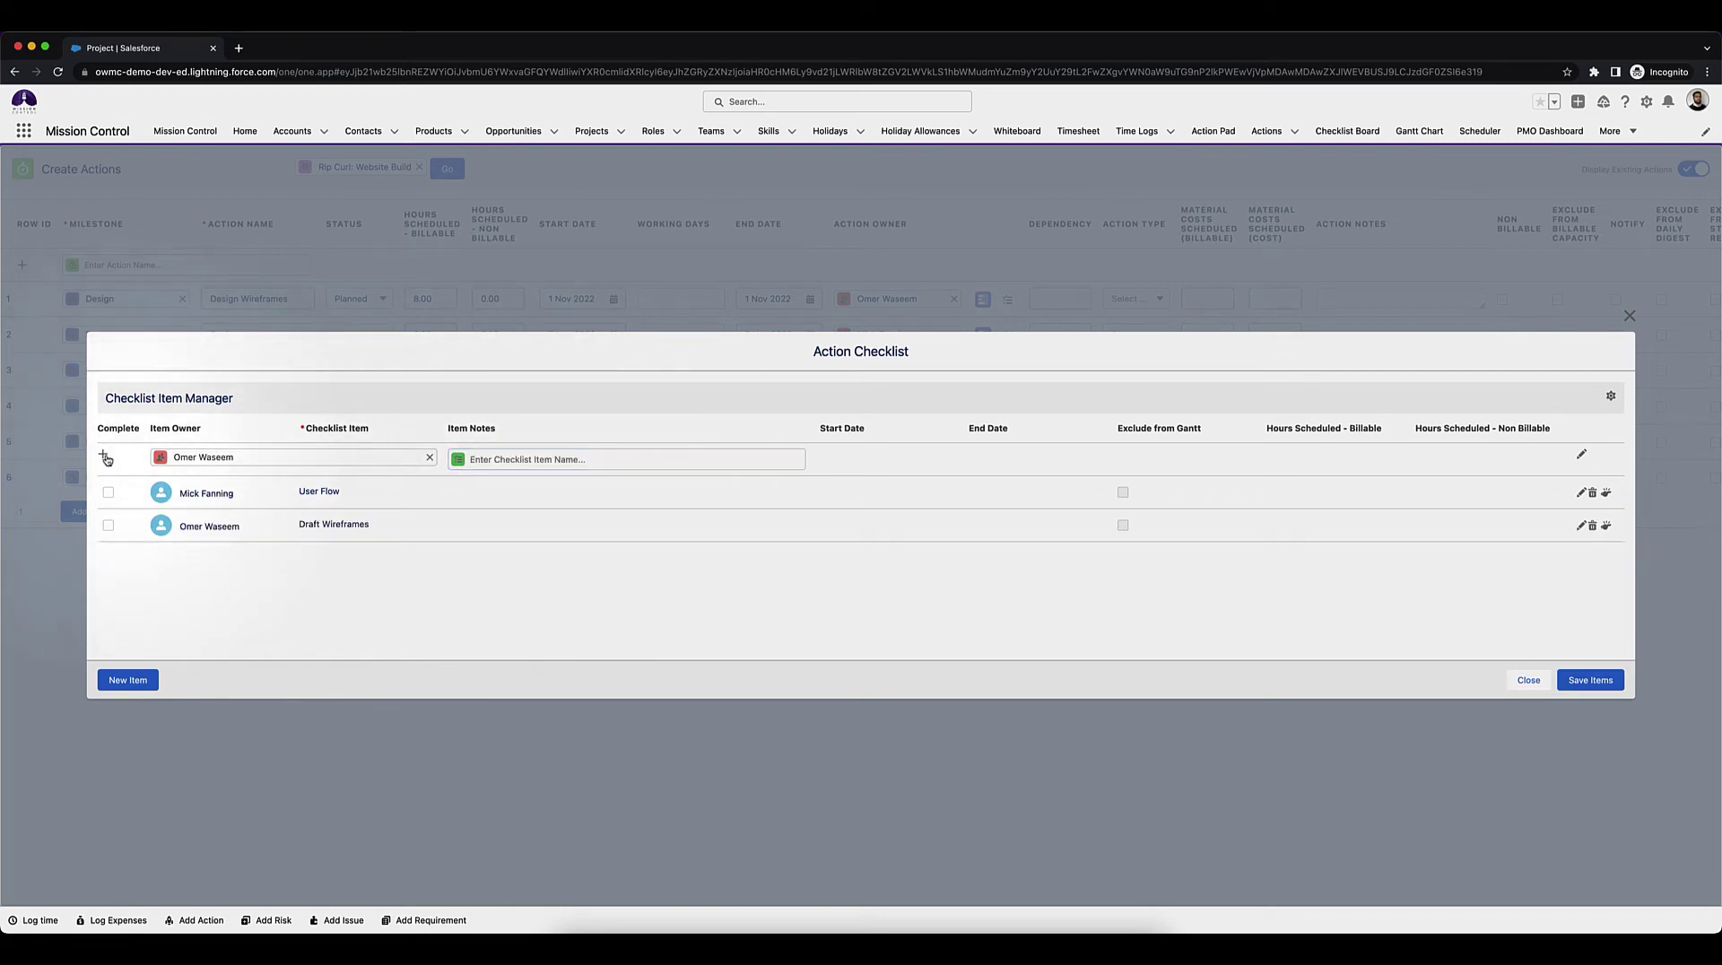
{"action": "type", "text": "Final Wireframes"}
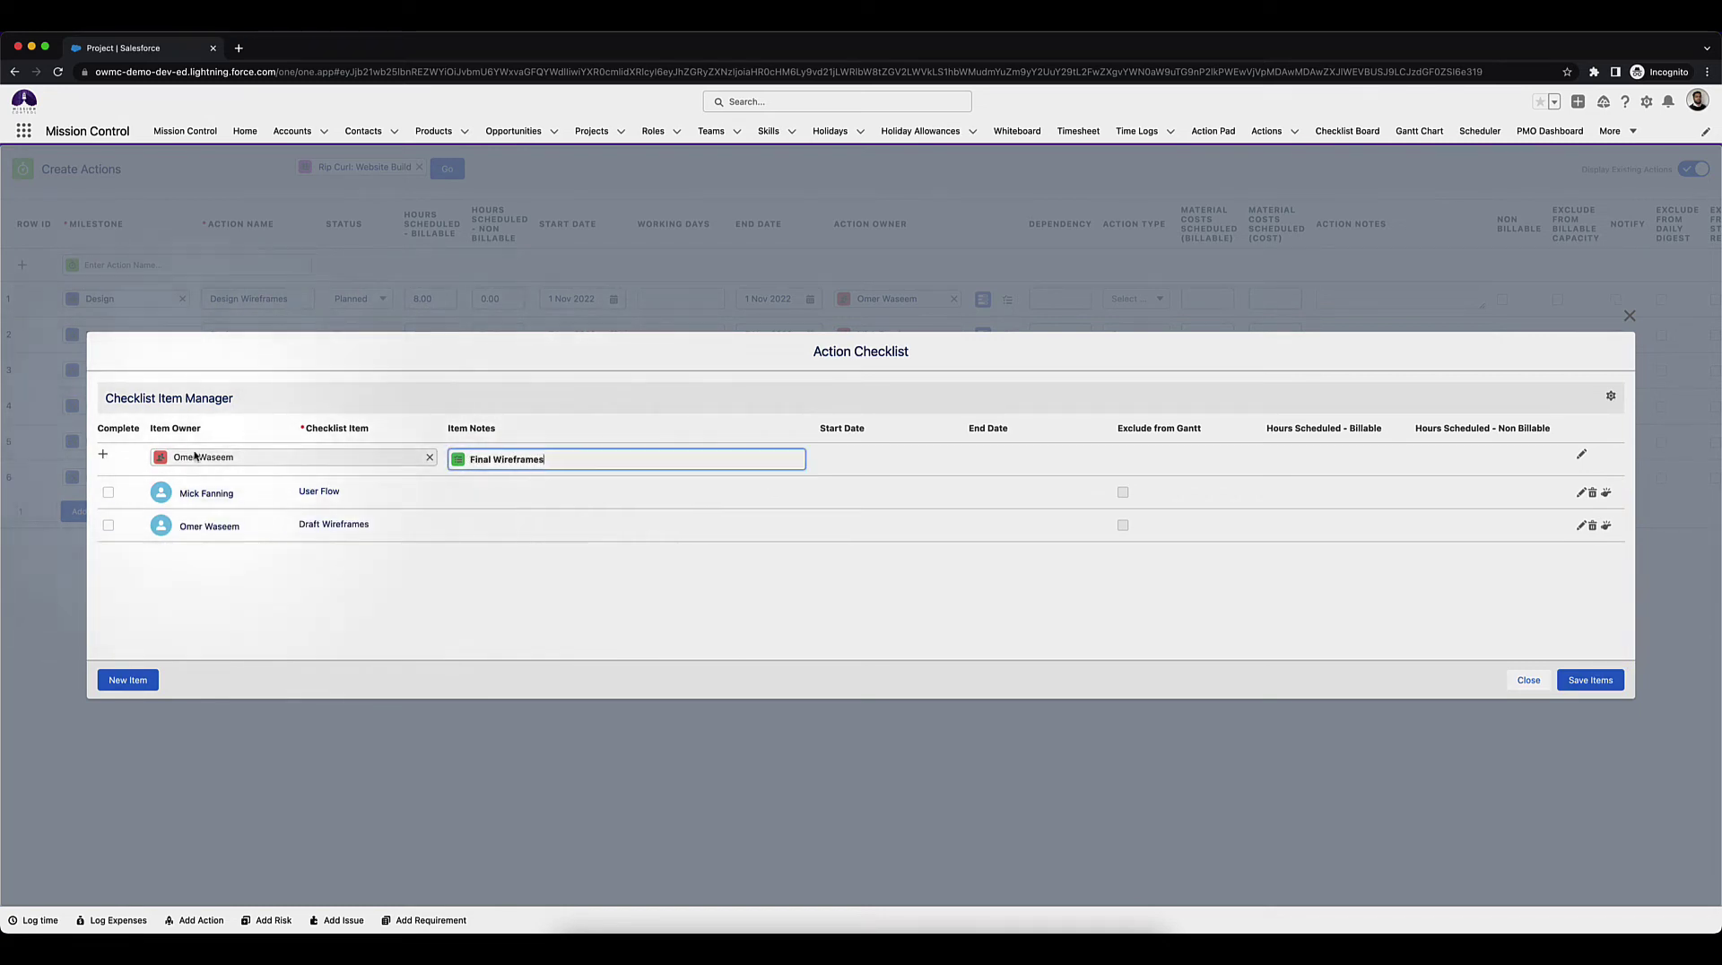
{"action": "key", "text": "Return"}
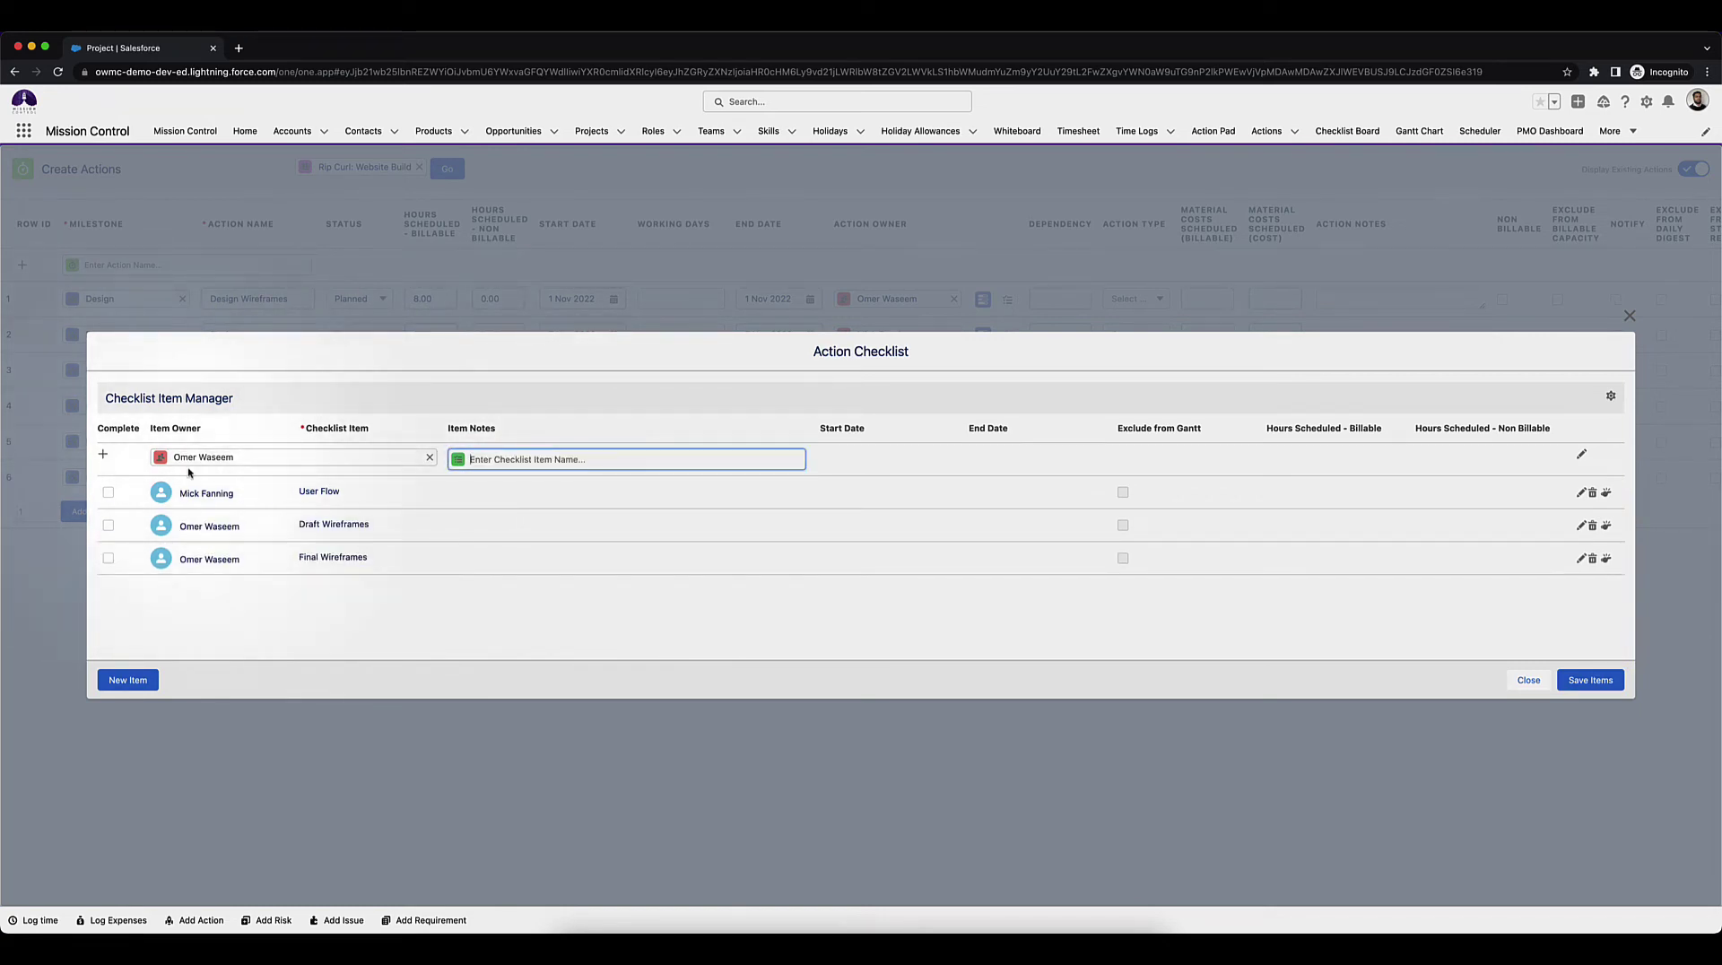
Save the checklist items, review the Create Actions columns, and save all six actions.
{"action": "left_click", "coordinate": [1607, 682]}
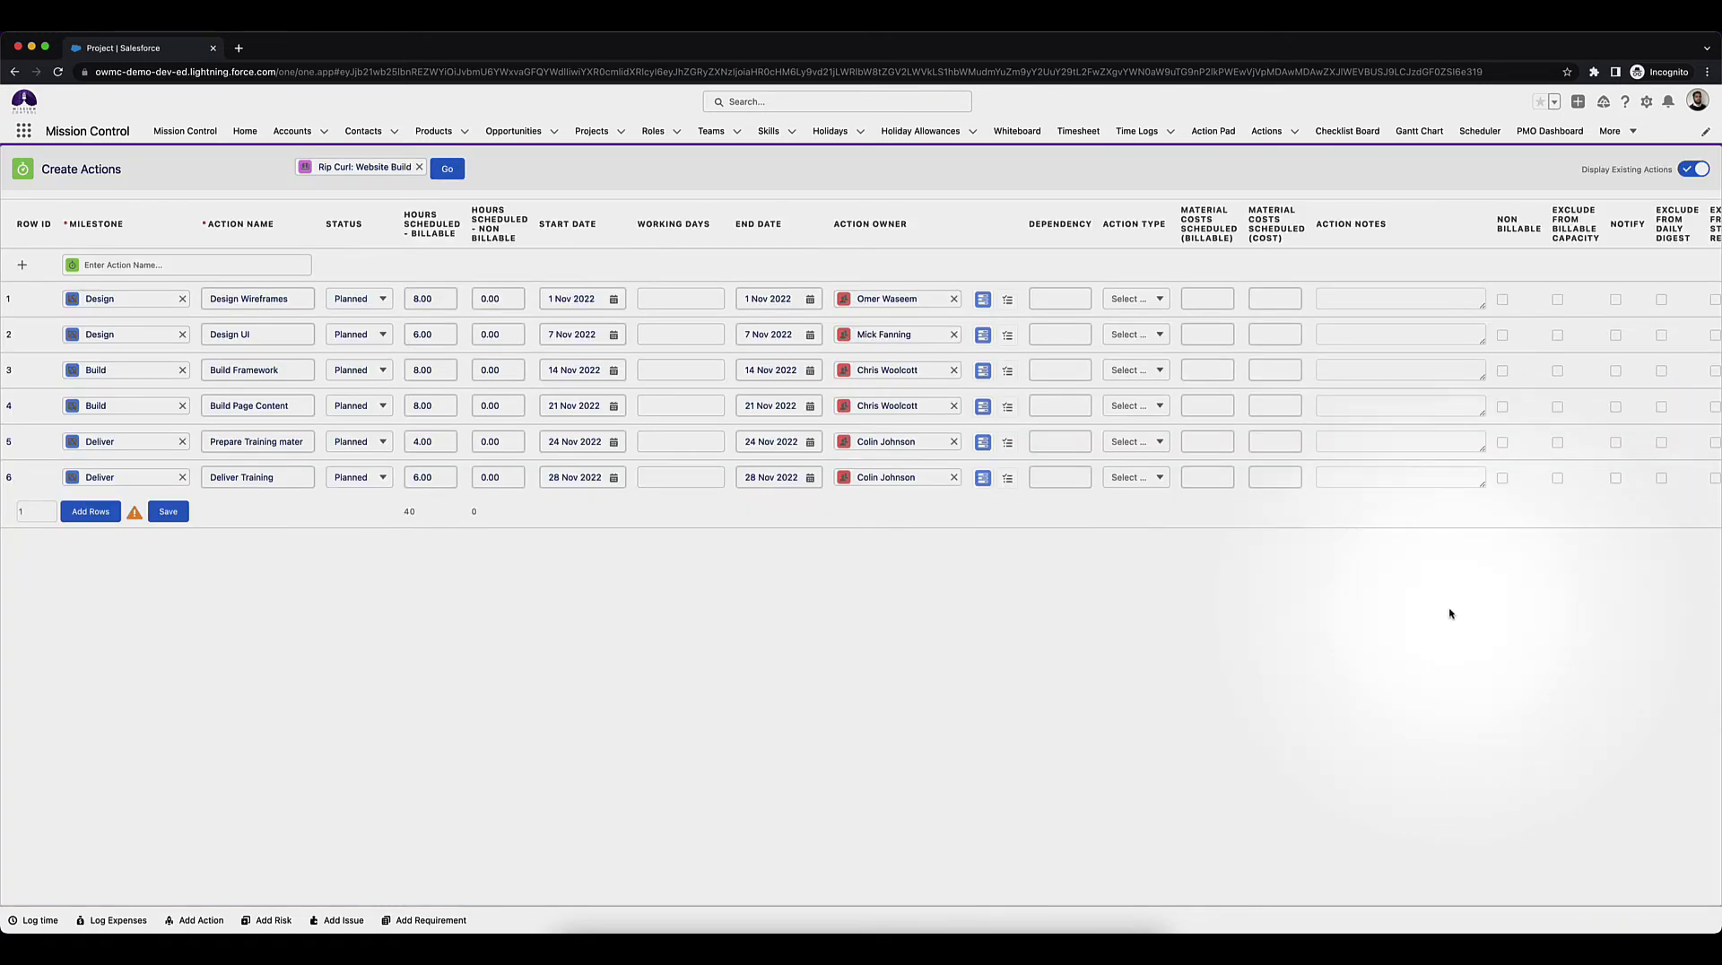
{"action": "scroll", "coordinate": [1268, 395], "scroll_direction": "right", "scroll_amount": 10}
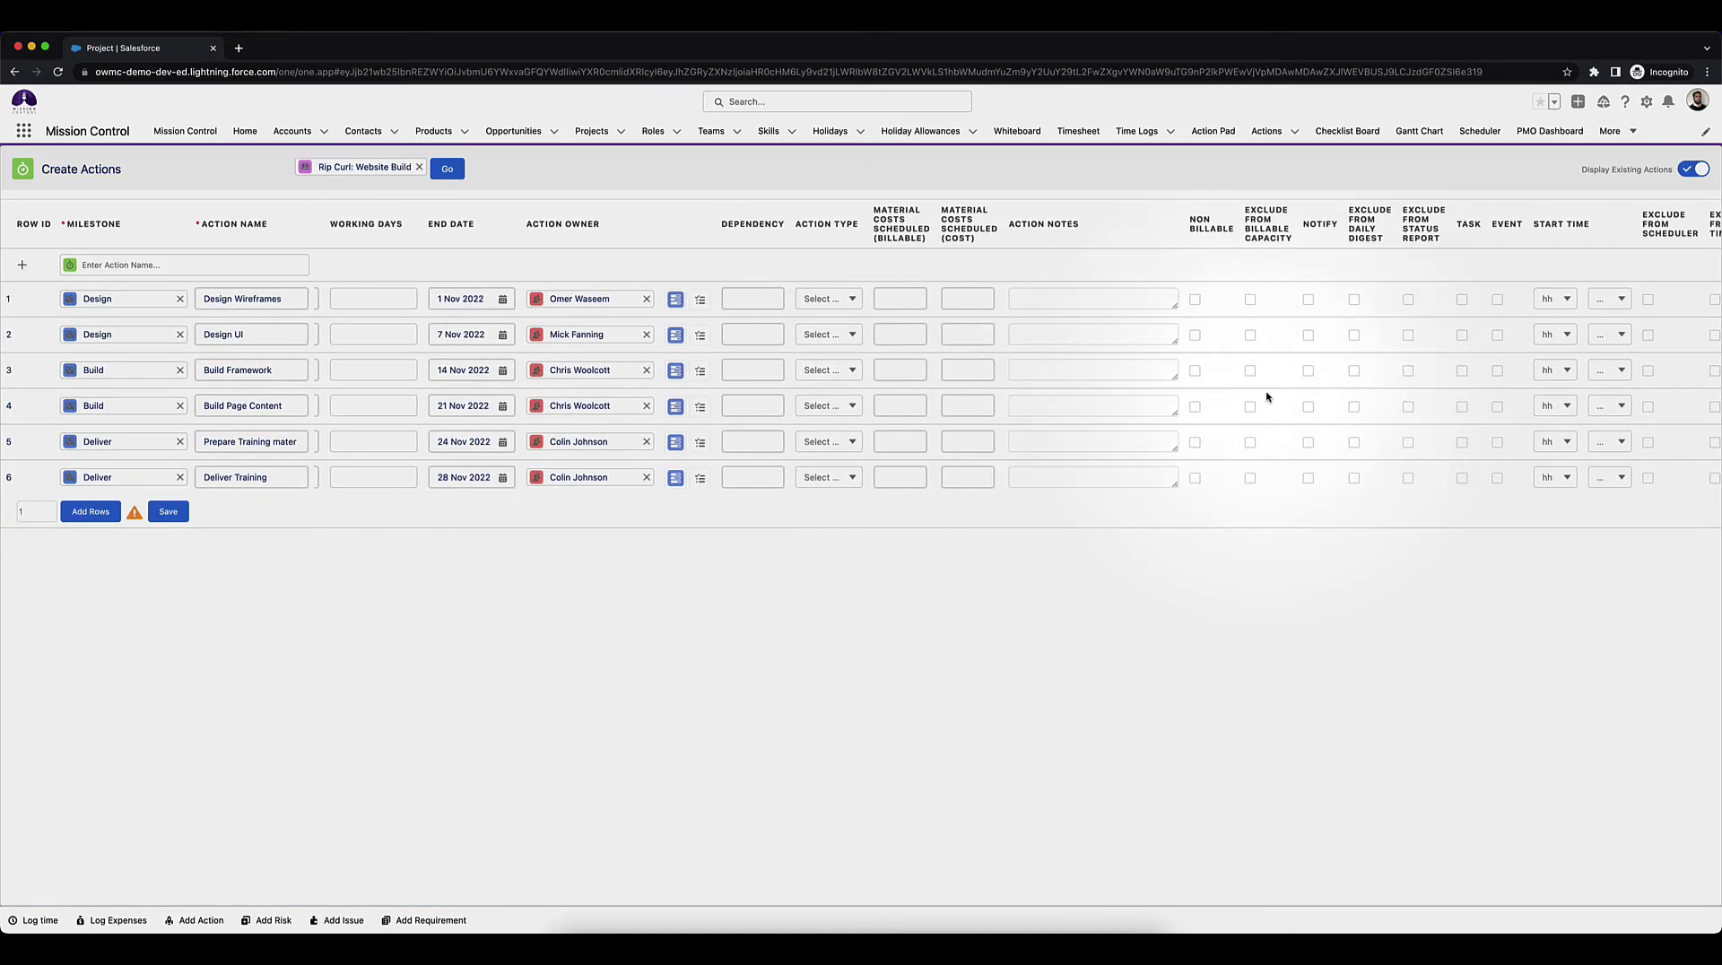
{"action": "scroll", "coordinate": [1268, 395], "scroll_direction": "right", "scroll_amount": 5}
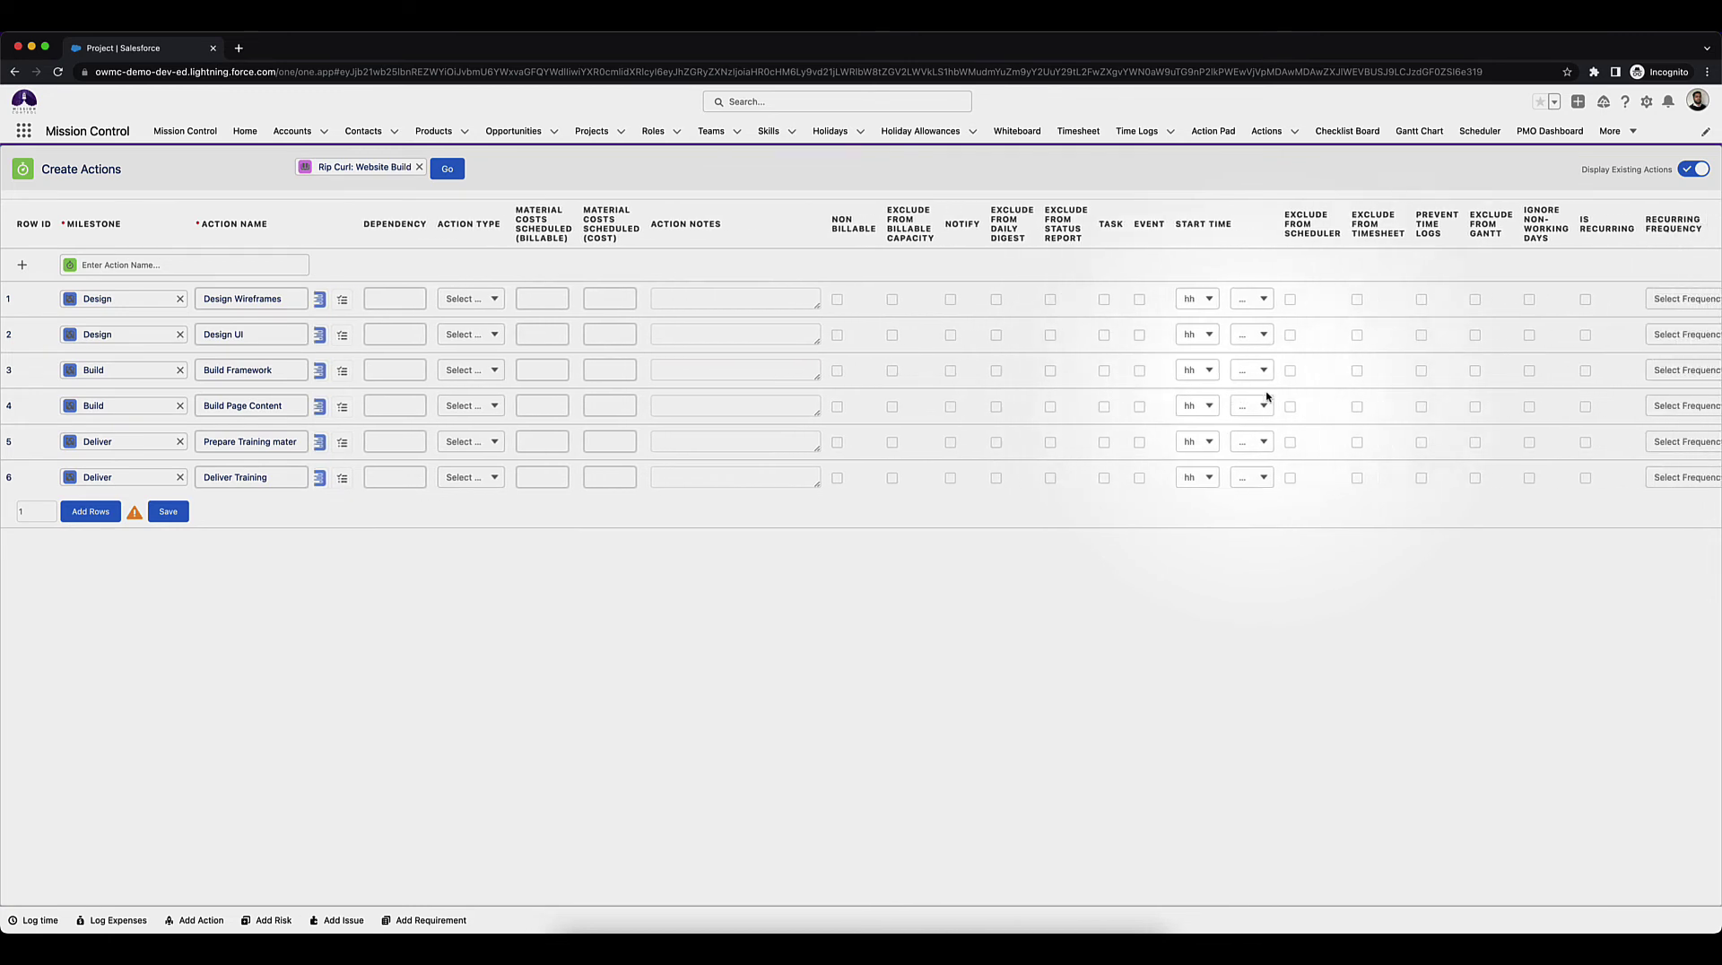
{"action": "scroll", "coordinate": [1268, 395], "scroll_direction": "left", "scroll_amount": 15}
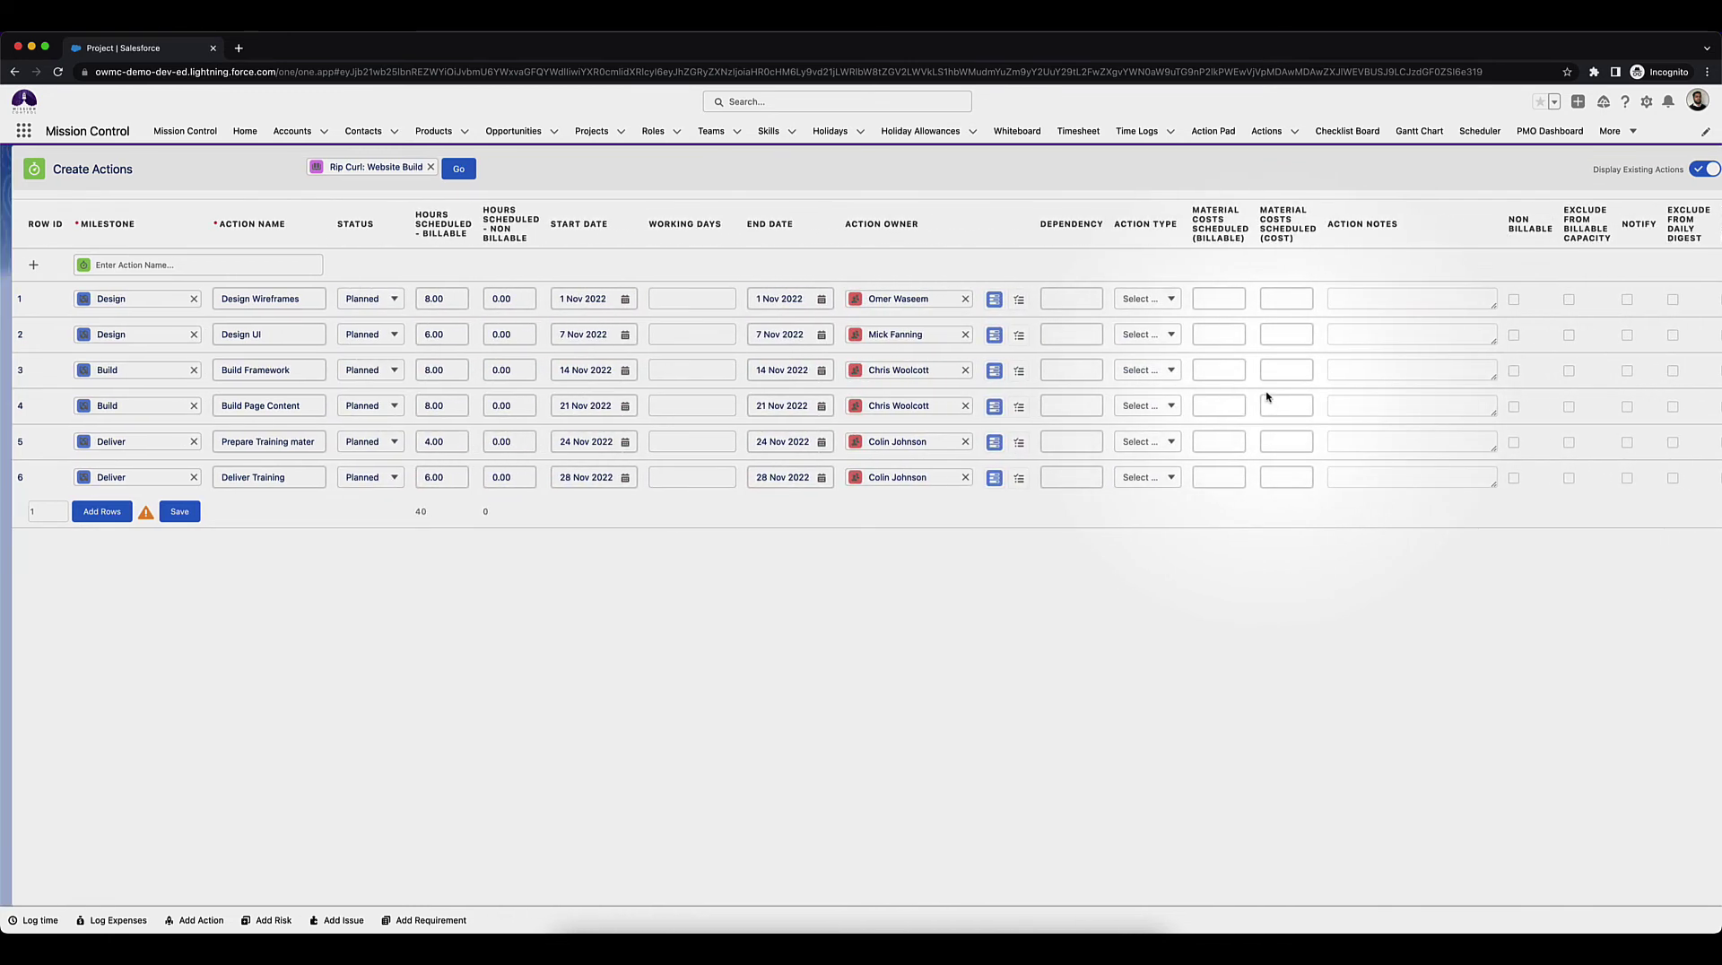
{"action": "left_click", "coordinate": [166, 514]}
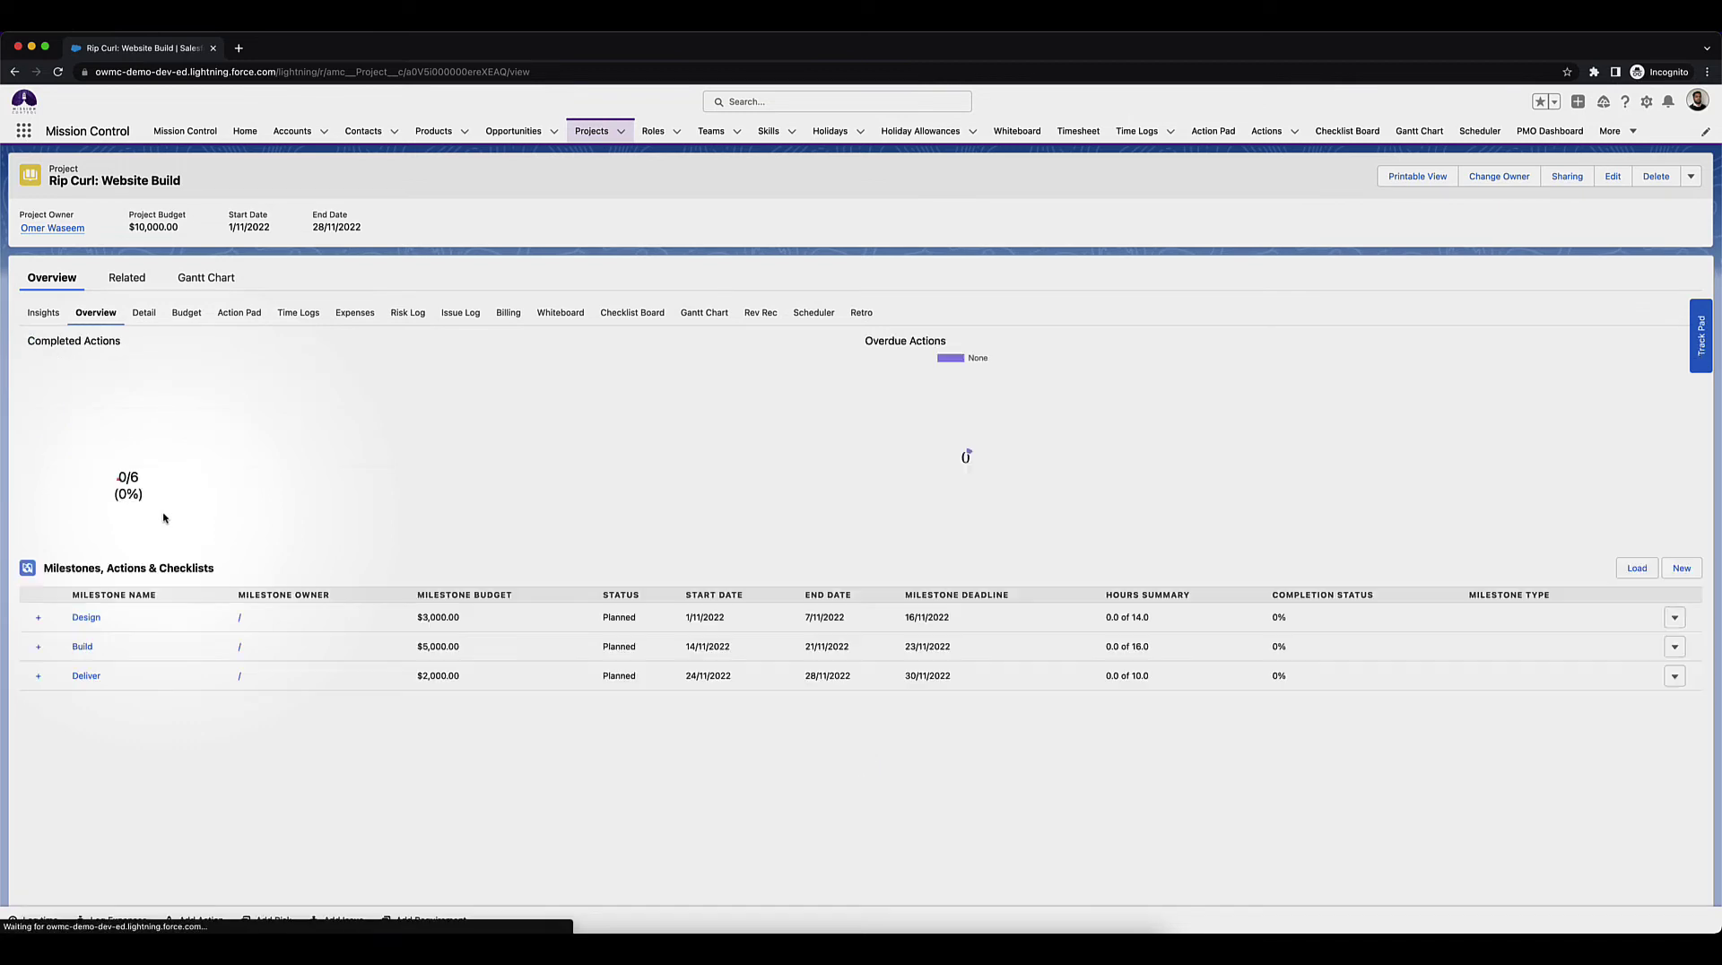
Expand the Deliver, Build and Design milestones and Design Wireframes' three checklist items.
{"action": "left_click", "coordinate": [38, 676]}
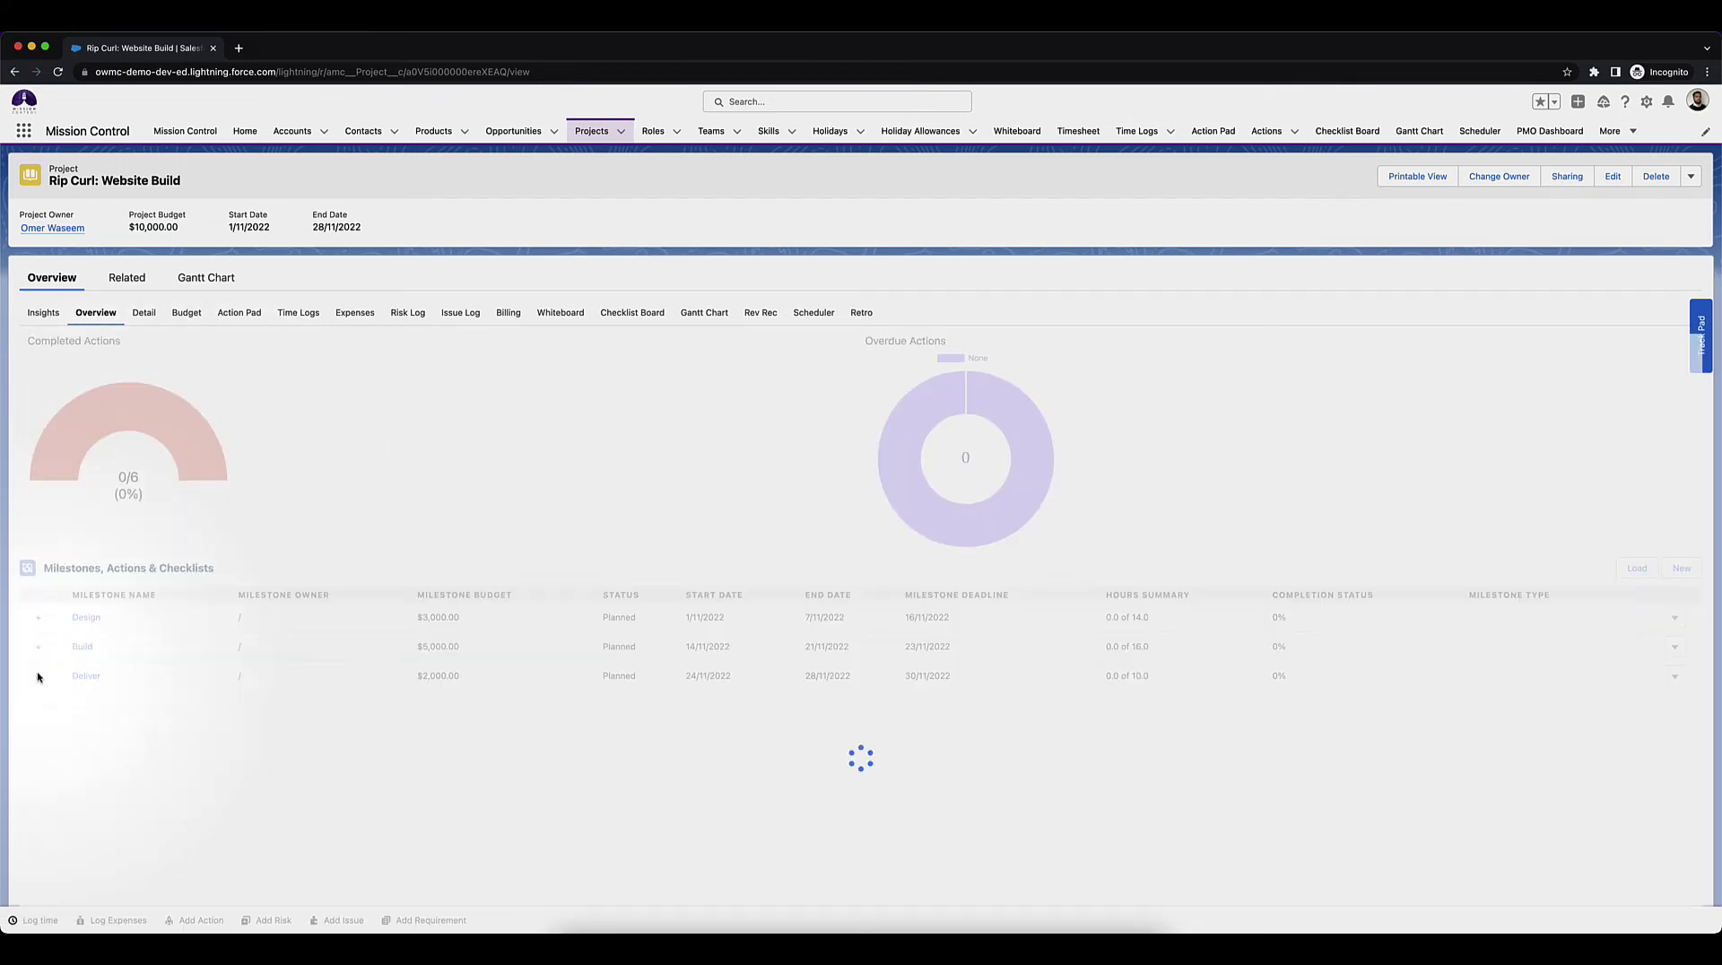
{"action": "left_click", "coordinate": [38, 646]}
{"action": "left_click", "coordinate": [38, 618]}
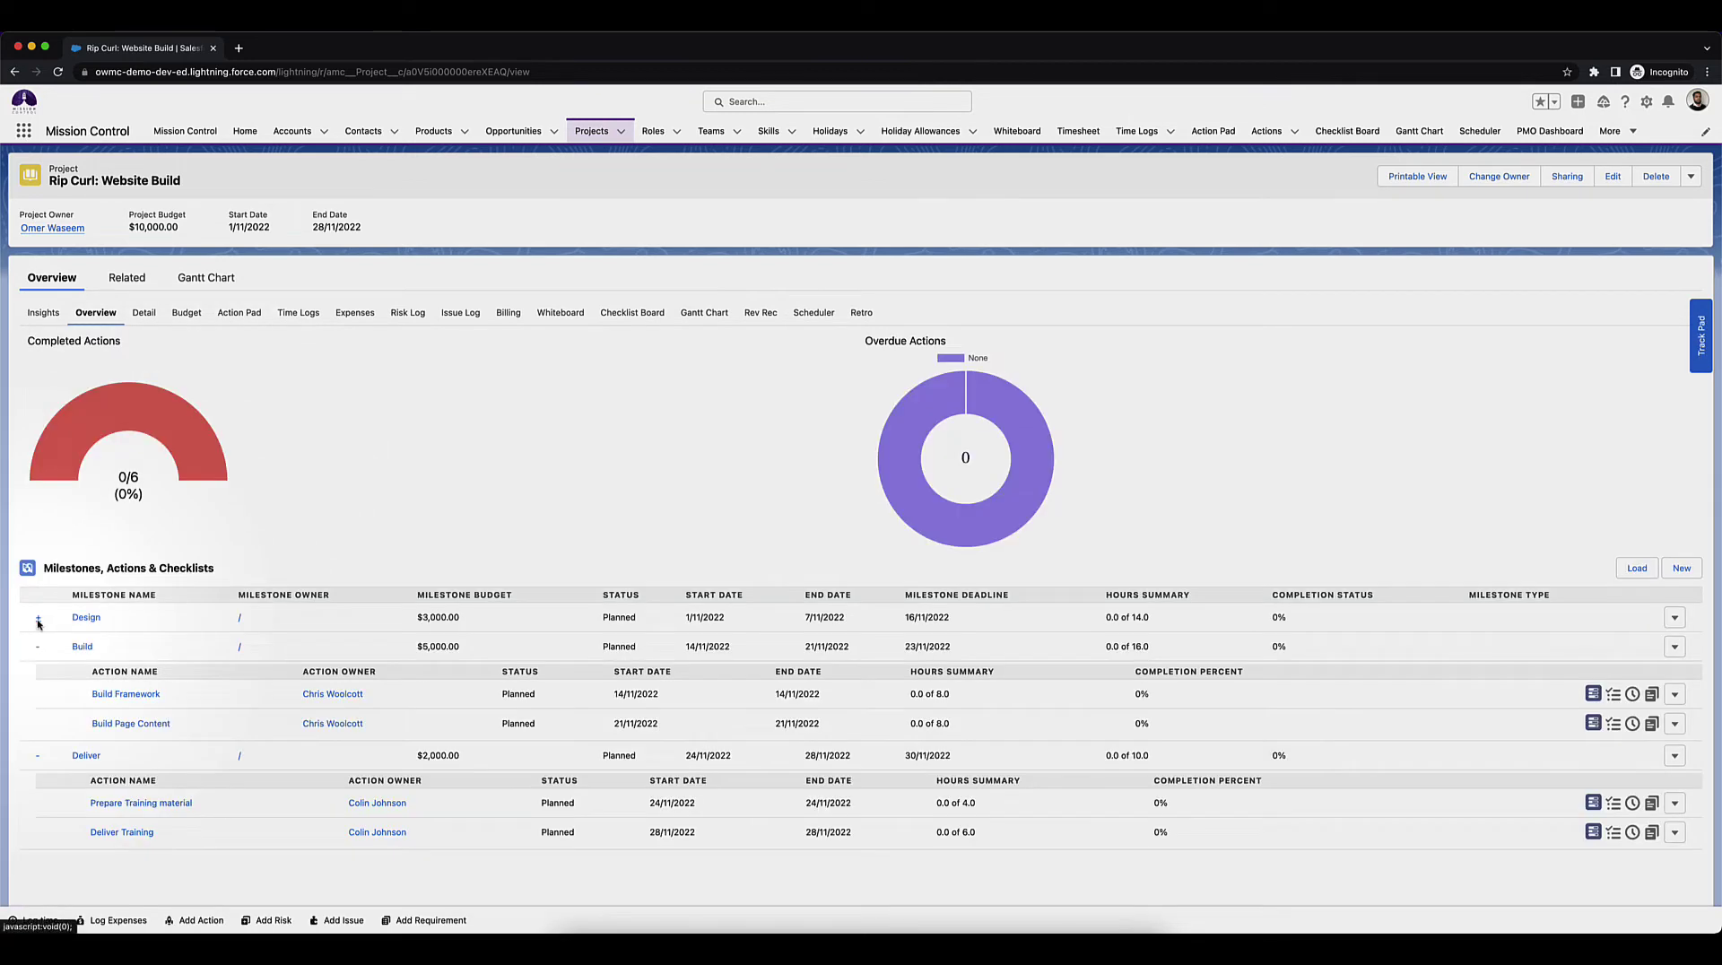
{"action": "scroll", "coordinate": [397, 753], "scroll_direction": "down", "scroll_amount": 1}
{"action": "scroll", "coordinate": [397, 753], "scroll_direction": "down", "scroll_amount": 1}
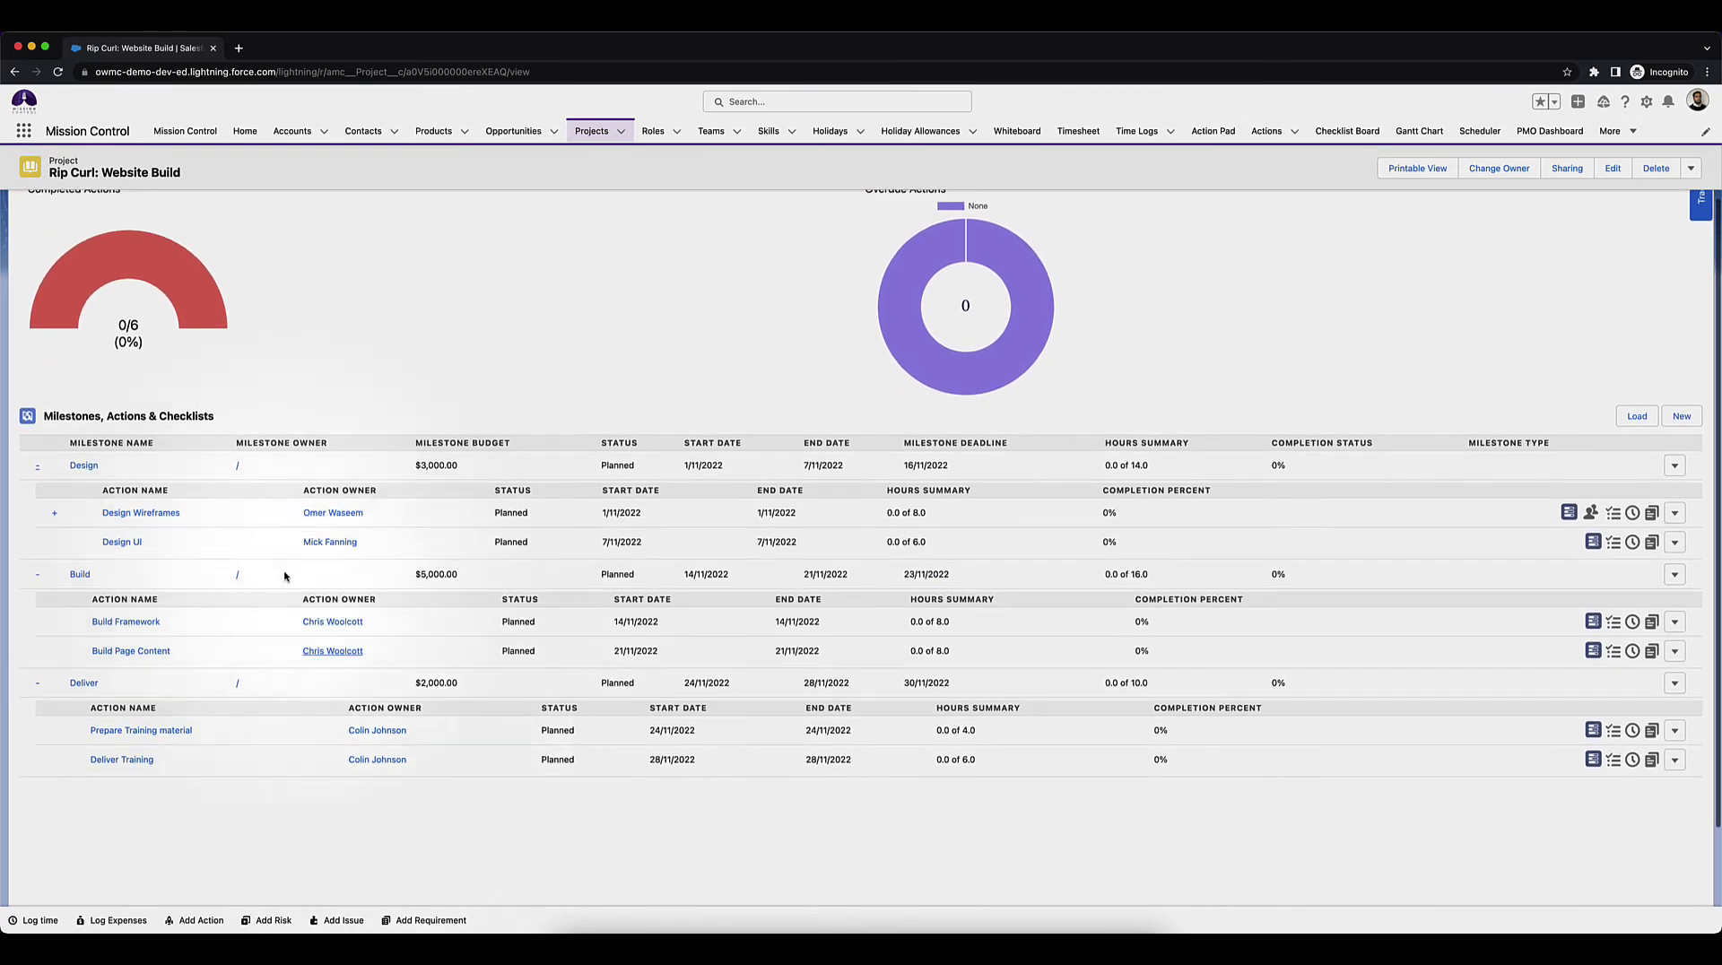
{"action": "left_click", "coordinate": [53, 513]}
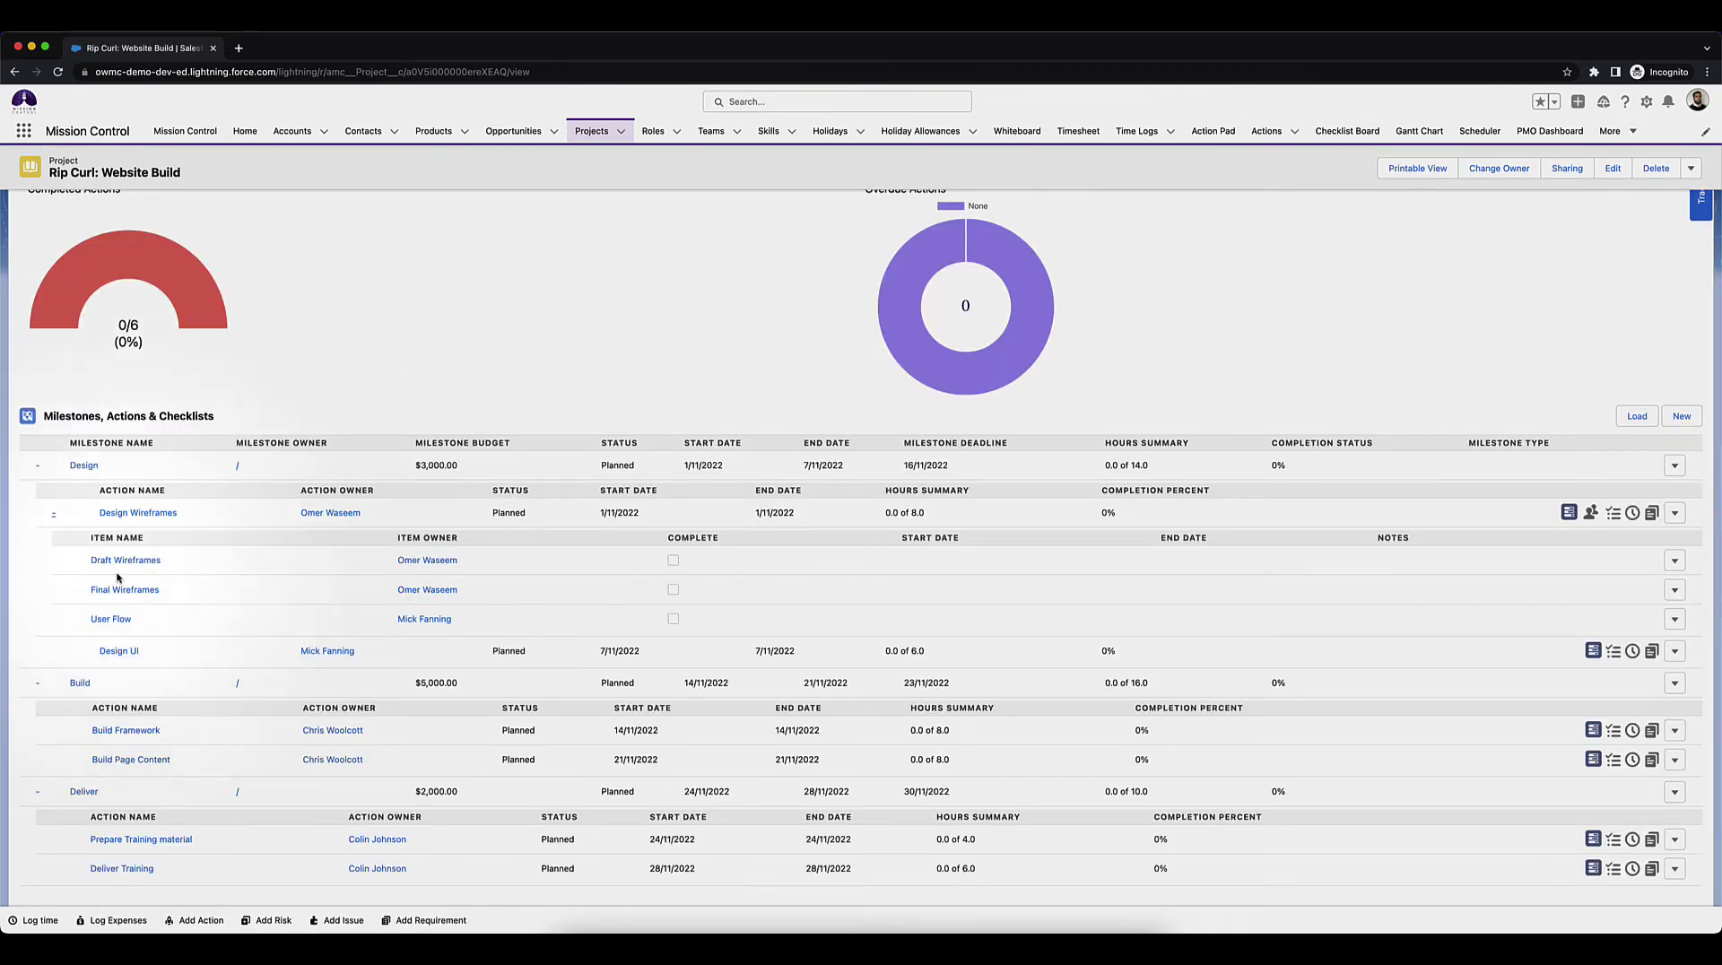
{"action": "scroll", "coordinate": [358, 614], "scroll_direction": "down", "scroll_amount": 1}
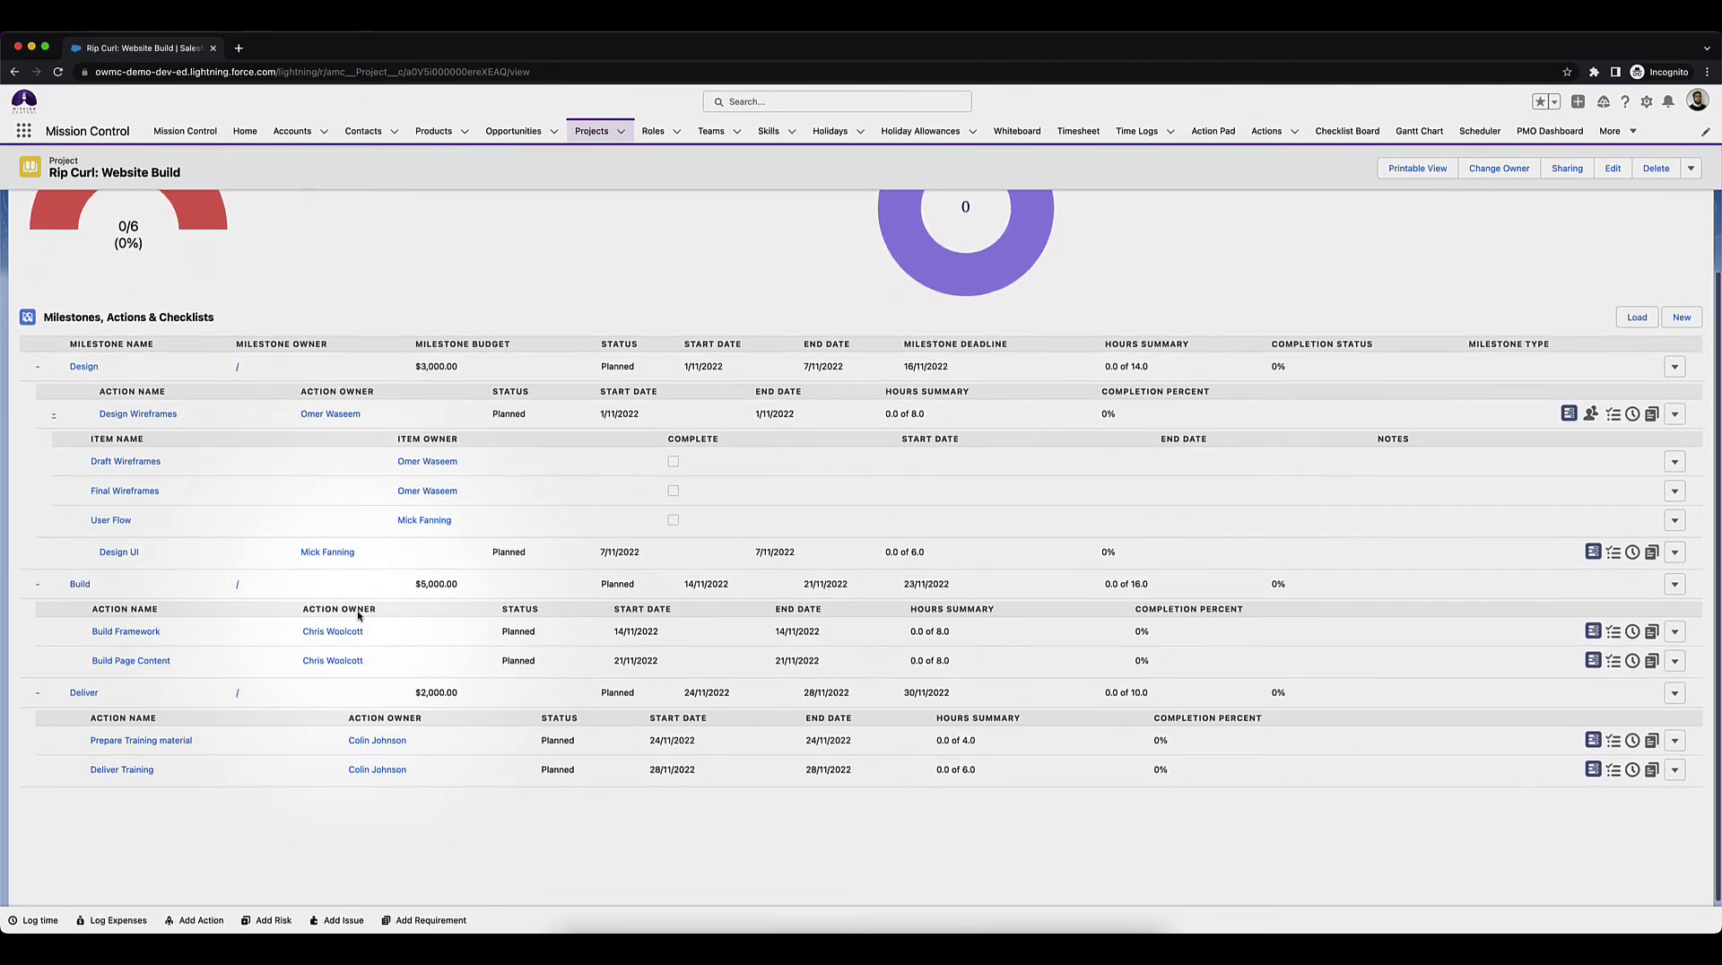
{"action": "scroll", "coordinate": [288, 531], "scroll_direction": "up", "scroll_amount": 3}
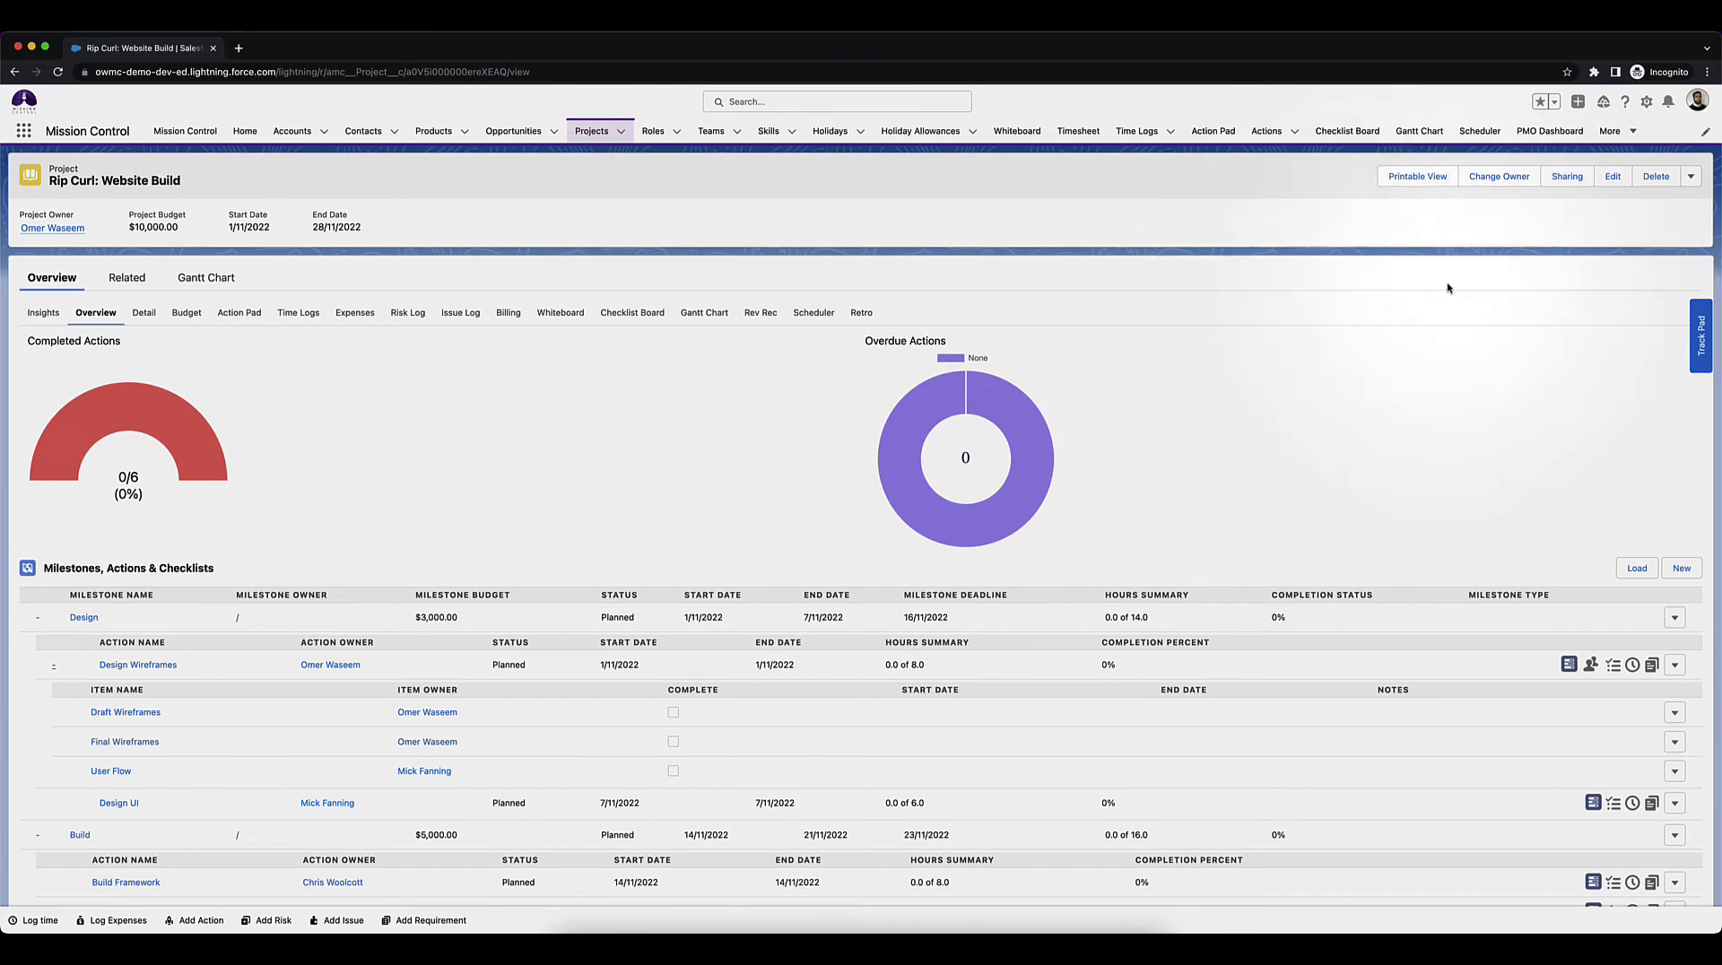
{"action": "left_click", "coordinate": [1690, 175]}
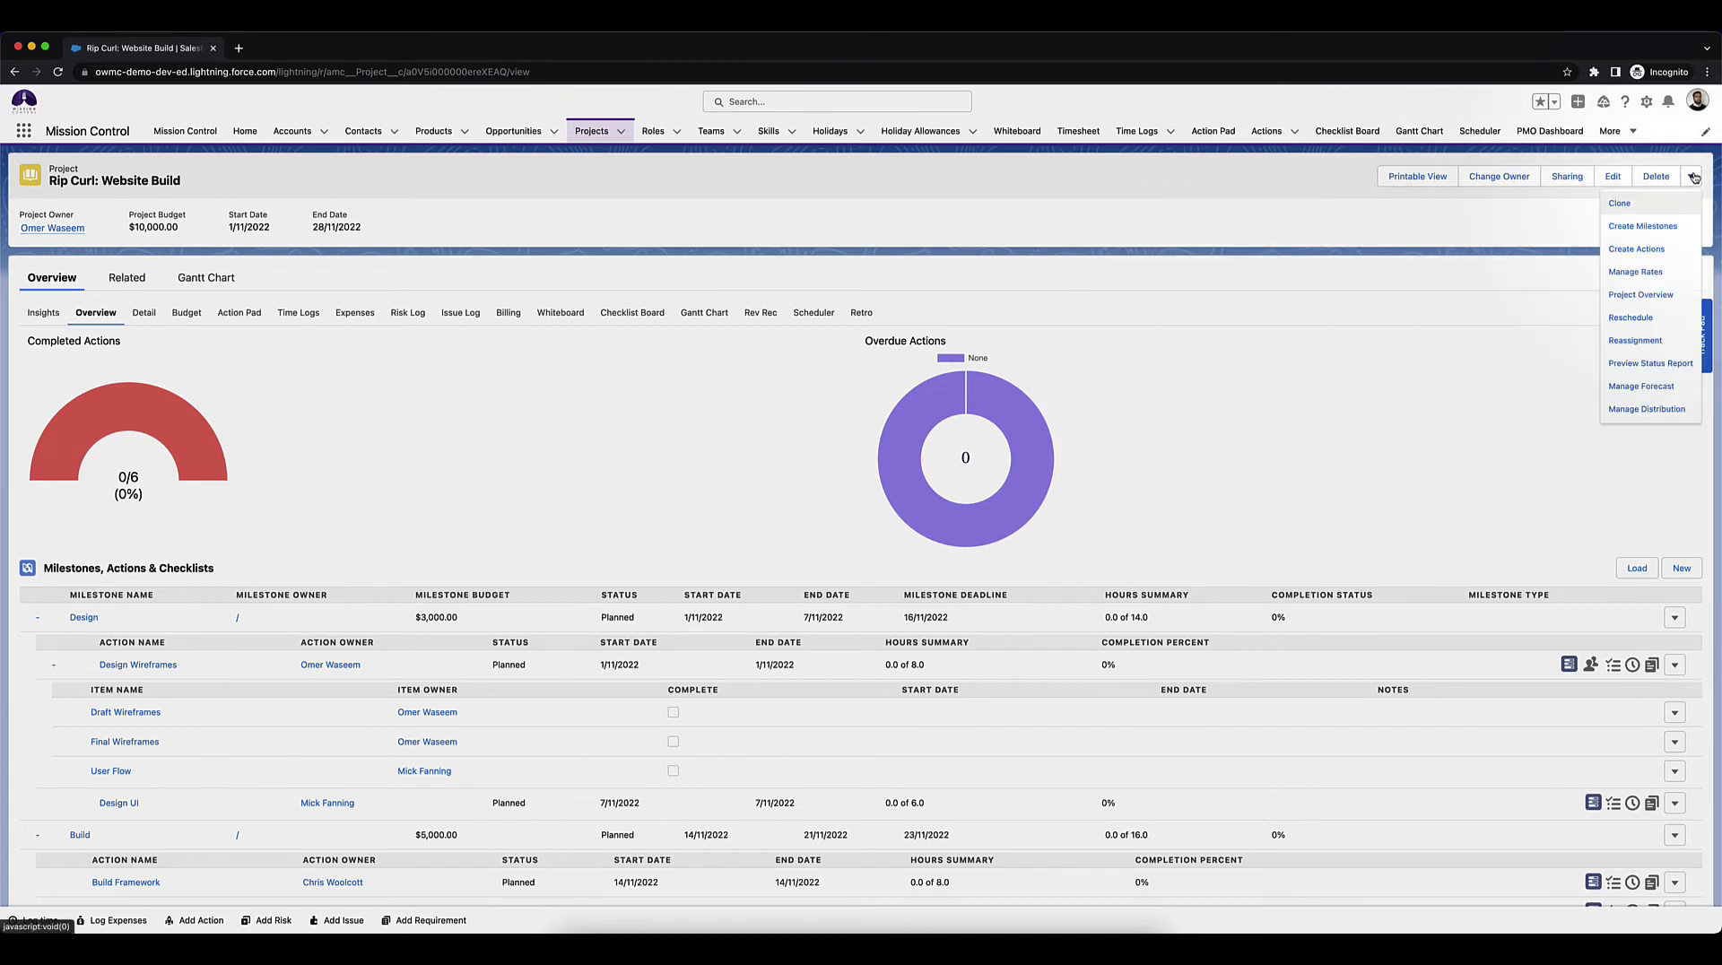
Load the existing milestones in Create Milestones and assign the Design milestone's owner.
{"action": "left_click", "coordinate": [1678, 225]}
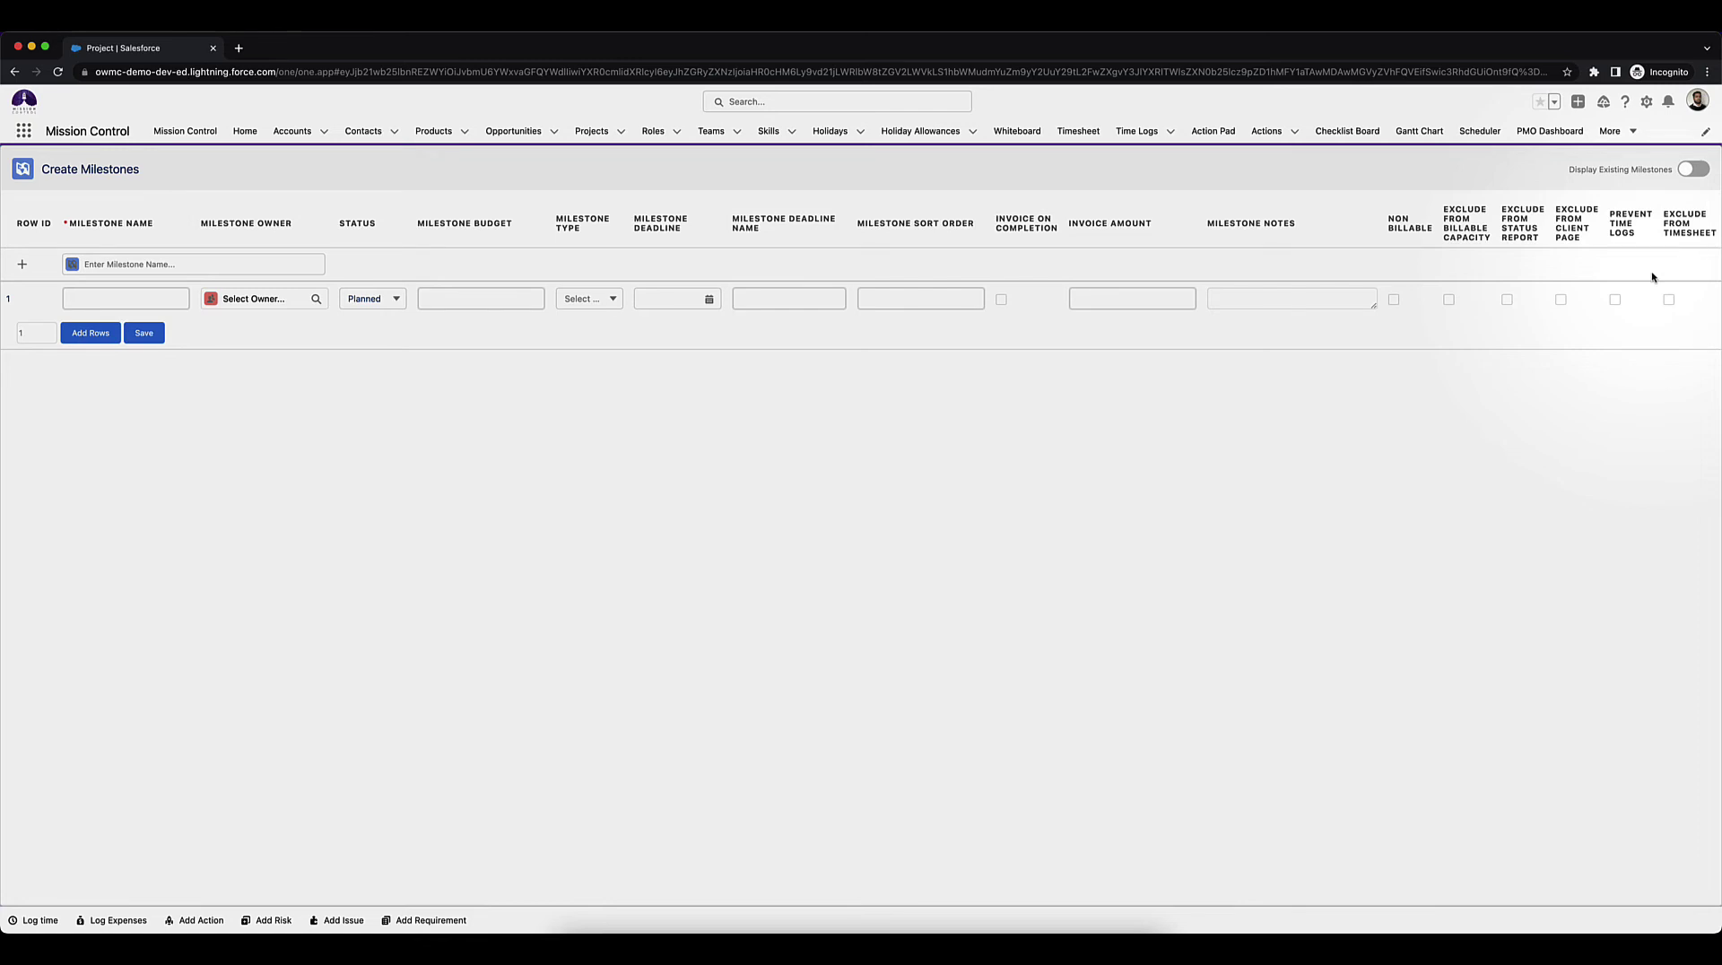
{"action": "left_click", "coordinate": [1694, 171]}
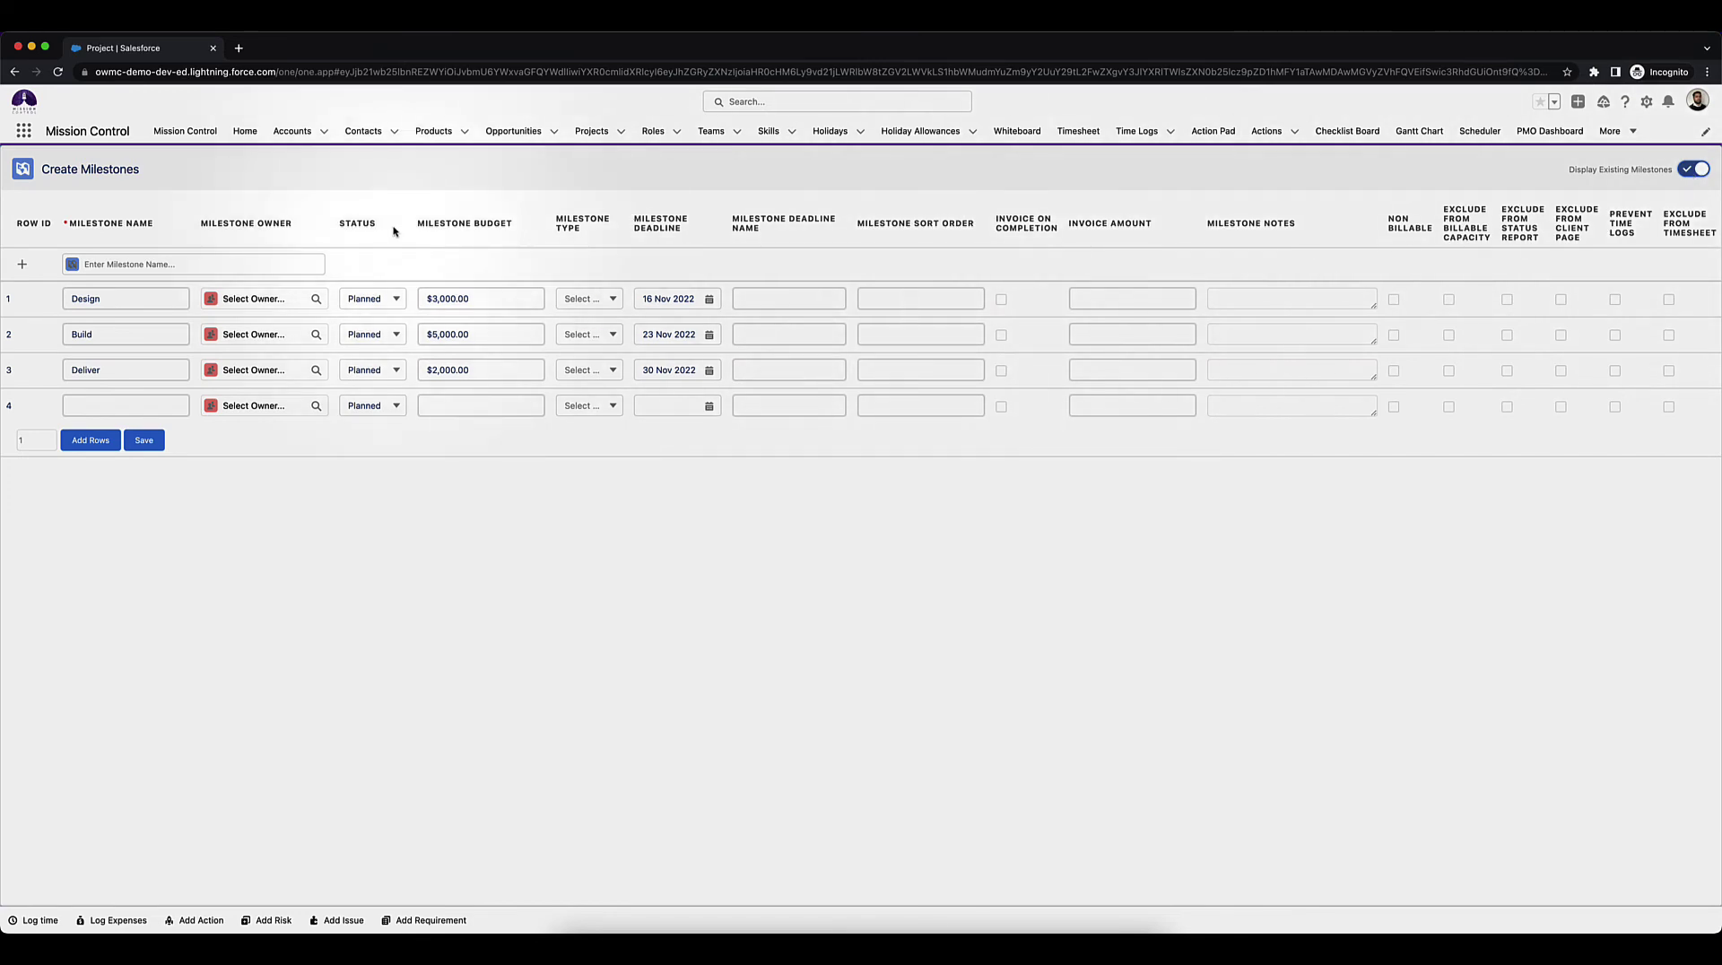
{"action": "left_click", "coordinate": [281, 293]}
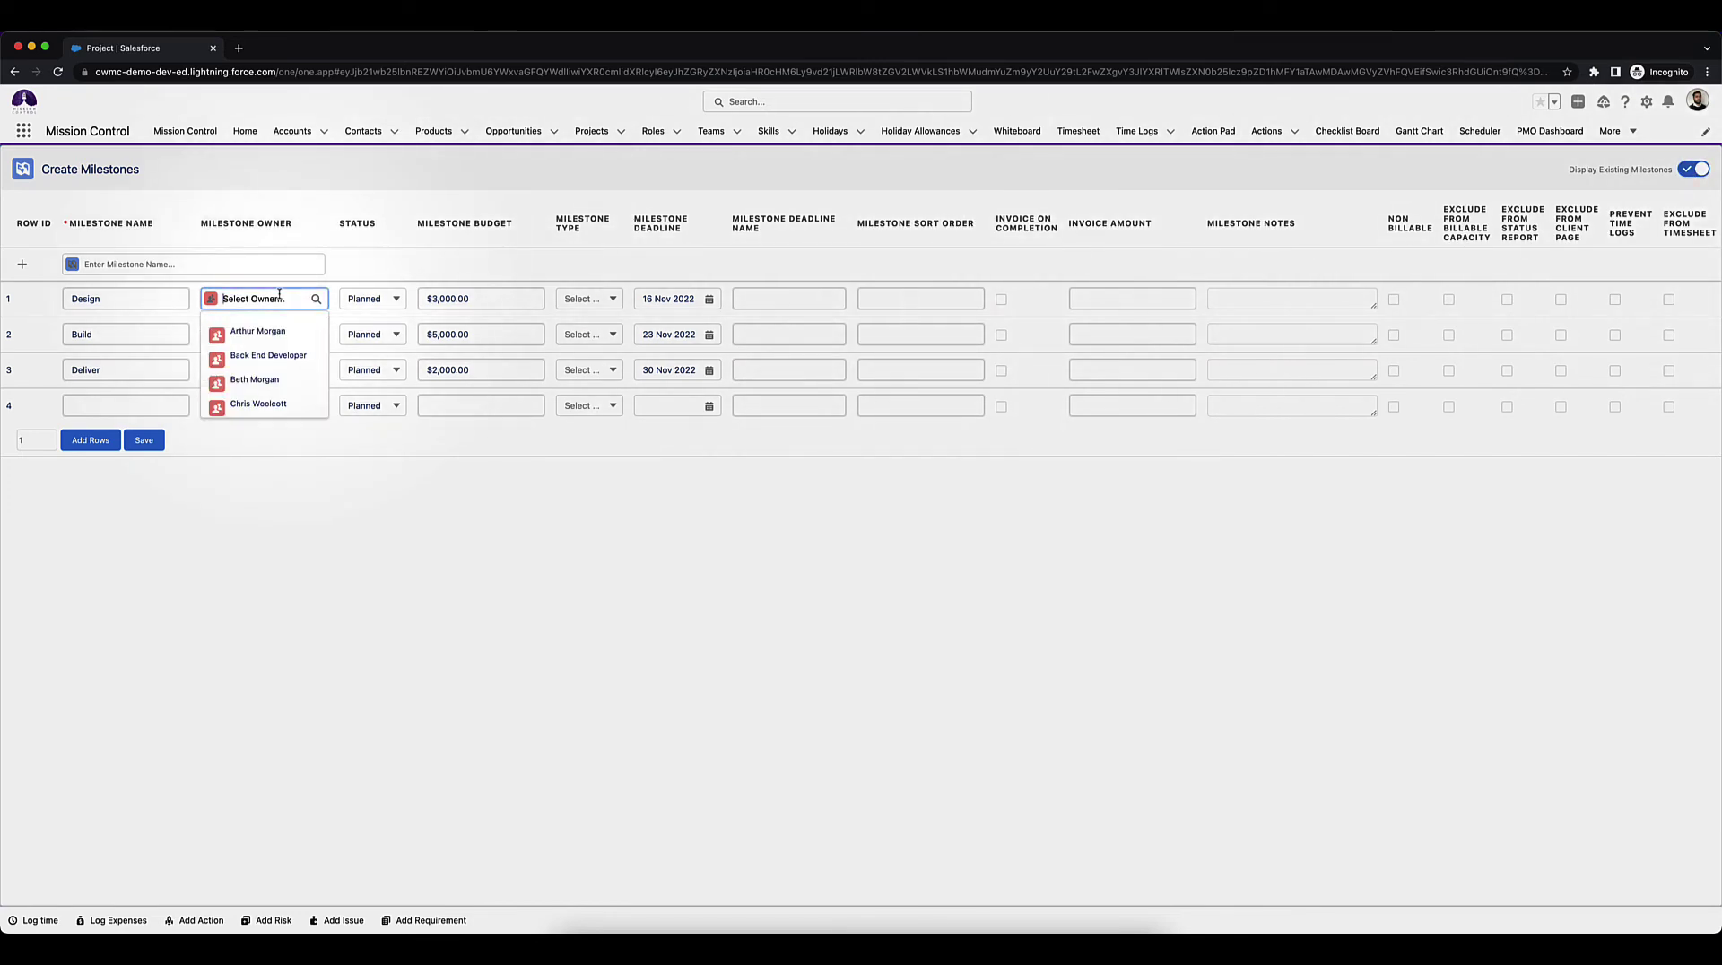
{"action": "type", "text": "C"}
{"action": "key", "text": "BackSpace"}
{"action": "type", "text": "Mick"}
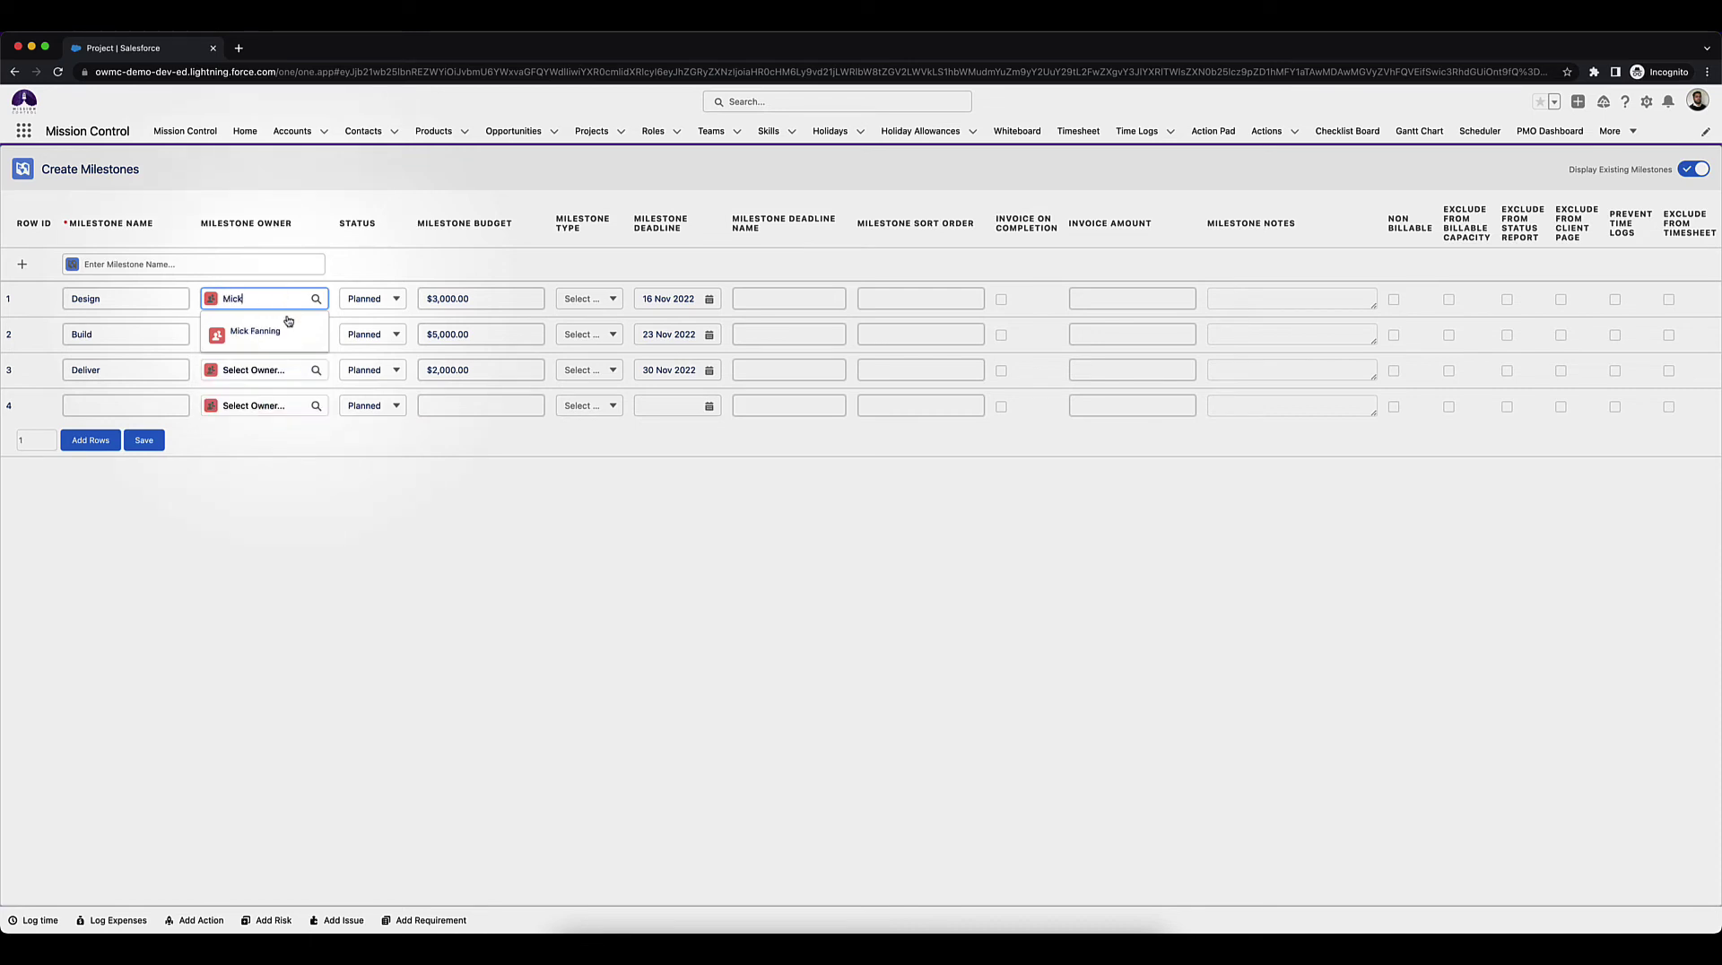
{"action": "left_click", "coordinate": [269, 332]}
Assign owners to the Build and Deliver milestones from the lookup.
{"action": "left_click", "coordinate": [263, 334]}
{"action": "type", "text": "Chr"}
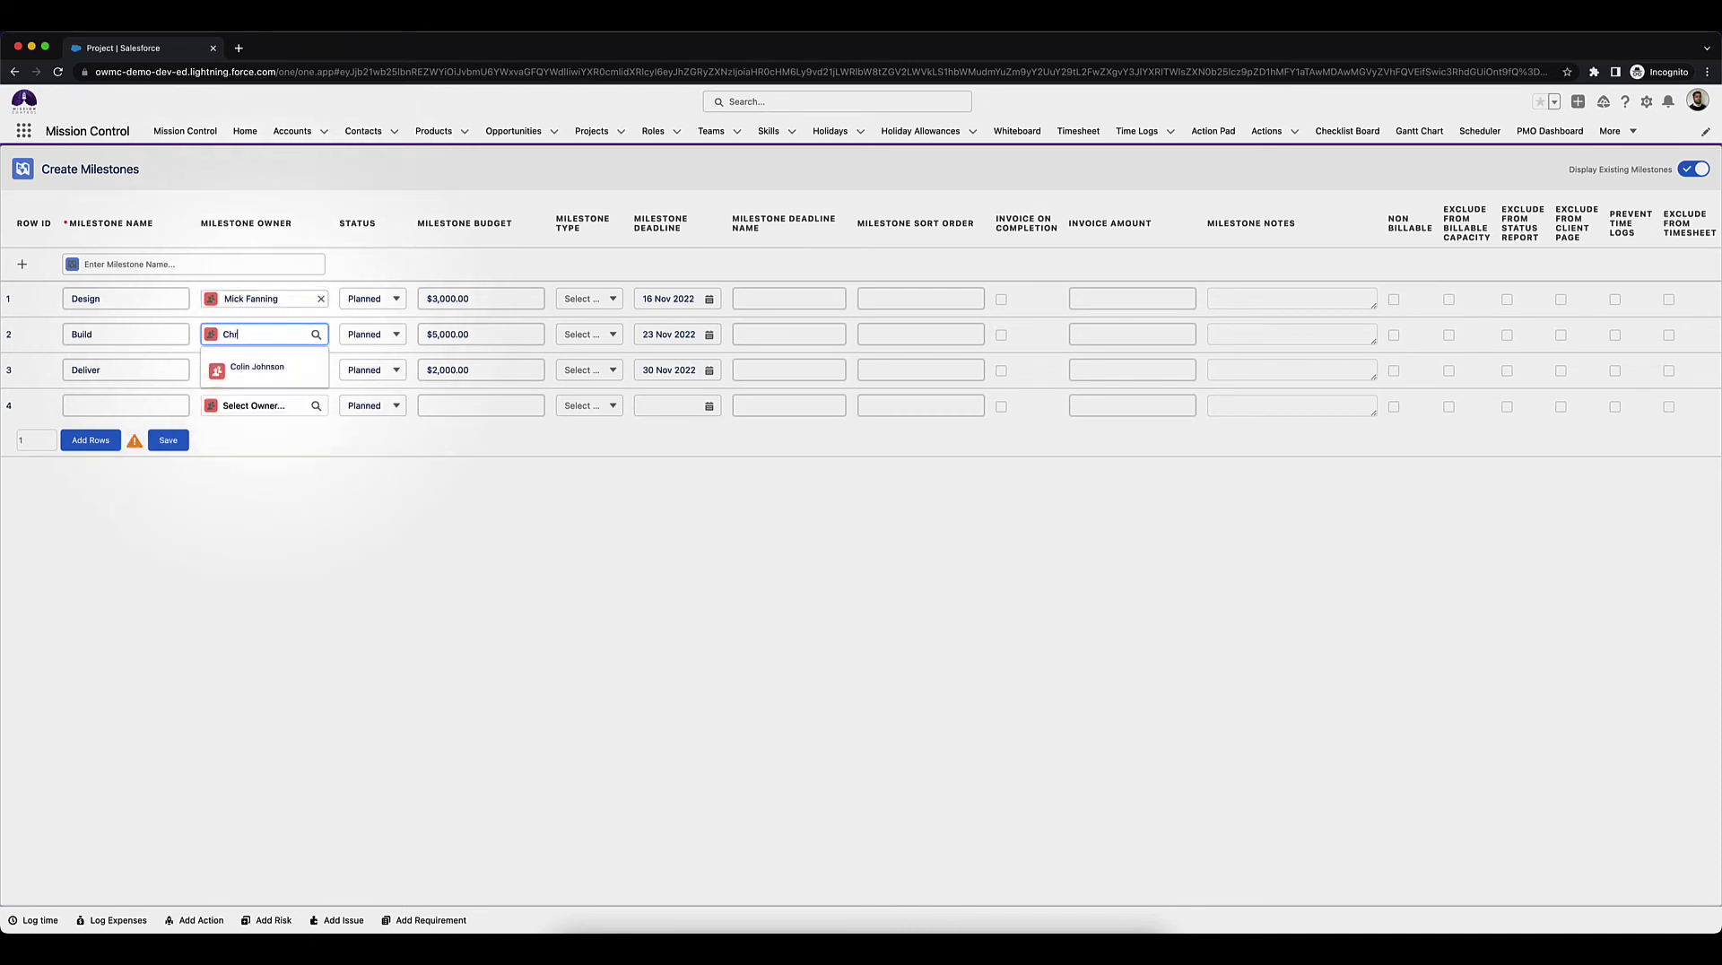
{"action": "type", "text": "is"}
{"action": "left_click", "coordinate": [259, 367]}
{"action": "left_click", "coordinate": [260, 369]}
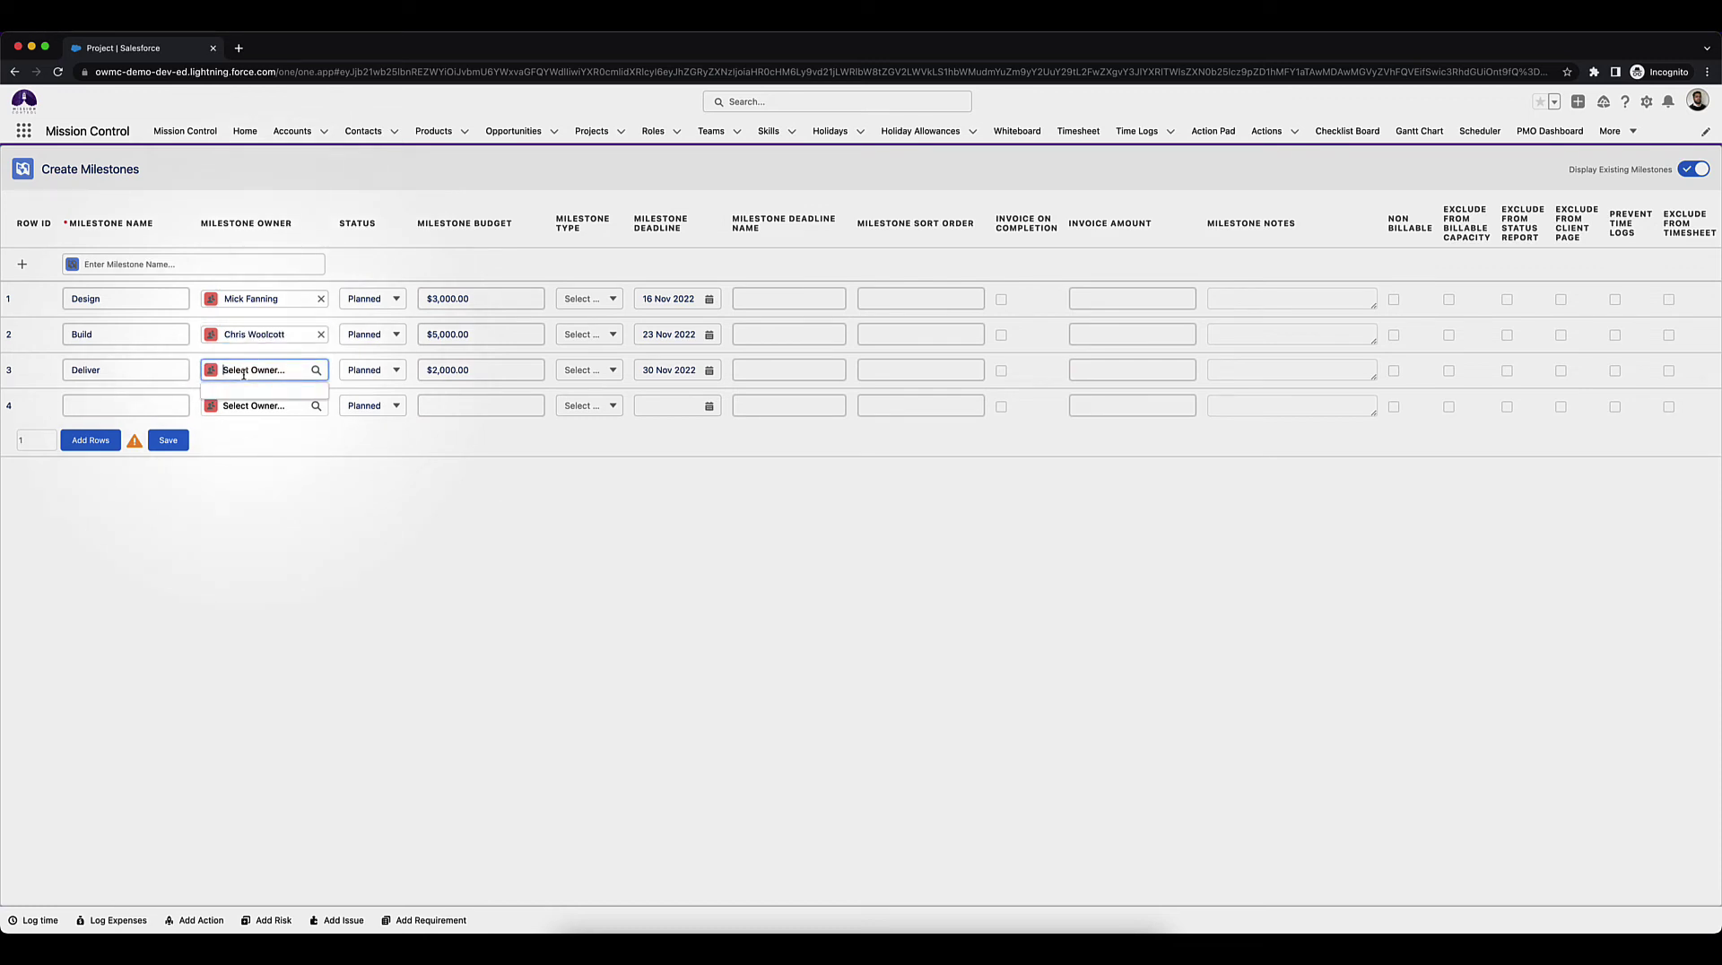
{"action": "type", "text": "Colin"}
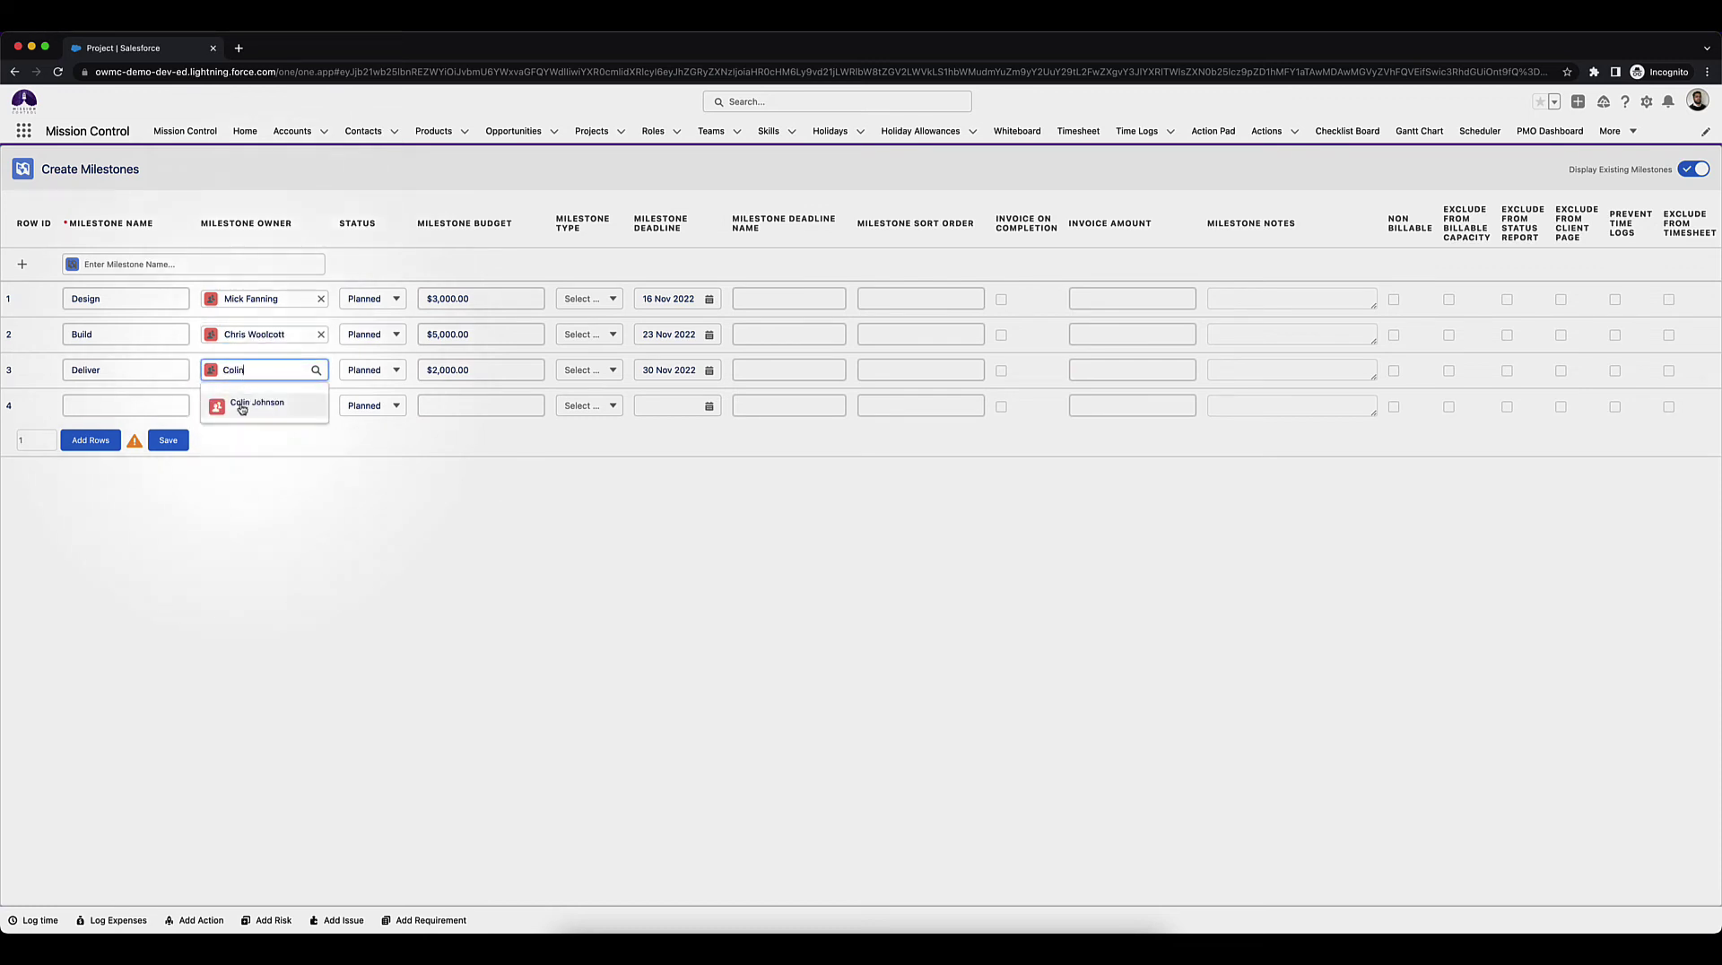
{"action": "left_click", "coordinate": [258, 402]}
{"action": "scroll", "coordinate": [473, 402], "scroll_direction": "right", "scroll_amount": 7}
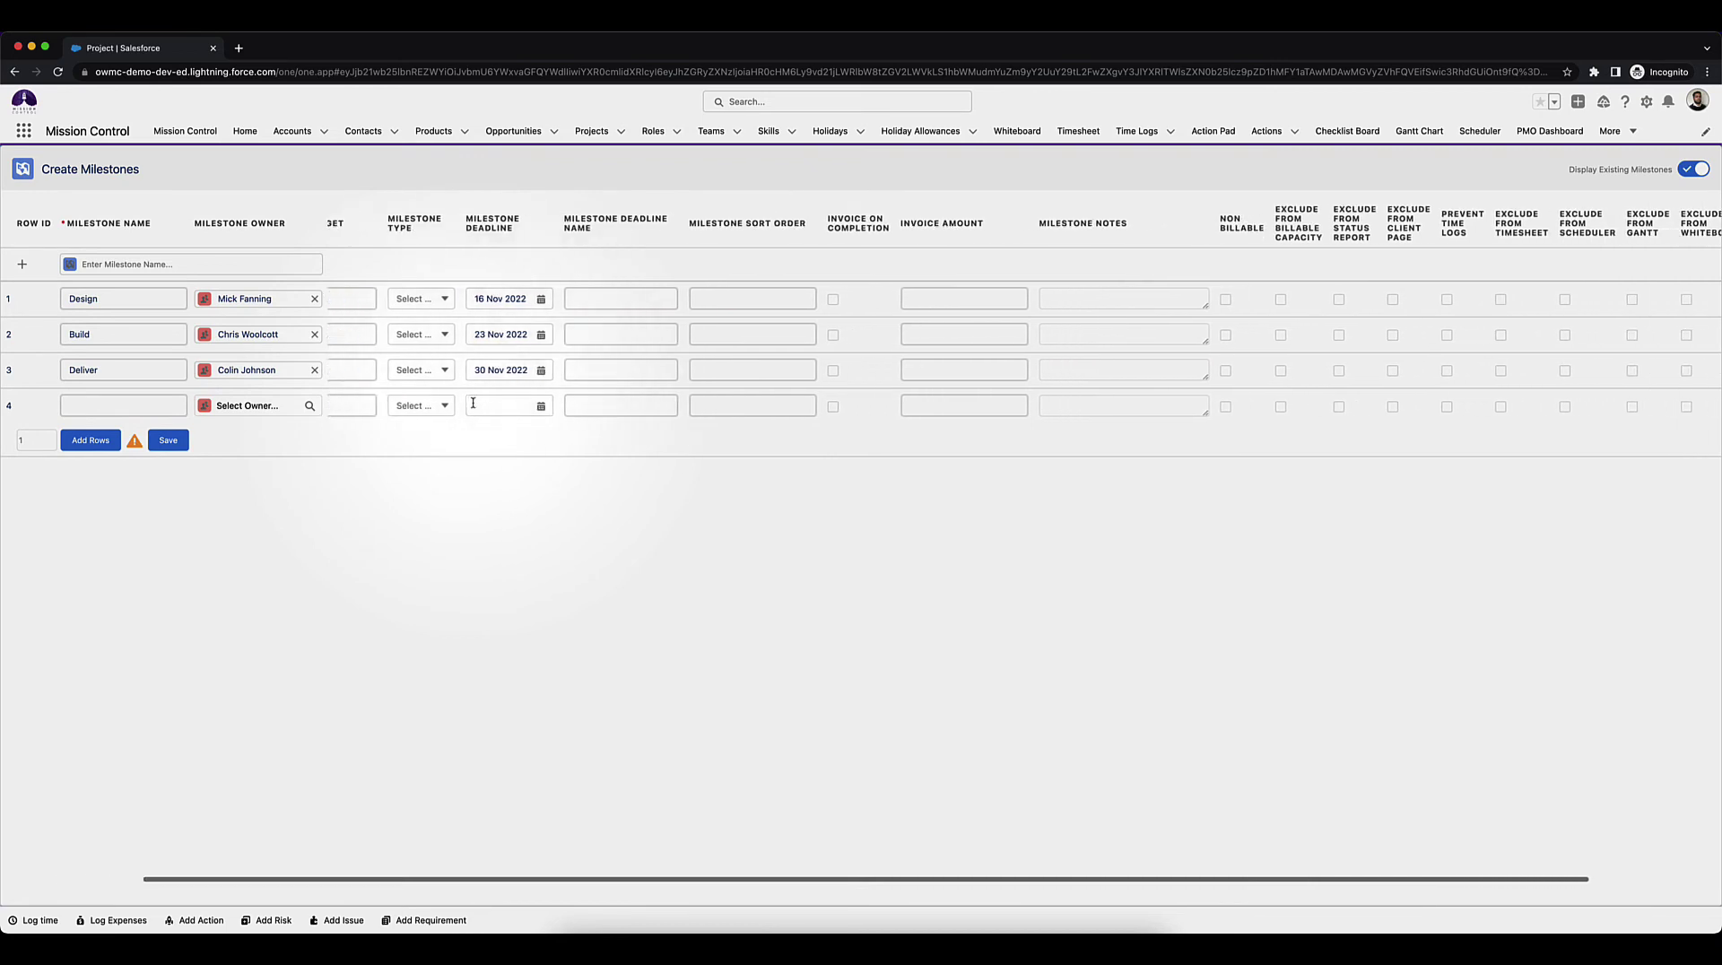
Delete the empty fourth milestone row.
{"action": "left_click", "coordinate": [1681, 408]}
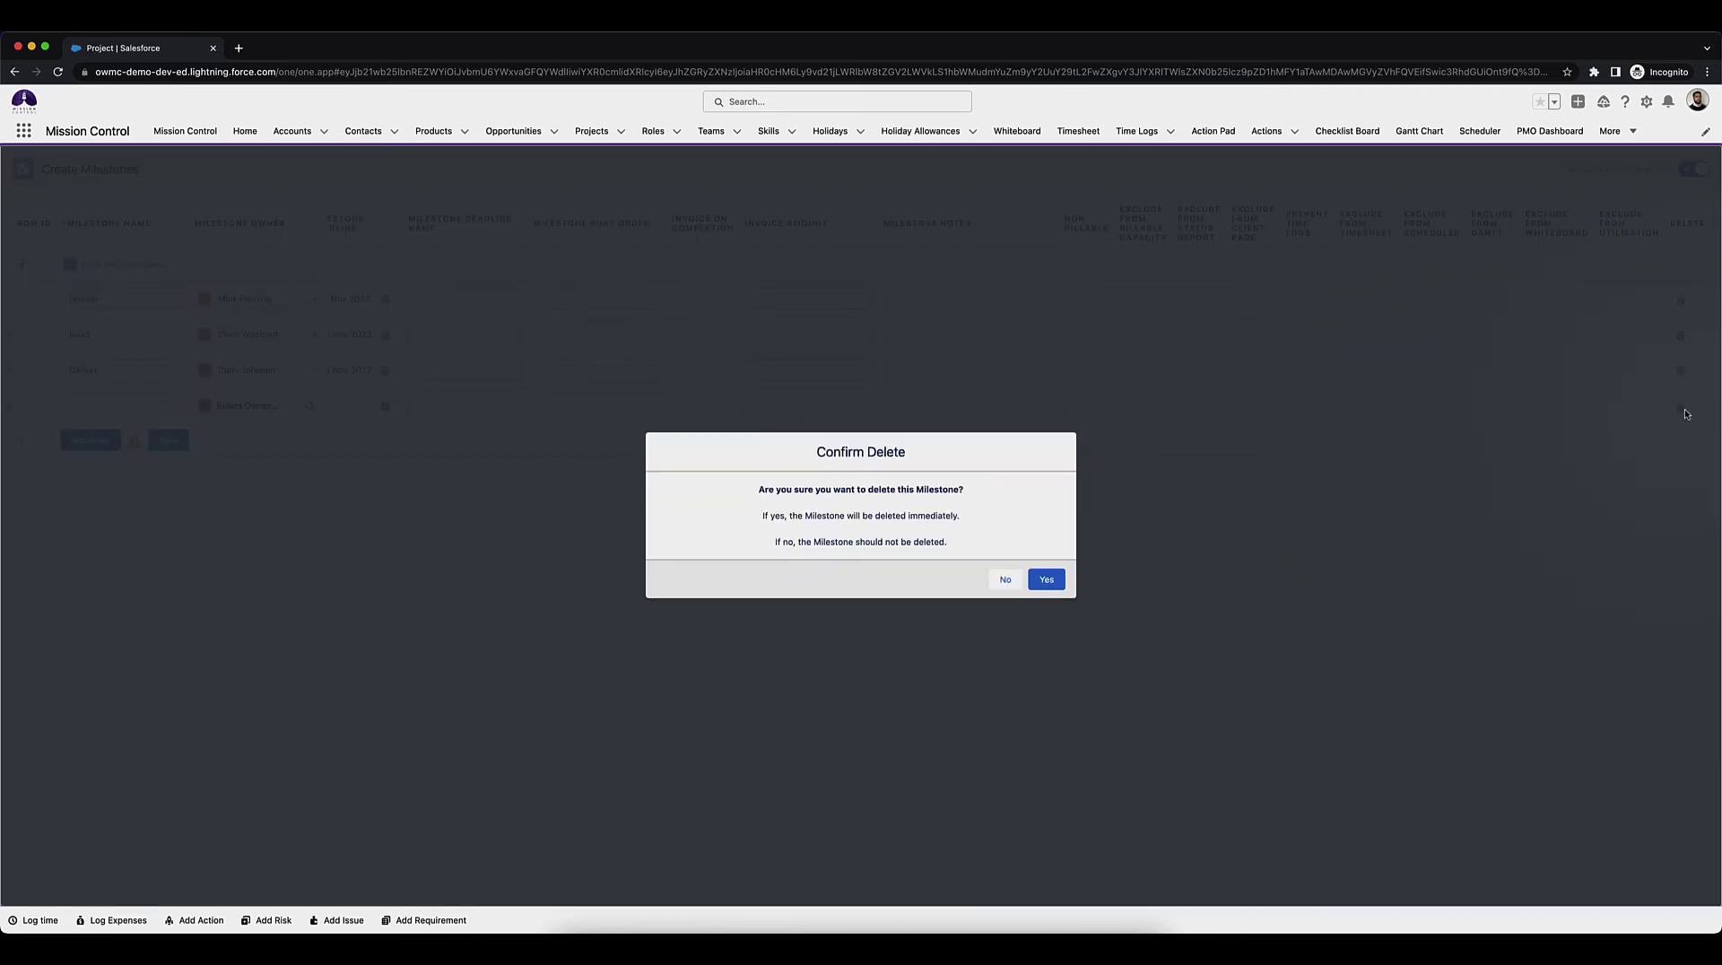
{"action": "left_click", "coordinate": [1047, 576]}
{"action": "scroll", "coordinate": [949, 359], "scroll_direction": "left", "scroll_amount": 5}
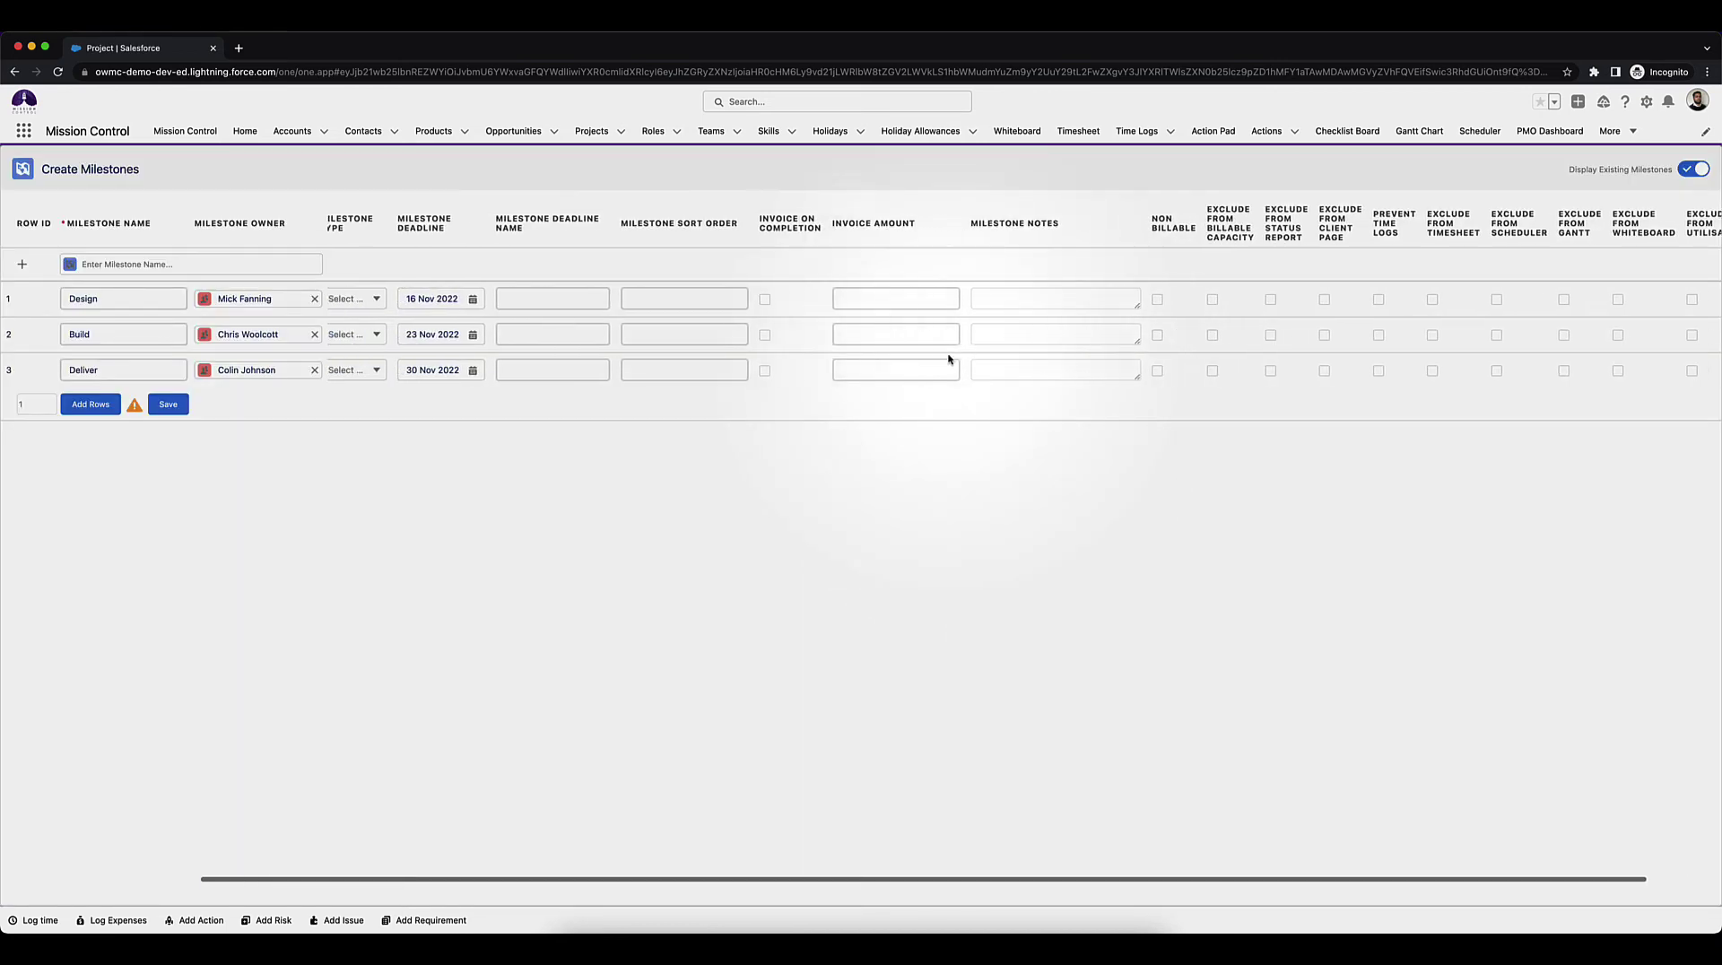
Give Design a 6000 invoice amount with Invoice on Completion, then save the milestones.
{"action": "left_click", "coordinate": [1112, 297]}
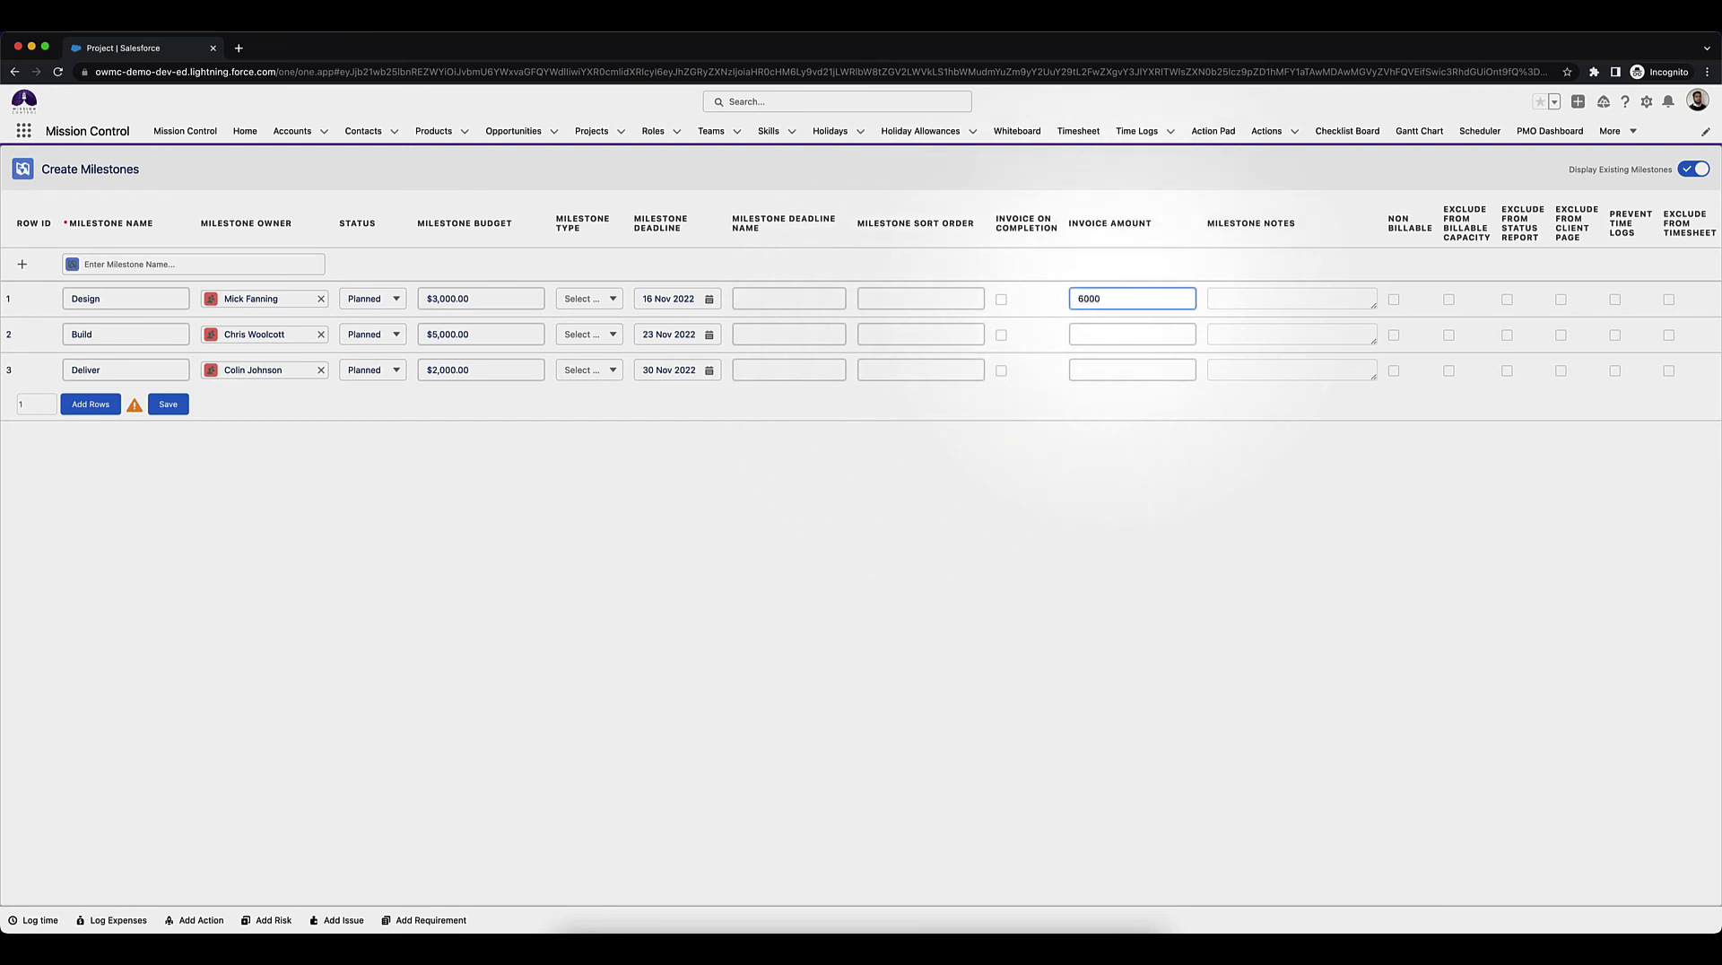
{"action": "scroll", "coordinate": [689, 328], "scroll_direction": "right", "scroll_amount": 5}
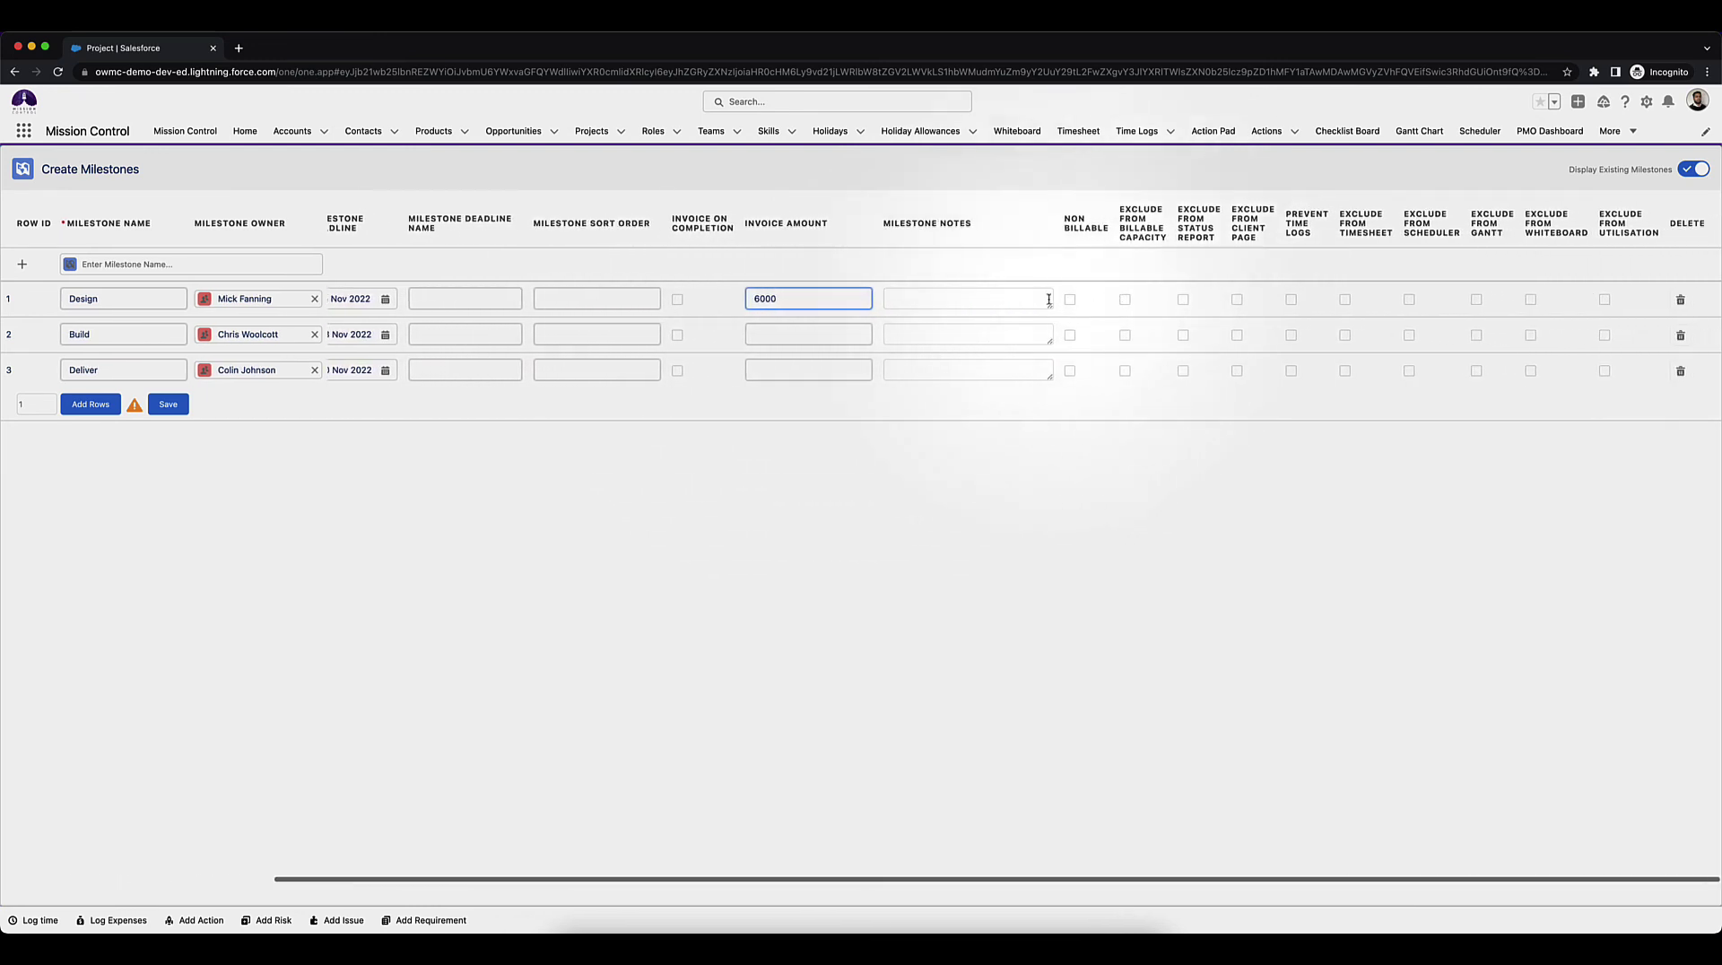
{"action": "left_click", "coordinate": [677, 300]}
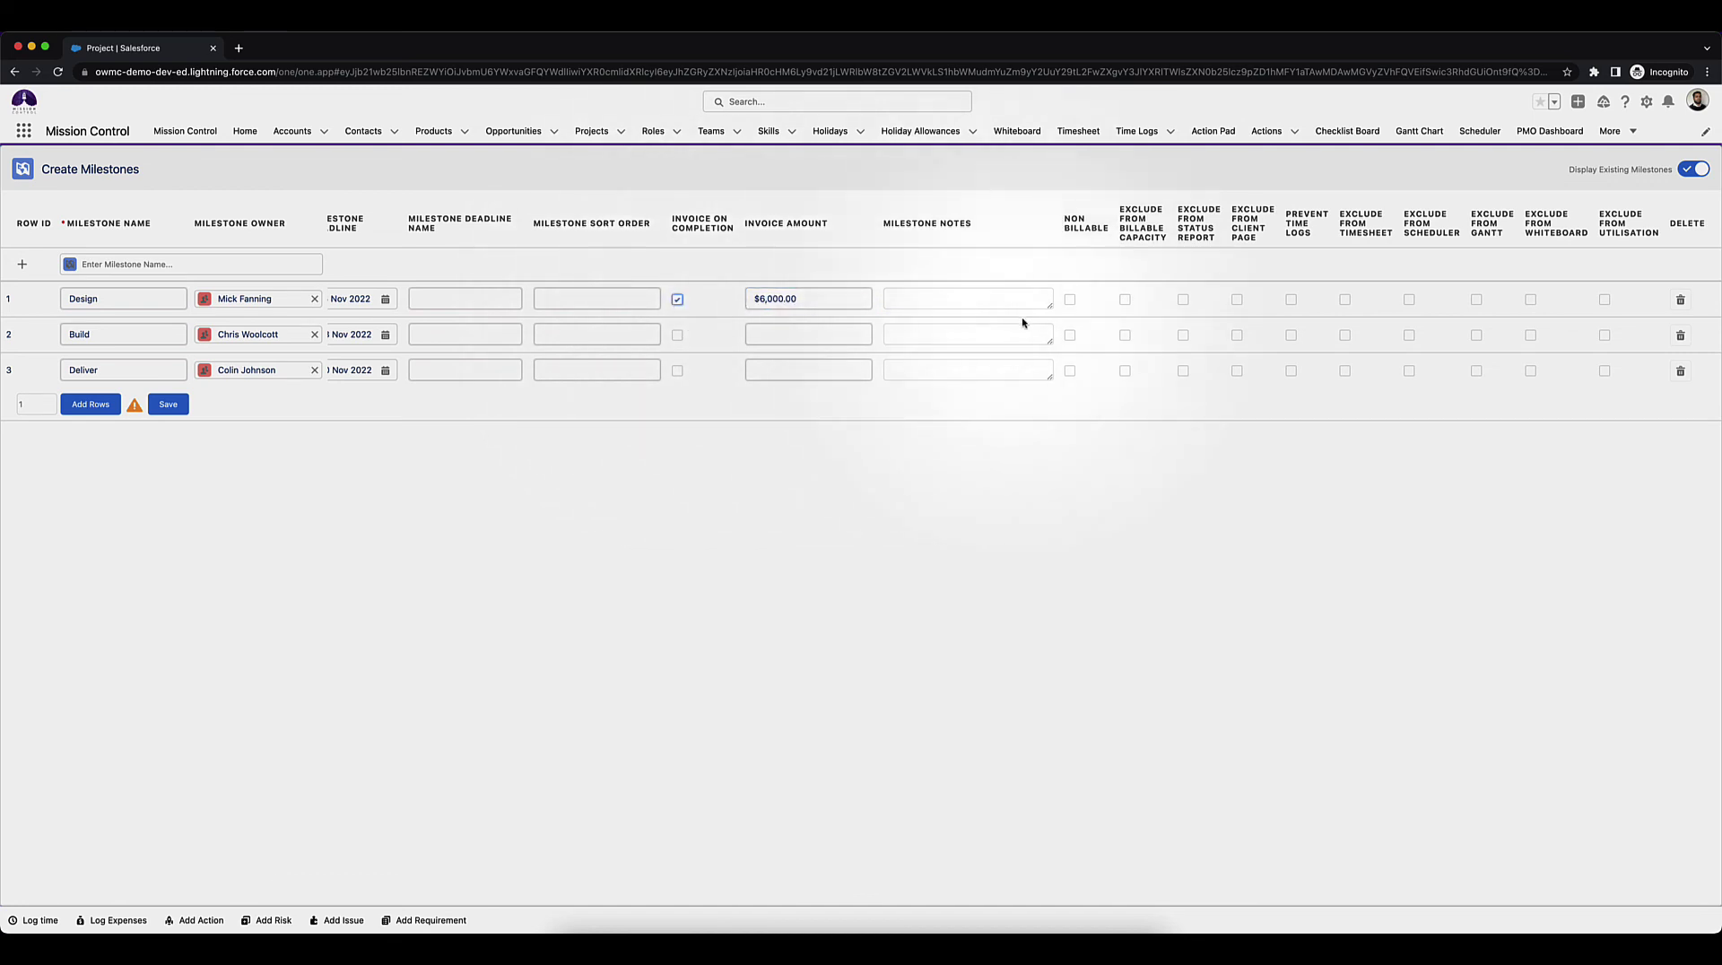
{"action": "scroll", "coordinate": [1188, 321], "scroll_direction": "left", "scroll_amount": 5}
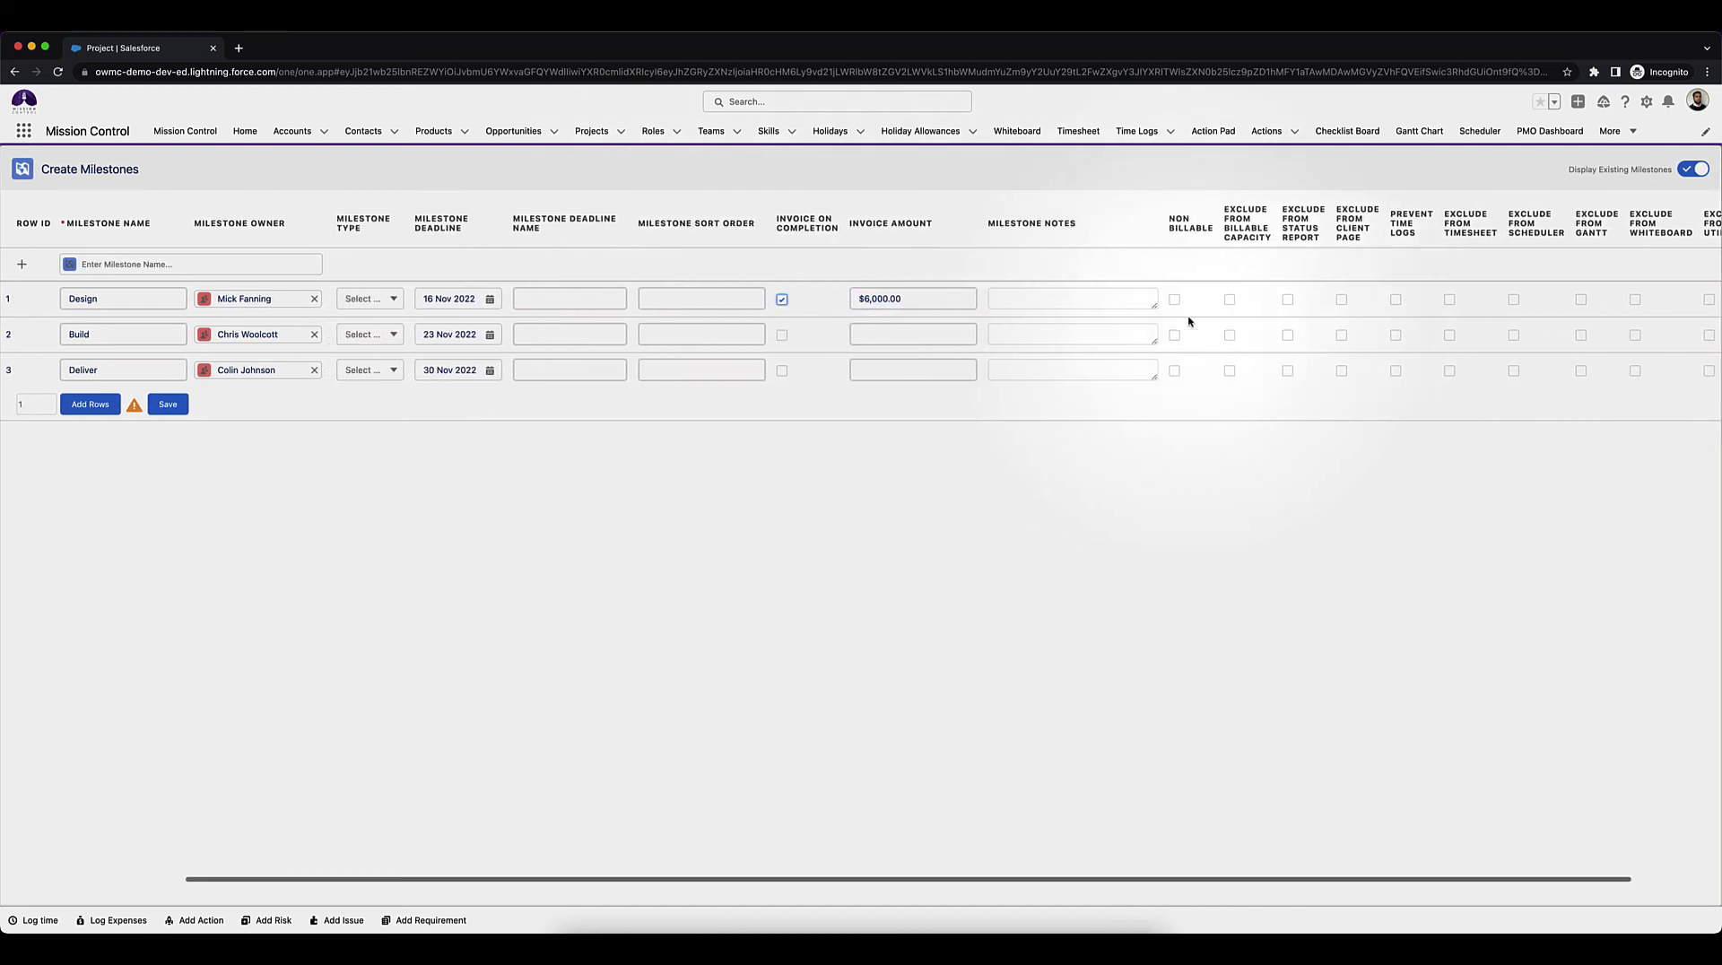
{"action": "left_click", "coordinate": [168, 404]}
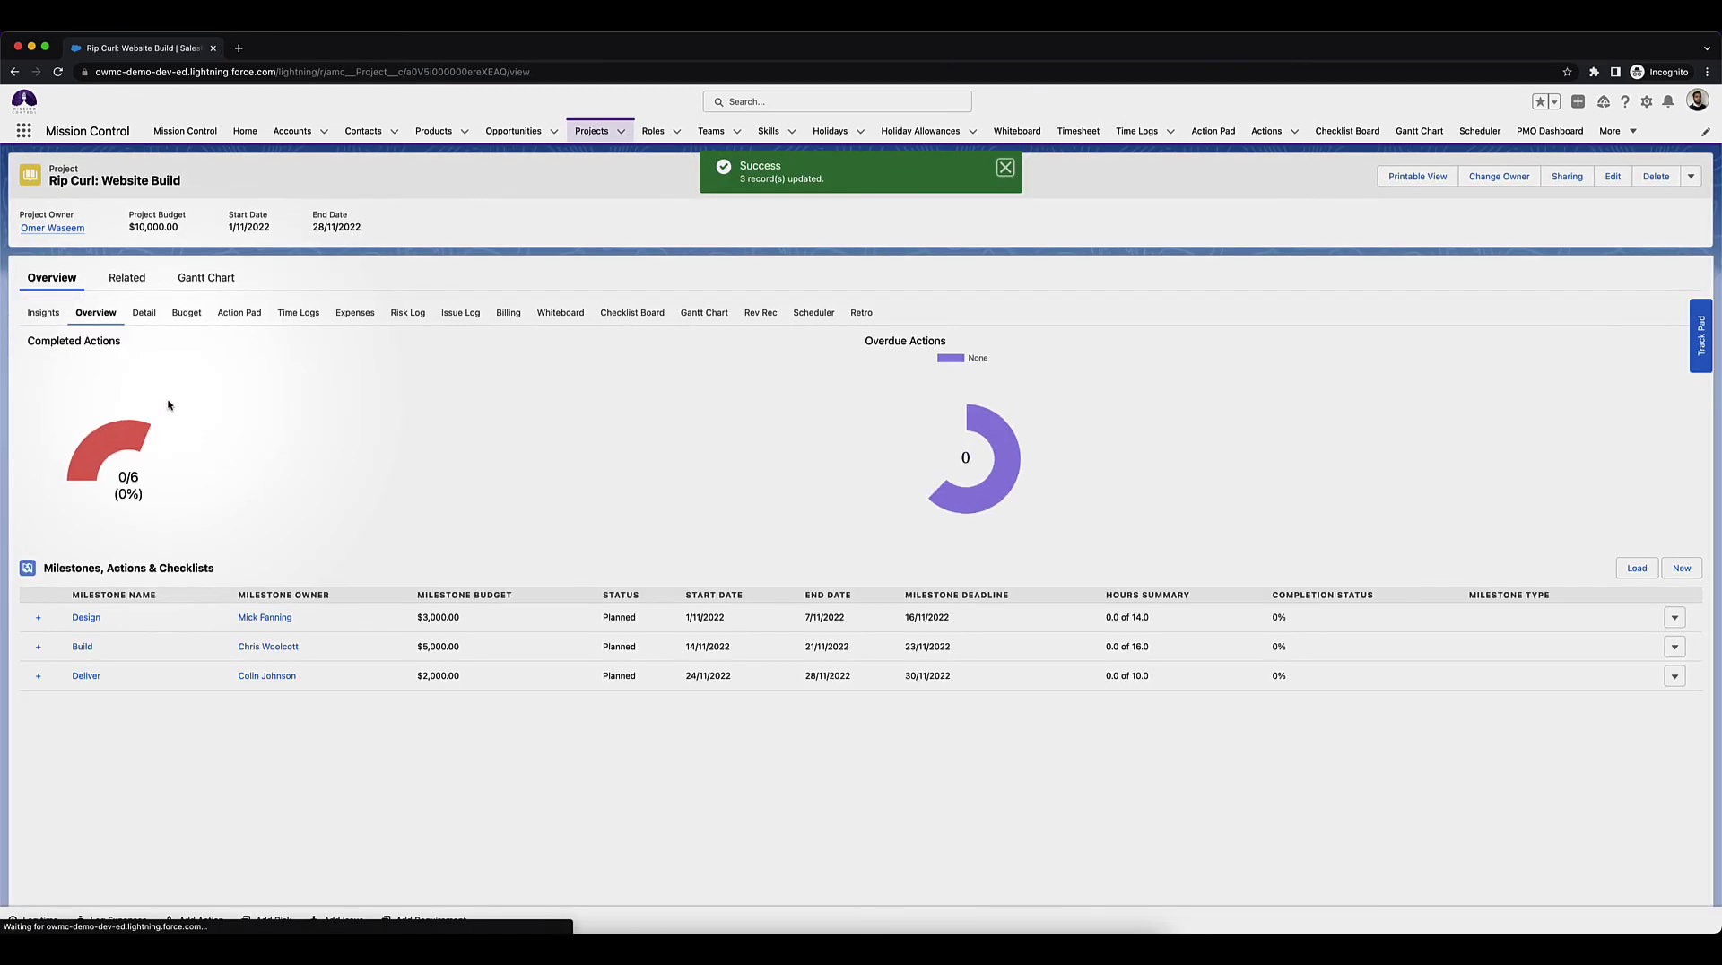
Expand Deliver, Build and Design on the Overview to list their six actions.
{"action": "left_click", "coordinate": [38, 675]}
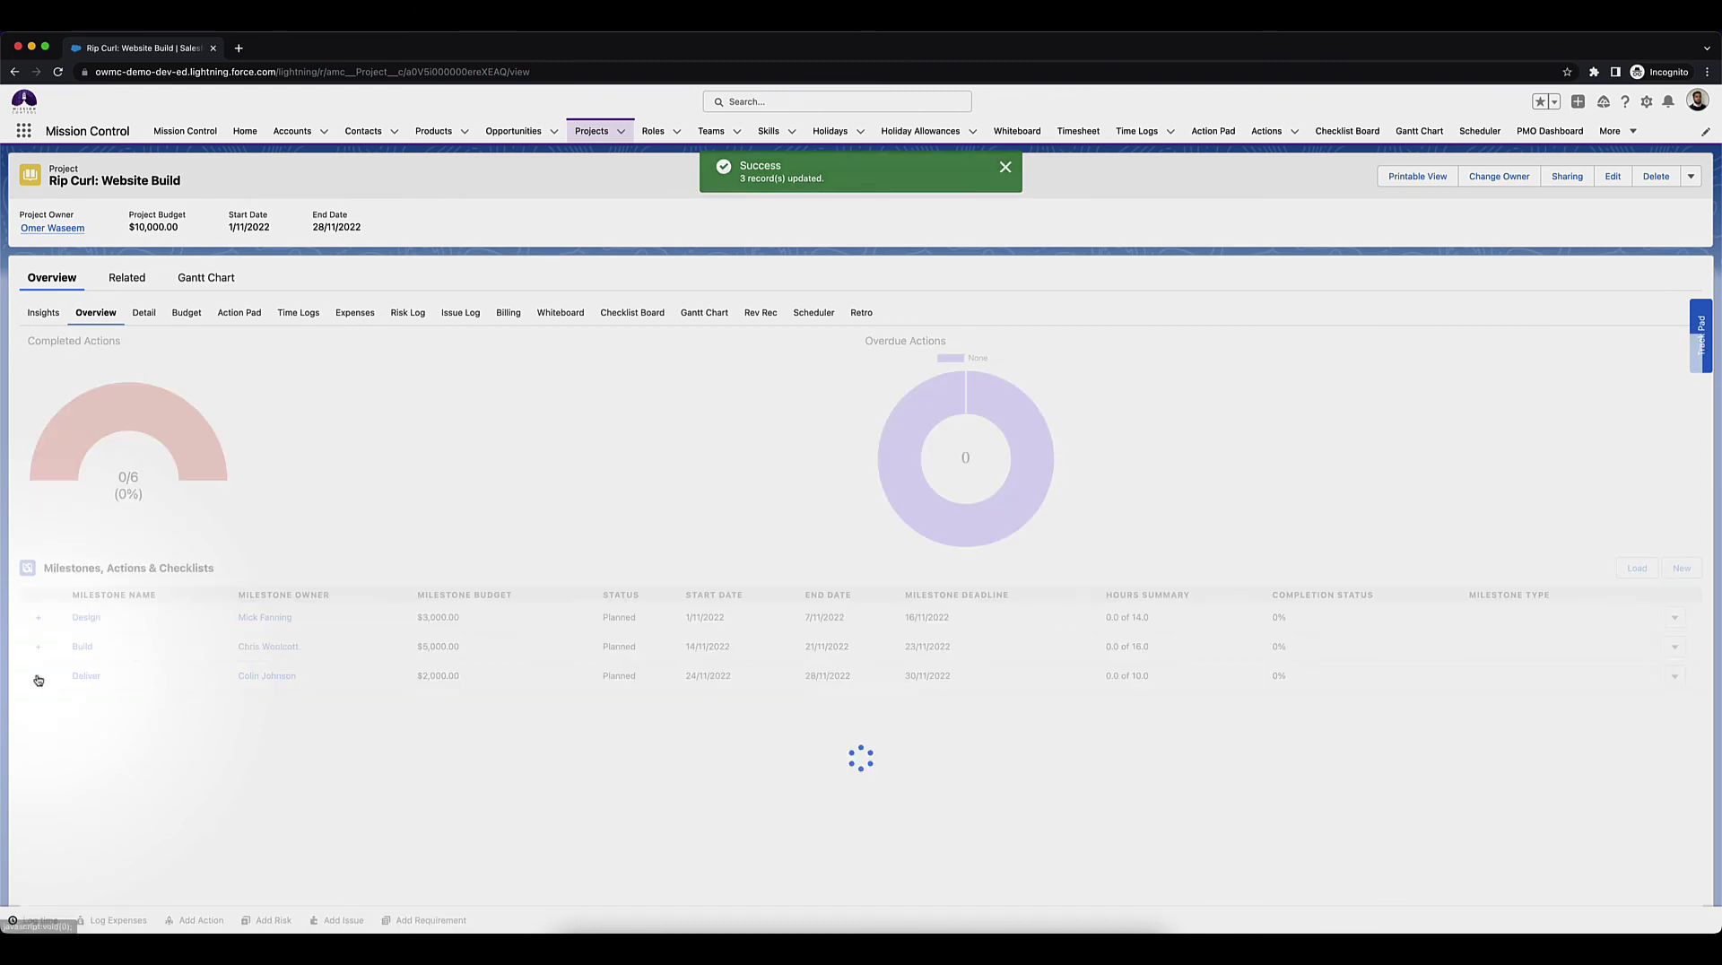
{"action": "left_click", "coordinate": [38, 647]}
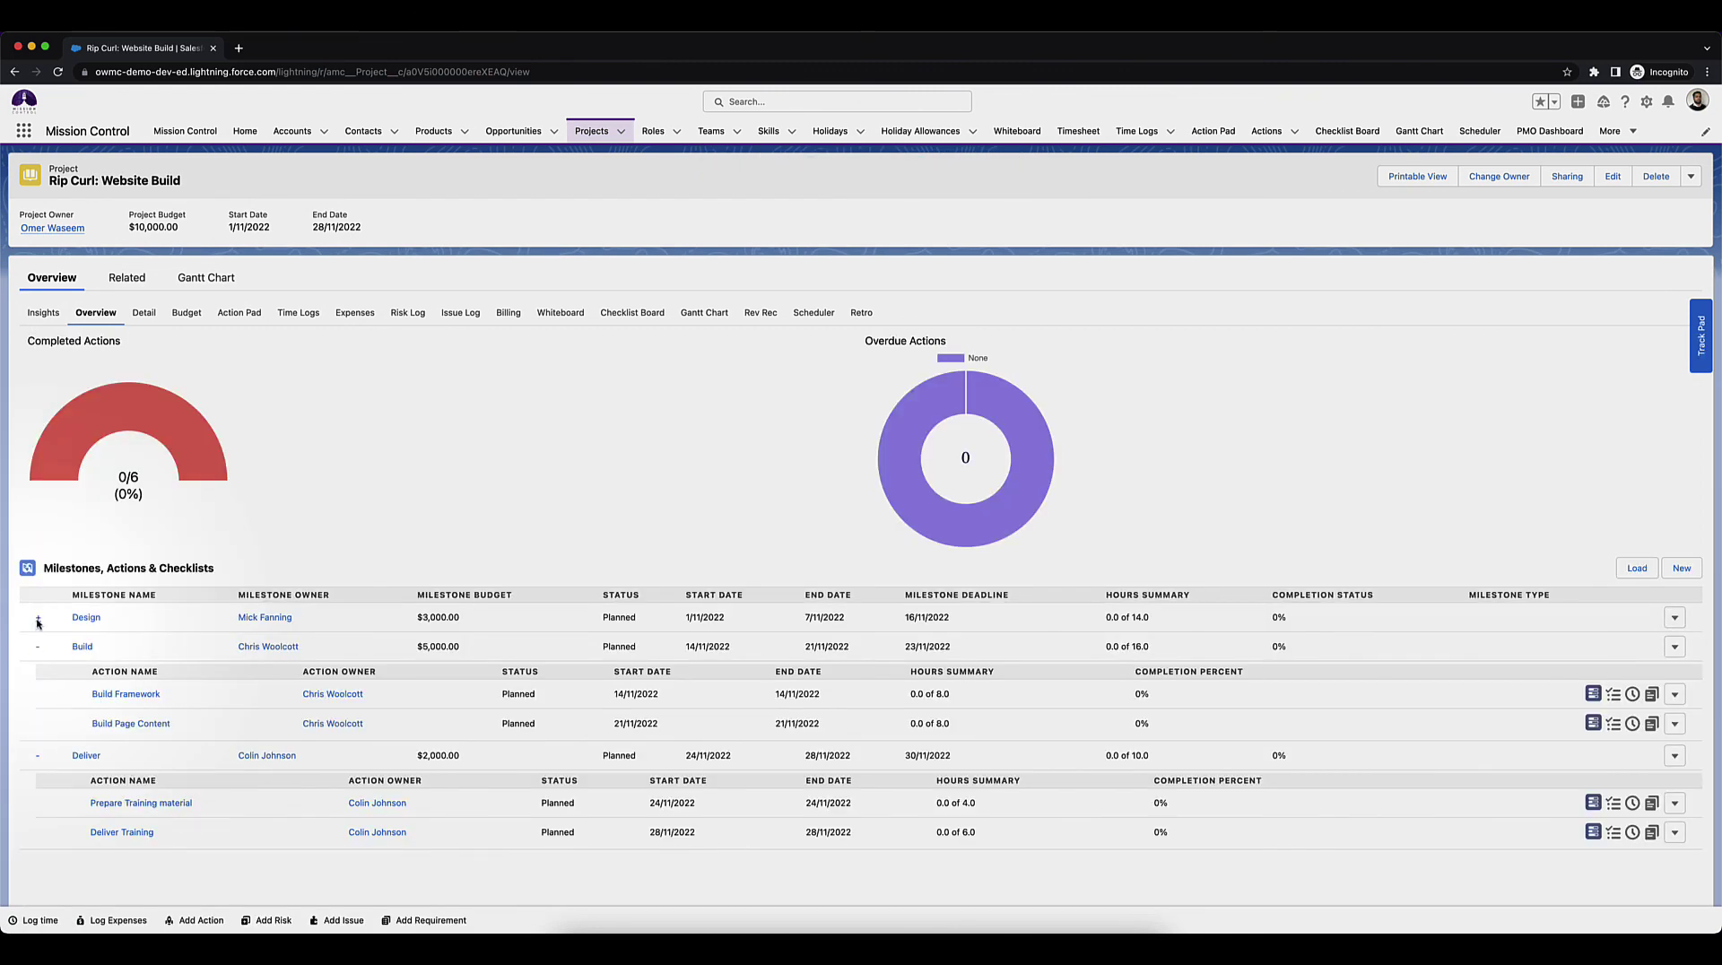
{"action": "left_click", "coordinate": [37, 618]}
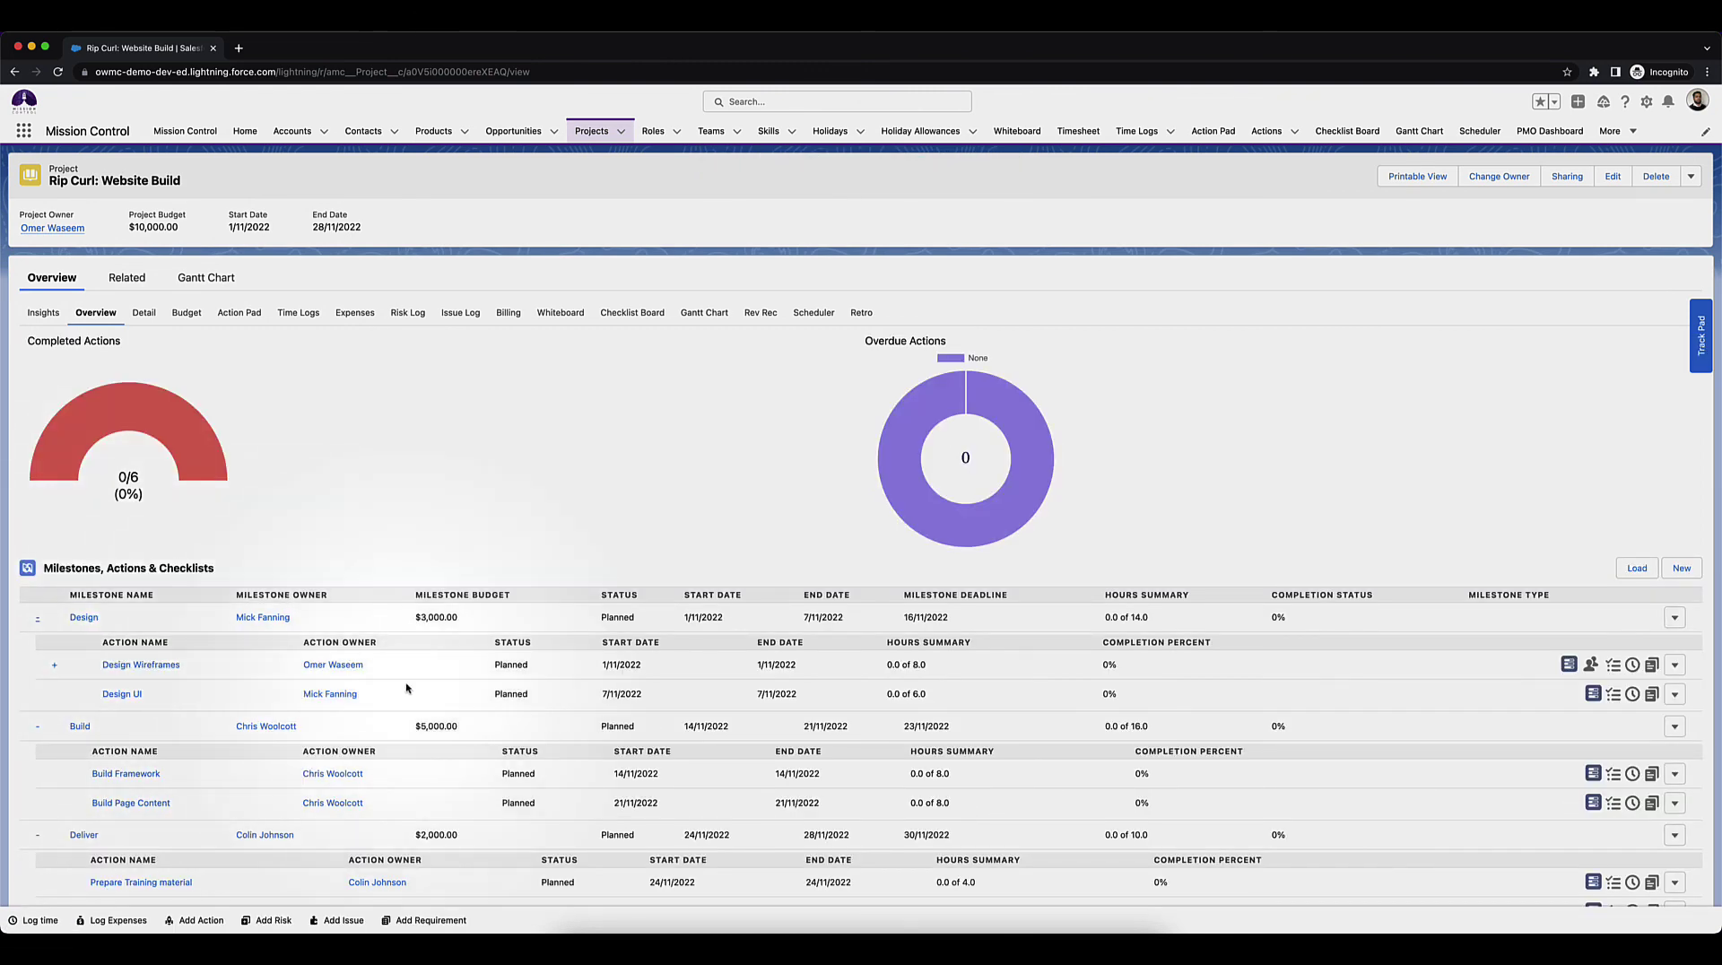
{"action": "scroll", "coordinate": [406, 688], "scroll_direction": "down", "scroll_amount": 5}
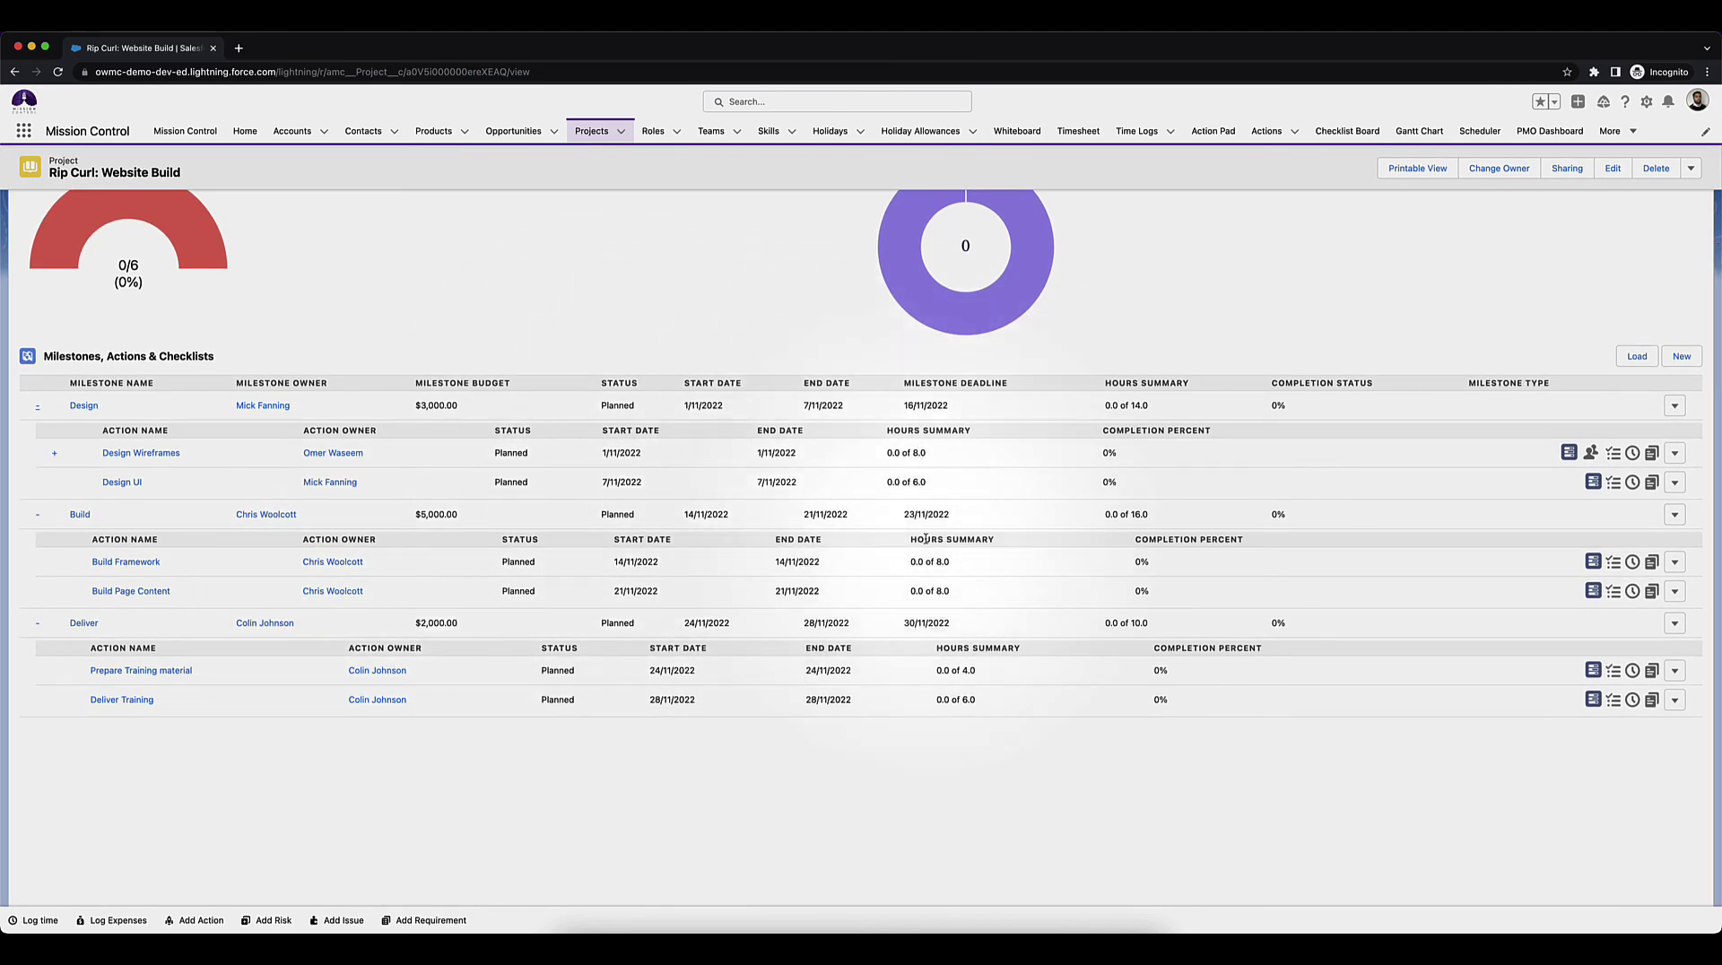
{"action": "scroll", "coordinate": [929, 533], "scroll_direction": "up", "scroll_amount": 1}
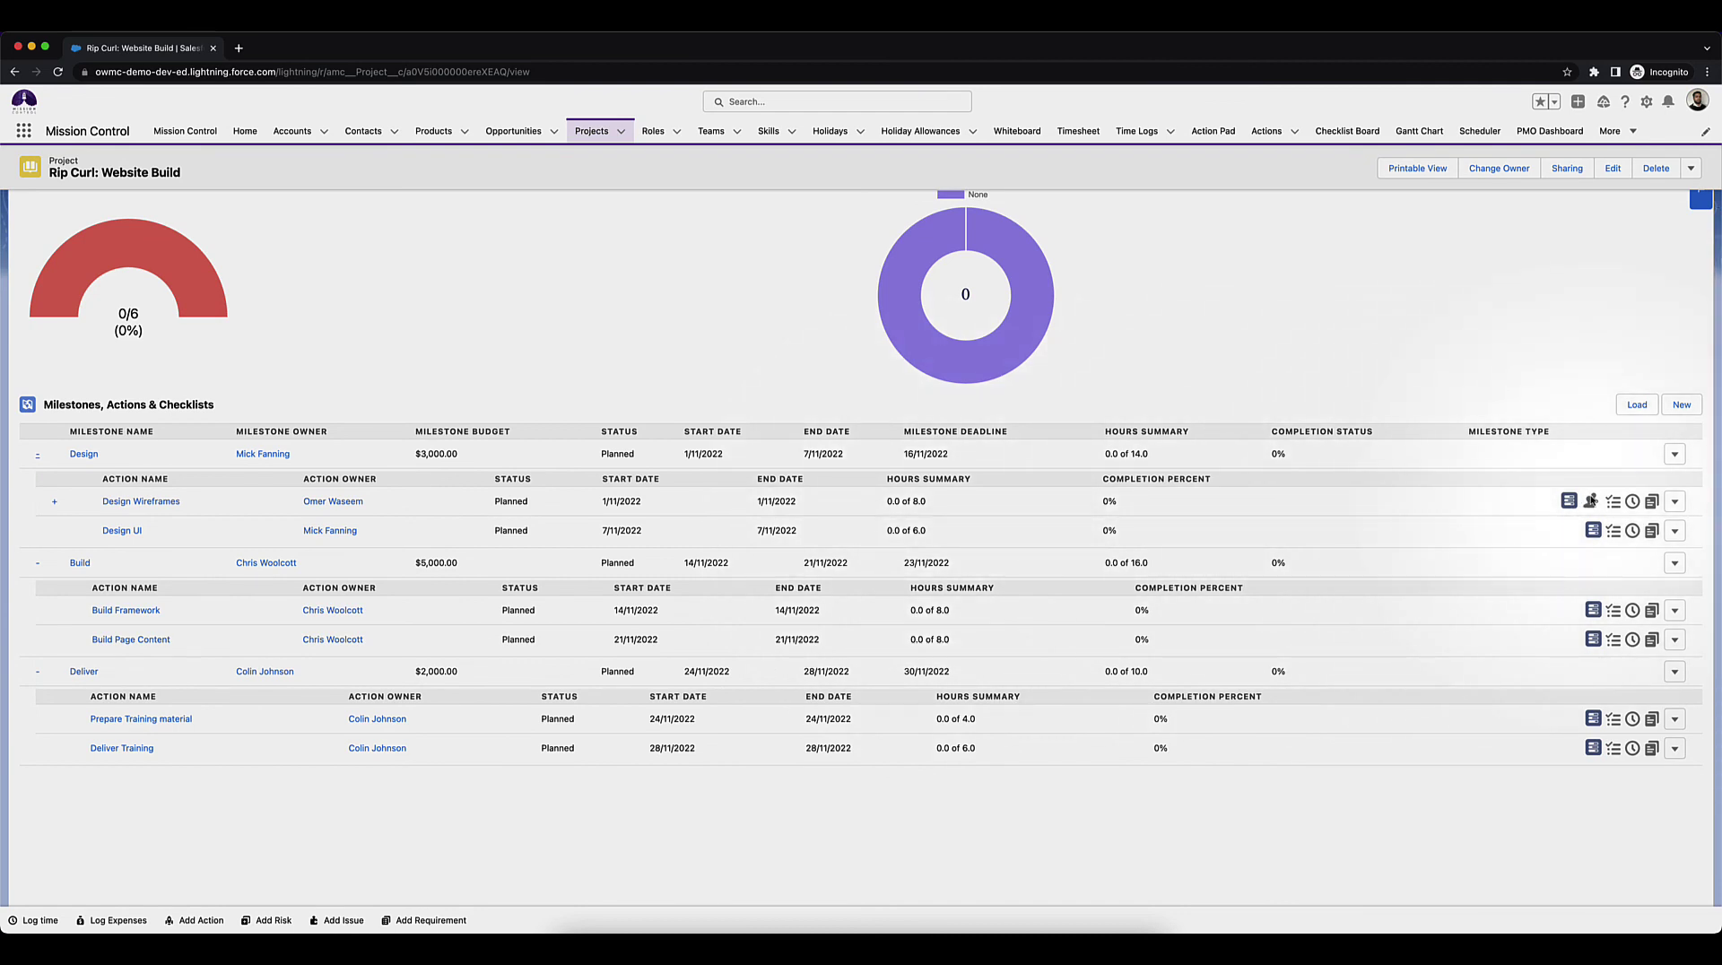
Review Design Wireframes' contributor assignment, cancel without changes, and return to the page top.
{"action": "mouse_move", "coordinate": [1591, 499]}
{"action": "left_click", "coordinate": [1570, 502]}
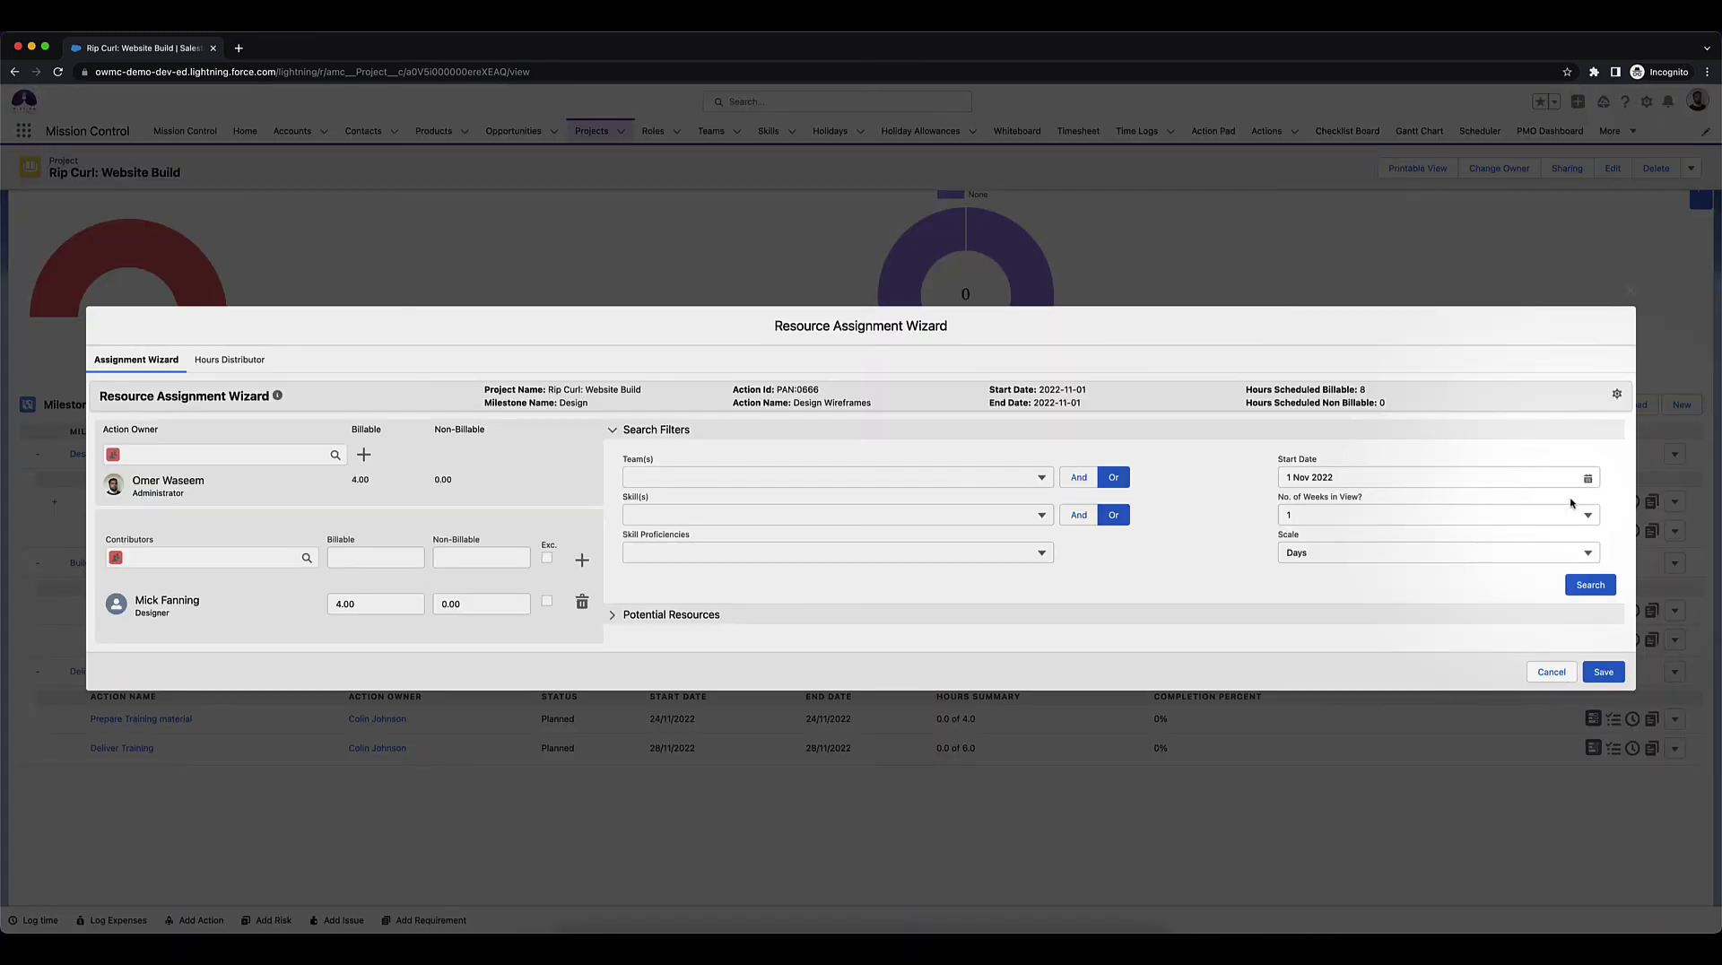
{"action": "left_click", "coordinate": [1552, 672]}
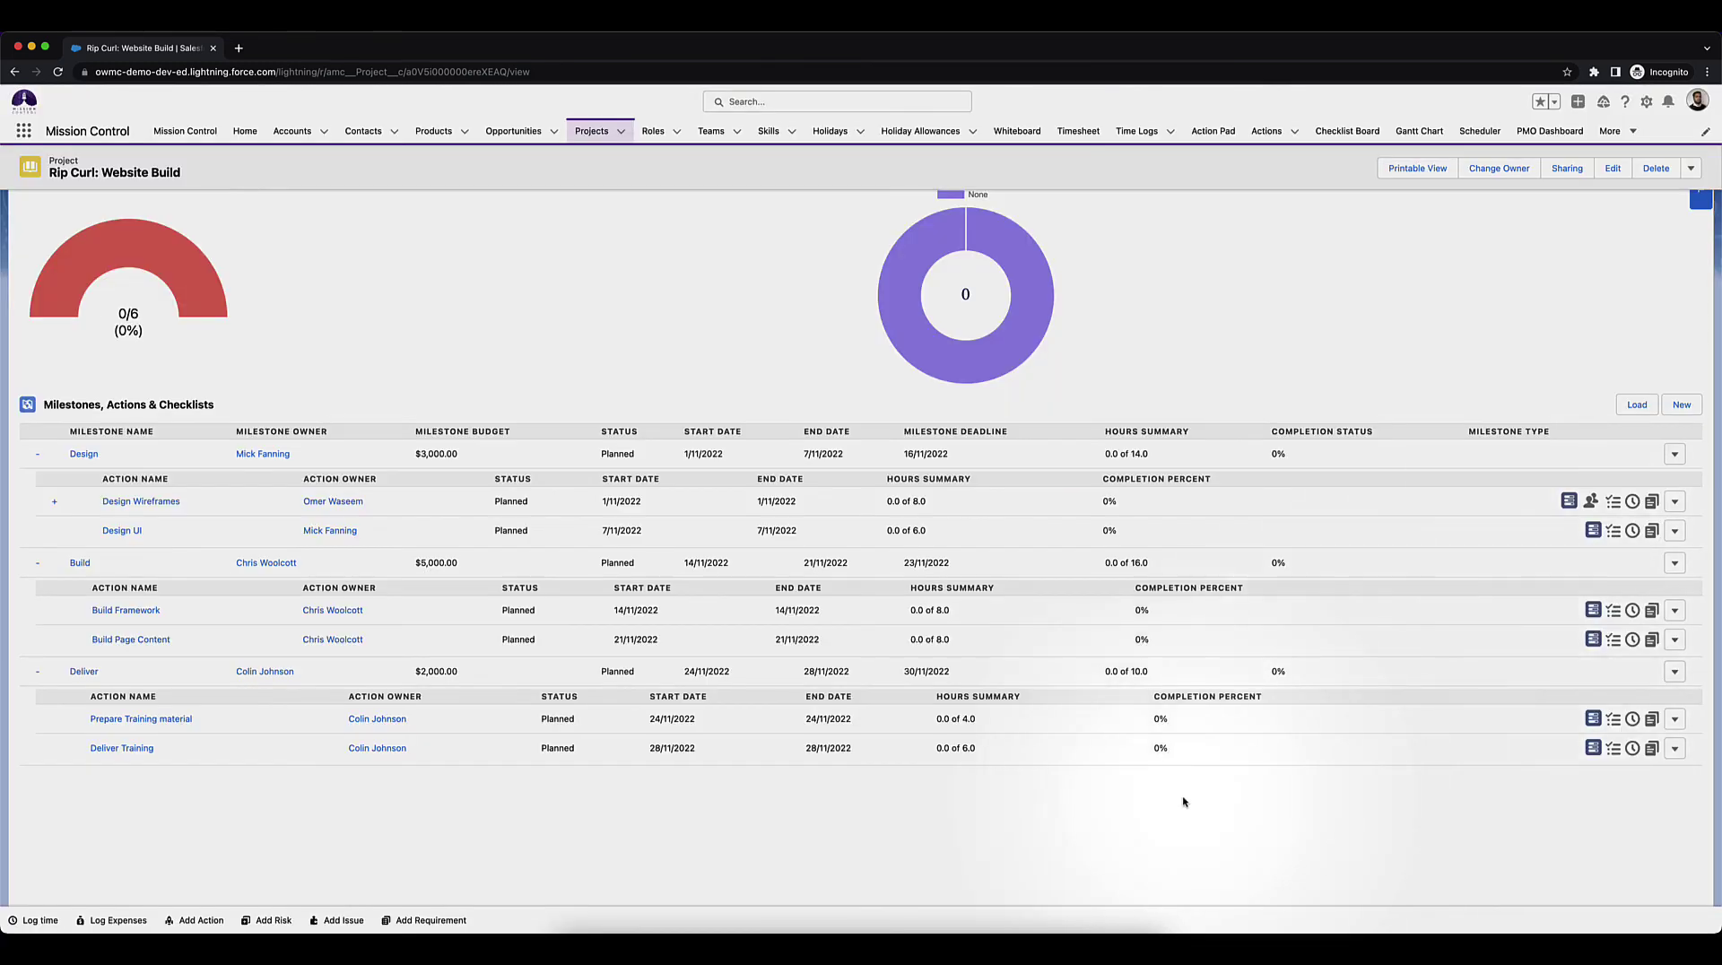
{"action": "scroll", "coordinate": [1184, 801], "scroll_direction": "up", "scroll_amount": 2}
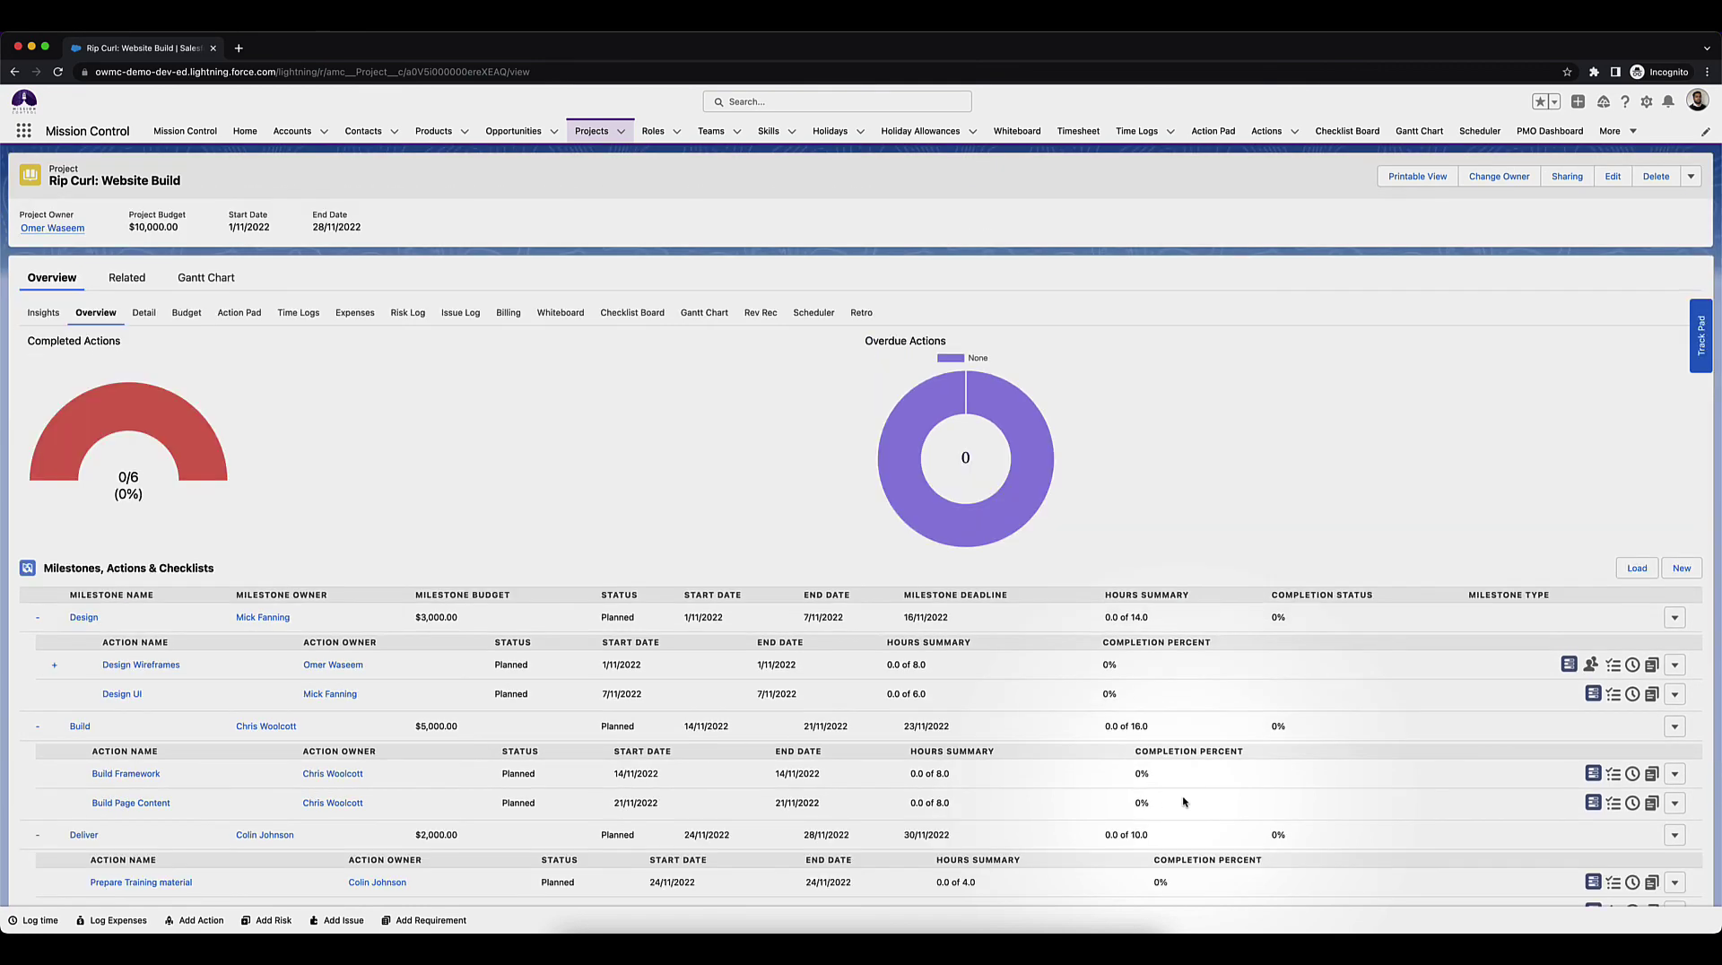